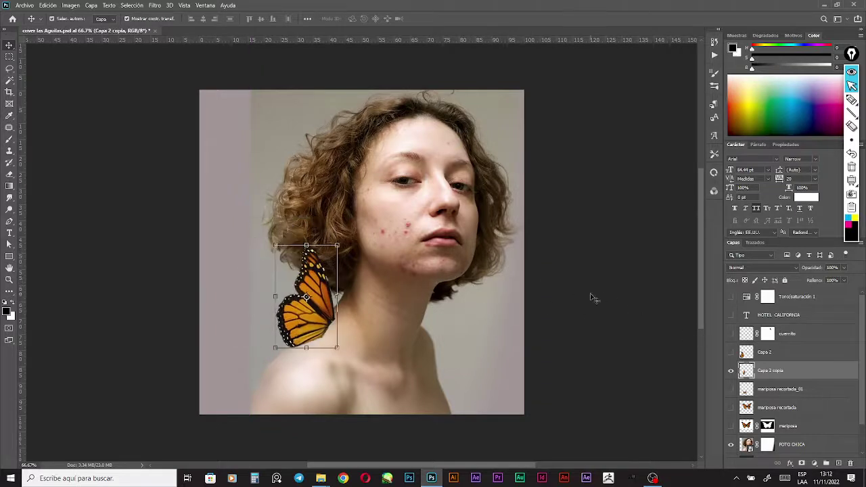
- Move the butterfly wing on Capa 2 copia away from the woman's neck and hide the FOTO CHICA layer
drag(309, 278, 254, 271)
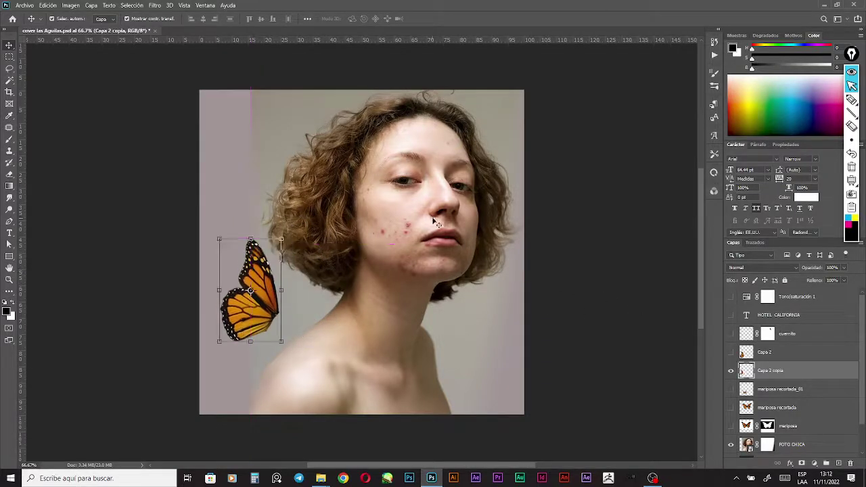
click(437, 223)
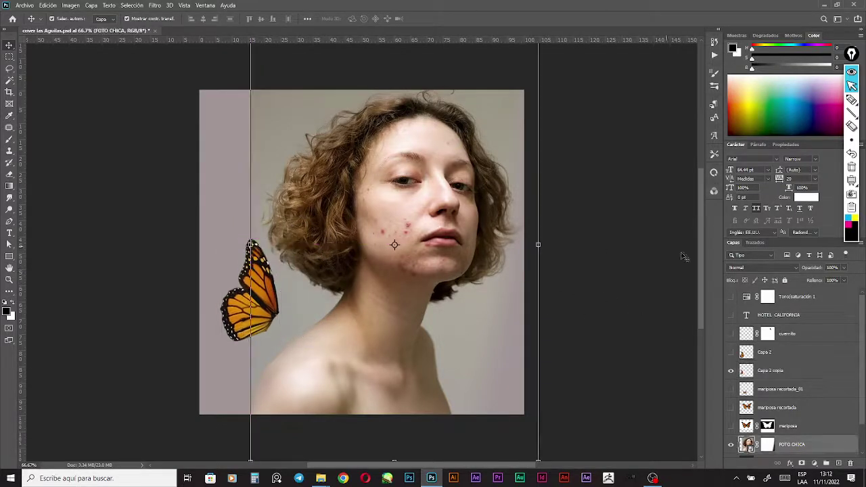
click(731, 444)
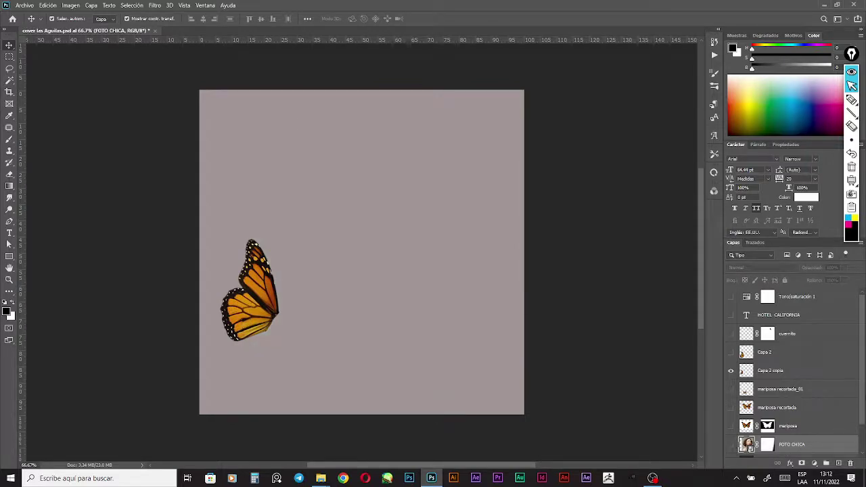
- Show the mariposa layer in place of Capa 2 copia and move its butterfly to about the middle of the canvas
scroll(861, 406, down, 2)
click(788, 399)
click(730, 399)
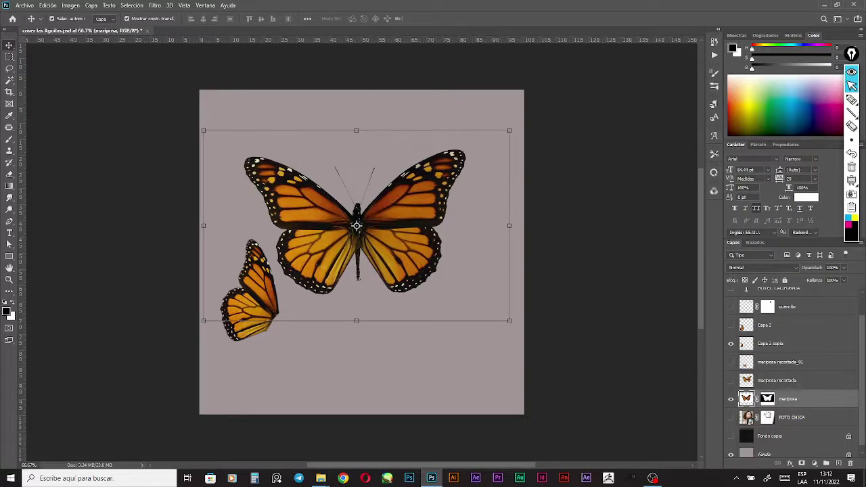
click(731, 347)
drag(288, 201, 303, 239)
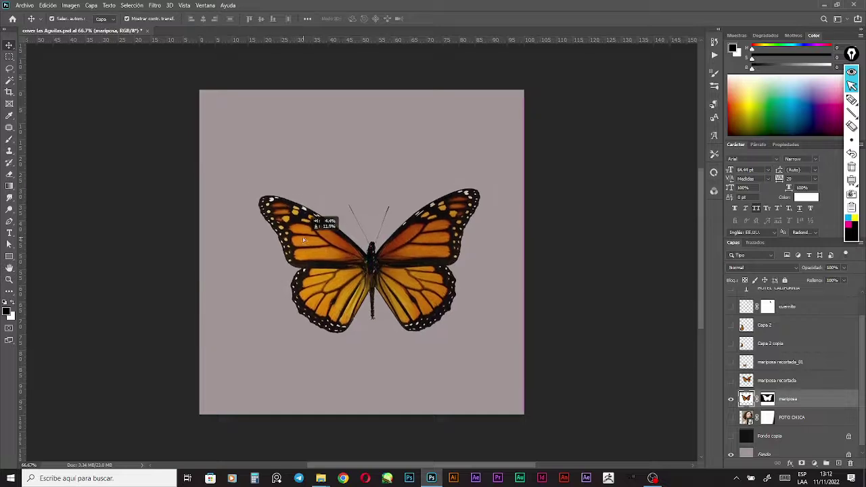
drag(408, 252, 418, 249)
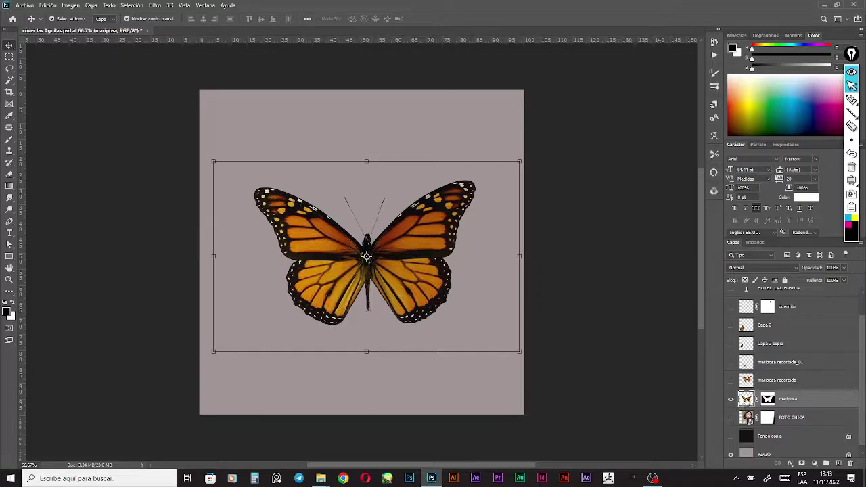
- Show the mariposa recortada layer in place of mariposa and move its butterfly down to the middle of the canvas
click(730, 398)
click(730, 361)
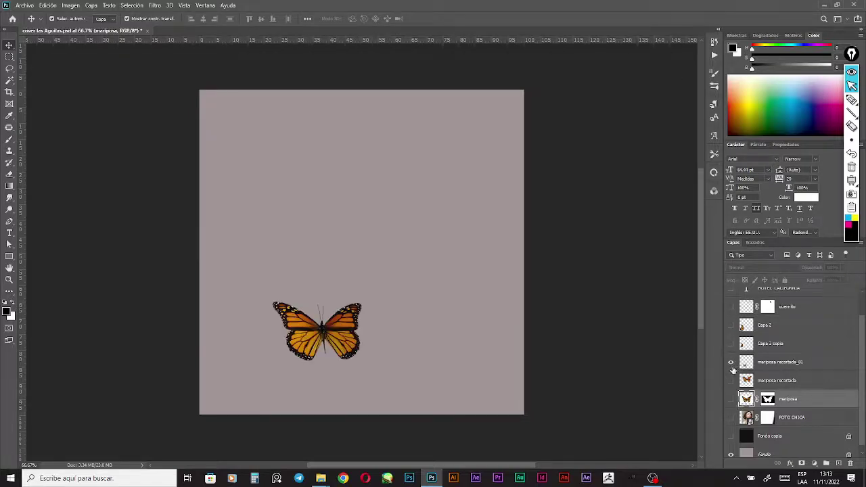
click(730, 364)
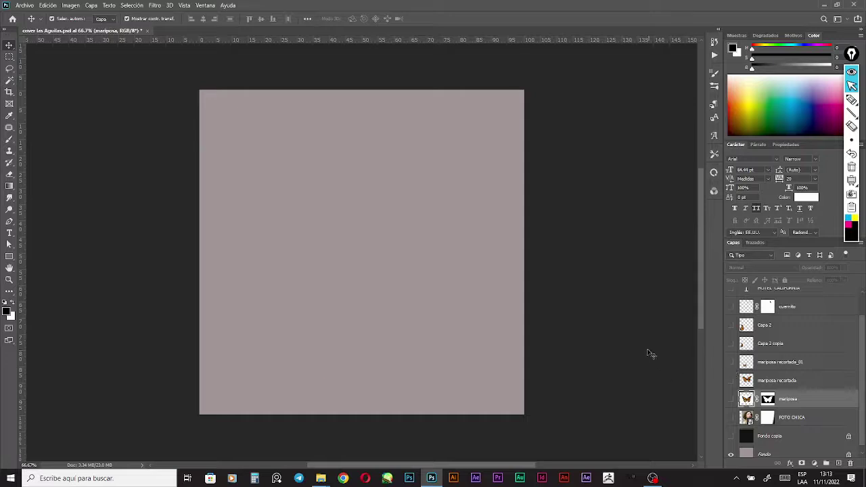
click(730, 380)
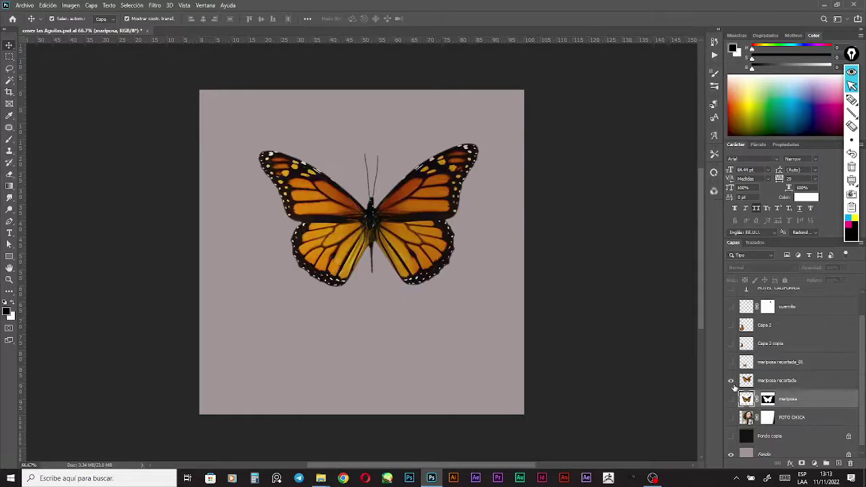
drag(431, 205, 431, 243)
- Circle the Move tool in black and its options in yellow with the screen annotation pen
click(851, 99)
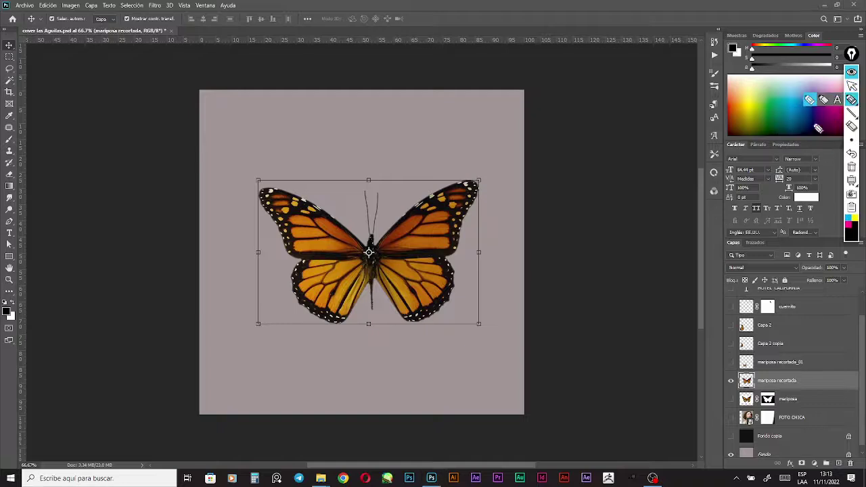
drag(22, 40, 20, 34)
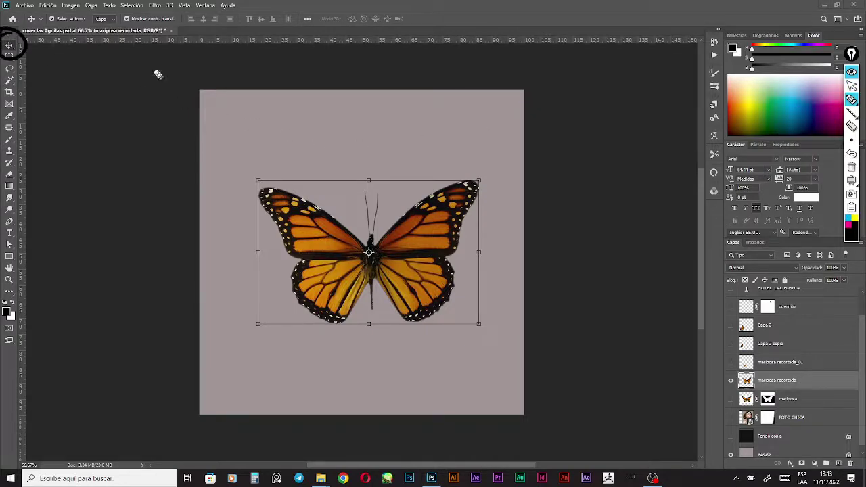
click(856, 217)
mouse_move(17, 30)
mouse_down()
mouse_move(27, 33)
mouse_move(7, 19)
mouse_move(103, 50)
mouse_move(343, 55)
mouse_move(446, 16)
mouse_move(80, 8)
mouse_up()
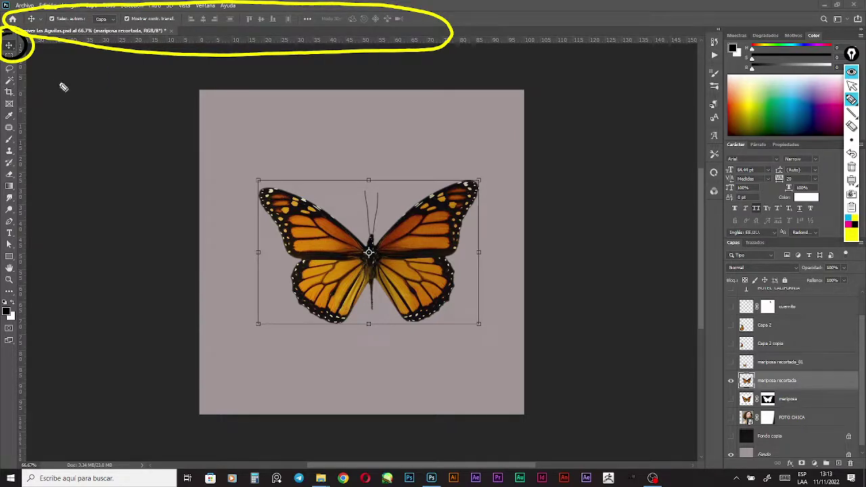
- Outline the butterfly's bounding box and circle its eight transform handles with the yellow annotation pen
key(ctrl)
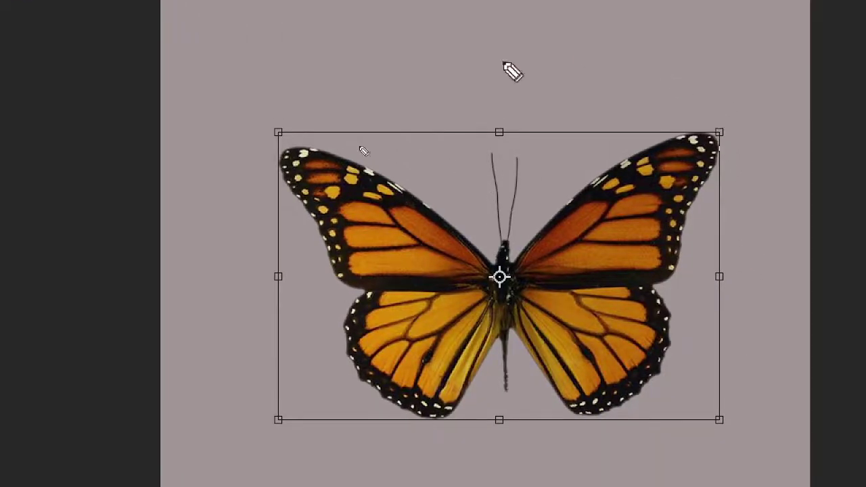
click(278, 133)
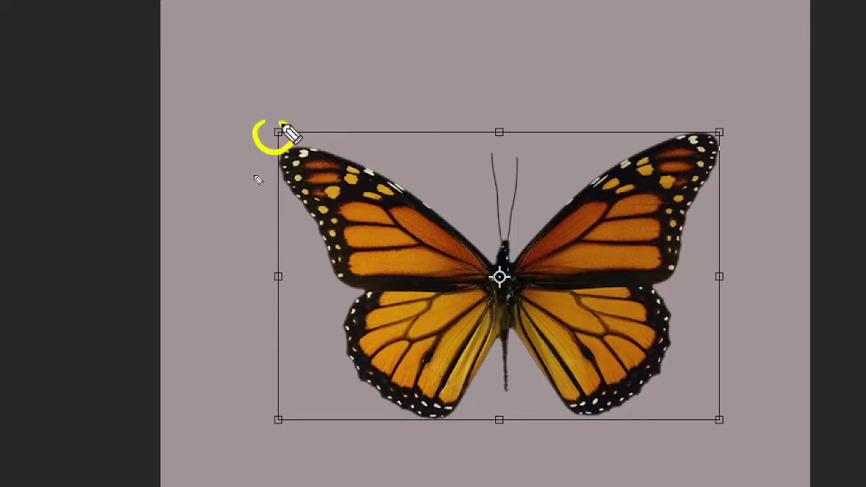
drag(284, 127, 496, 142)
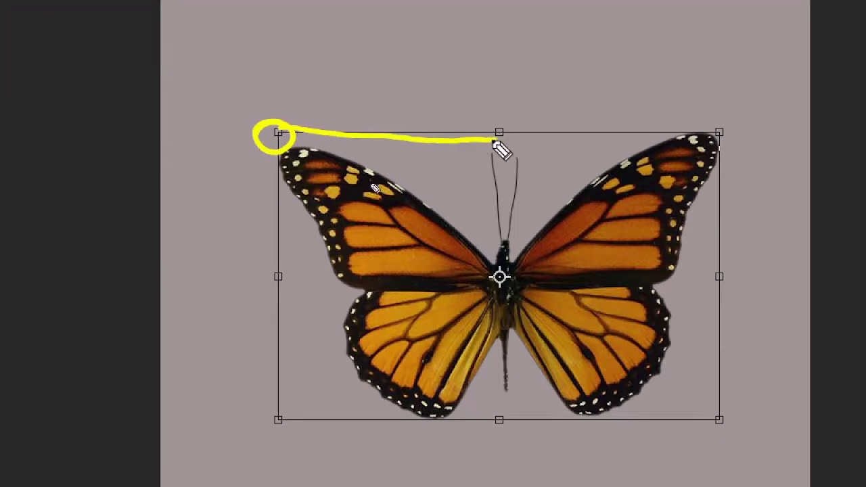
mouse_move(499, 112)
mouse_down()
mouse_move(481, 133)
mouse_move(729, 125)
mouse_move(717, 246)
mouse_move(729, 300)
mouse_move(718, 263)
mouse_up()
drag(717, 303, 714, 423)
mouse_move(505, 420)
mouse_down()
mouse_move(678, 420)
mouse_move(723, 383)
mouse_move(711, 400)
mouse_up()
drag(284, 390, 493, 387)
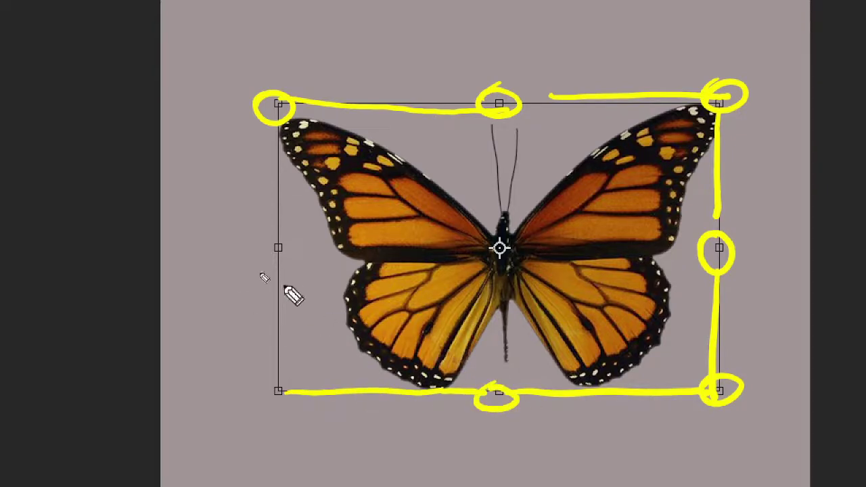
drag(277, 265, 276, 394)
drag(284, 123, 288, 247)
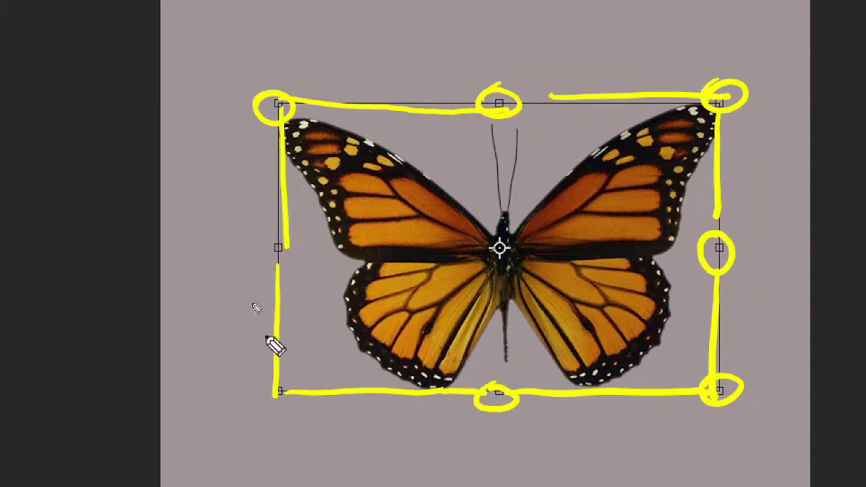
mouse_move(290, 382)
mouse_down()
mouse_move(288, 406)
mouse_move(282, 390)
mouse_up()
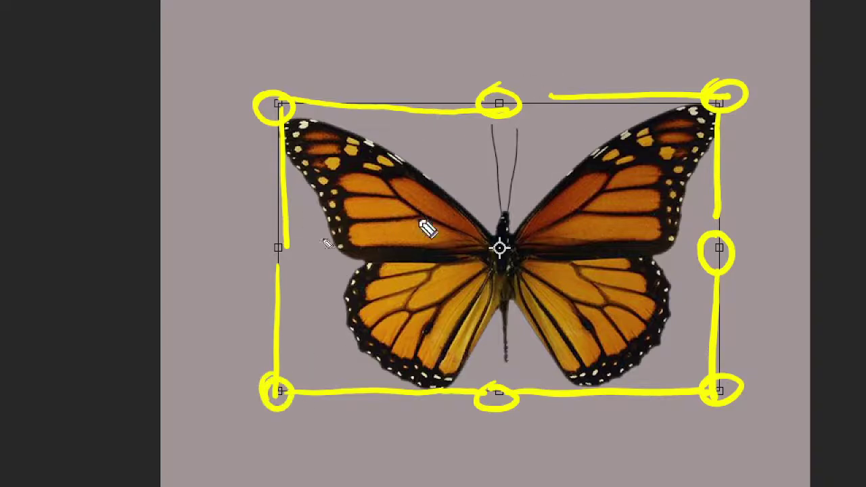
mouse_move(254, 247)
mouse_down()
mouse_move(288, 240)
mouse_move(280, 261)
mouse_up()
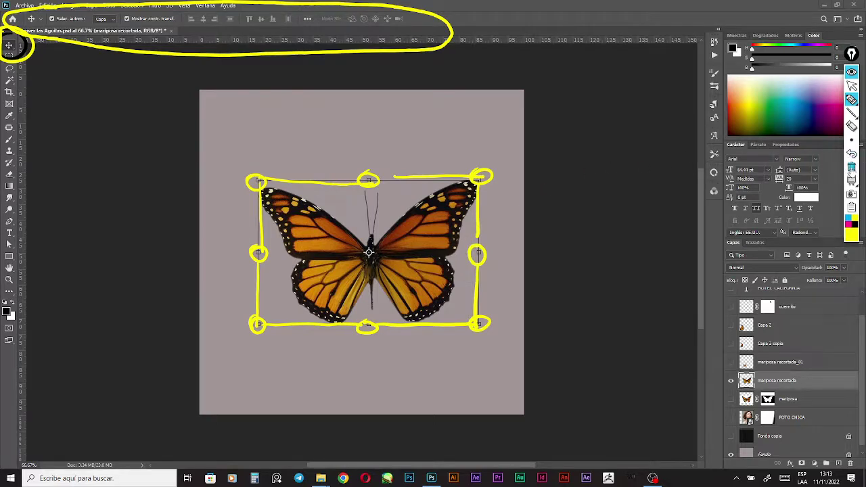
- Clear all screen annotations and return the annotation tool to pointer mode
click(850, 168)
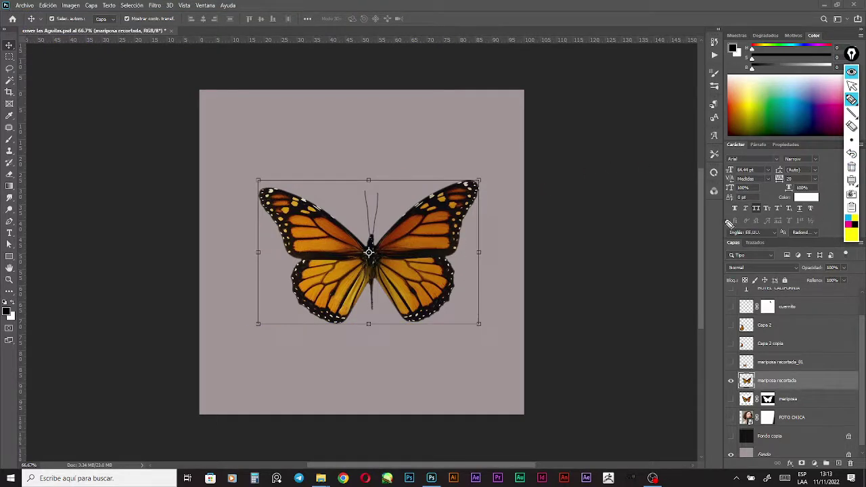
key(ctrl)
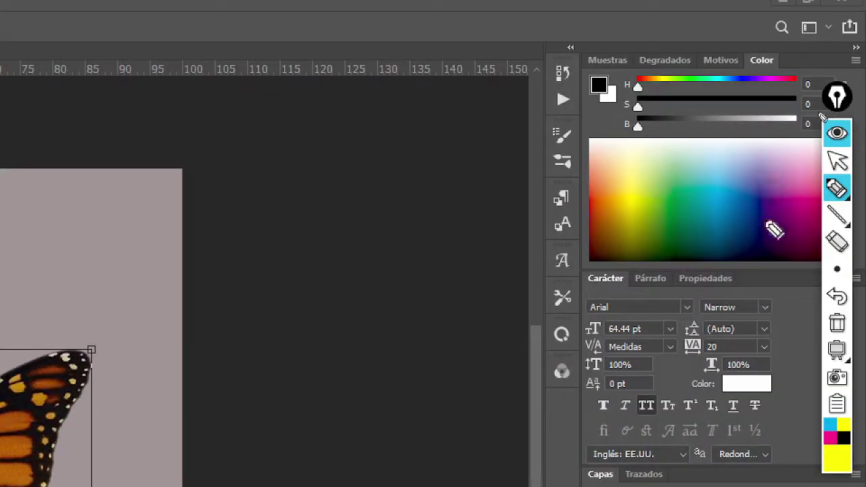
click(837, 163)
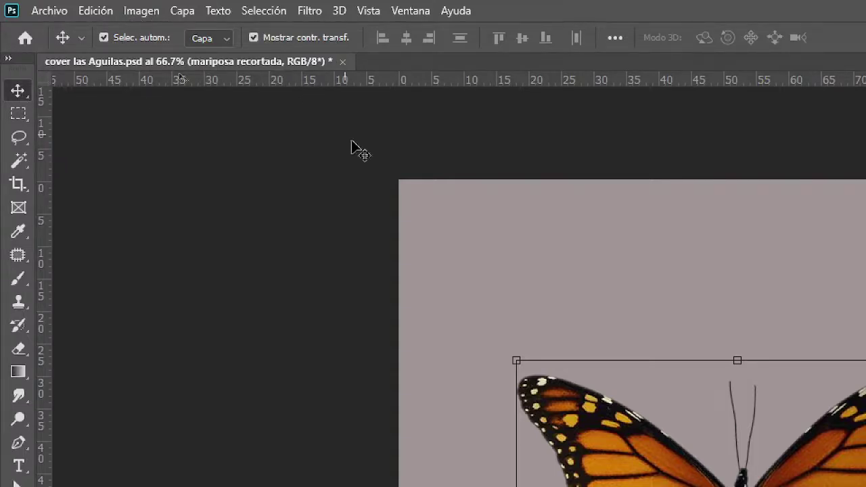
- Toggle the Move tool's transform controls off and on several times, leave them enabled, and start a transform on the butterfly
drag(468, 249, 215, 101)
drag(369, 210, 269, 122)
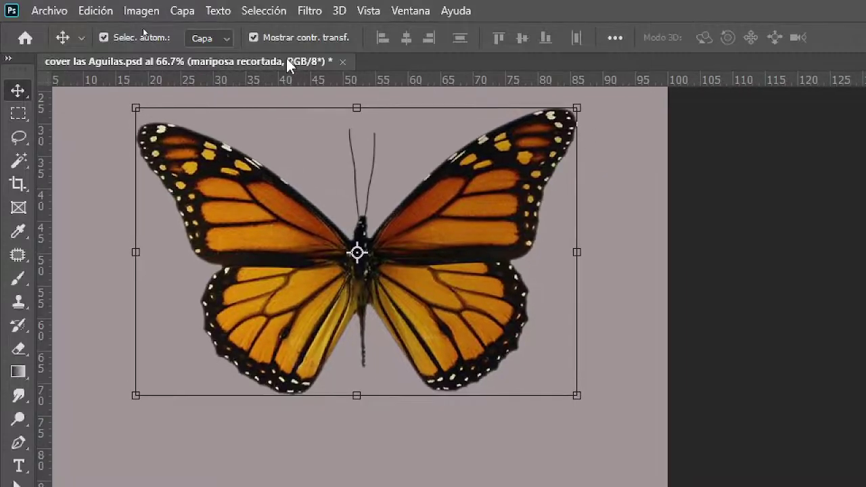
click(255, 36)
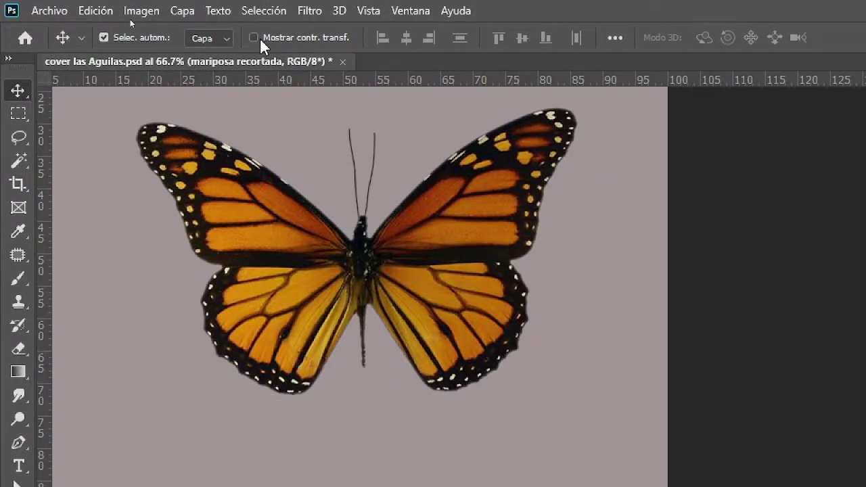
click(257, 35)
click(257, 34)
click(257, 34)
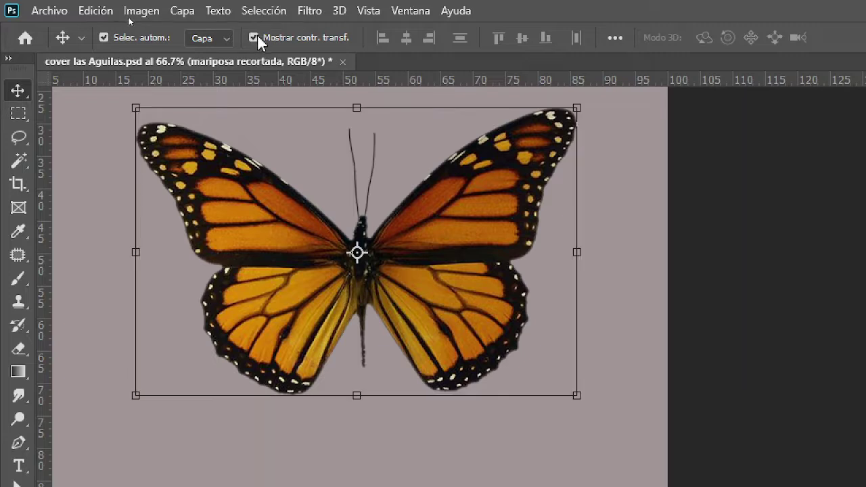
click(257, 33)
click(256, 34)
click(259, 37)
click(261, 39)
click(355, 106)
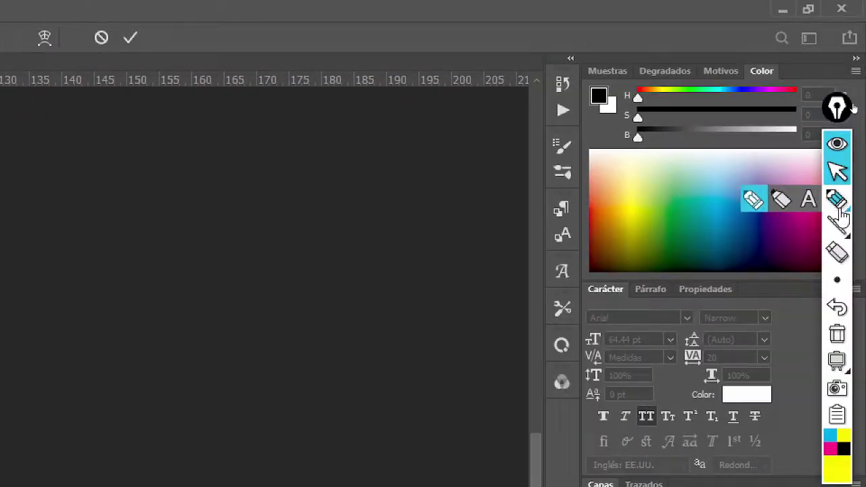
- Circle the transform's cancel and commit controls, sketch enlarged boxed copies of both symbols in yellow, and clear the annotations
click(838, 201)
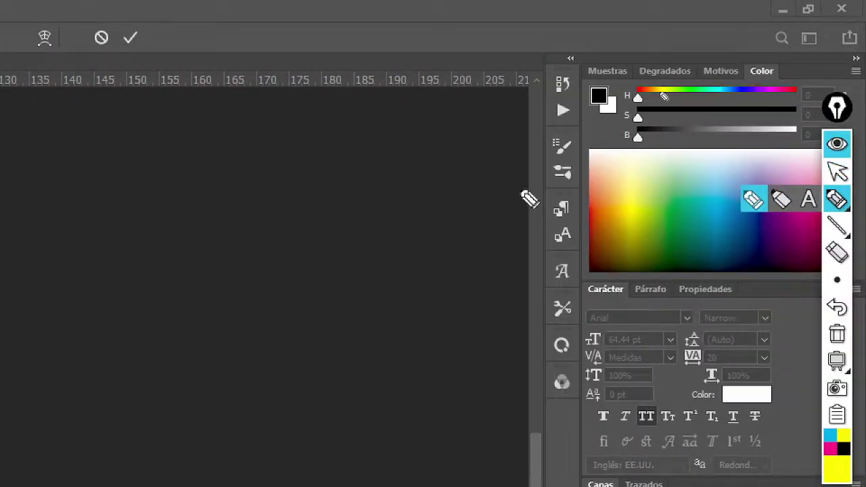
mouse_move(149, 19)
mouse_down()
mouse_move(97, 31)
mouse_move(125, 12)
mouse_up()
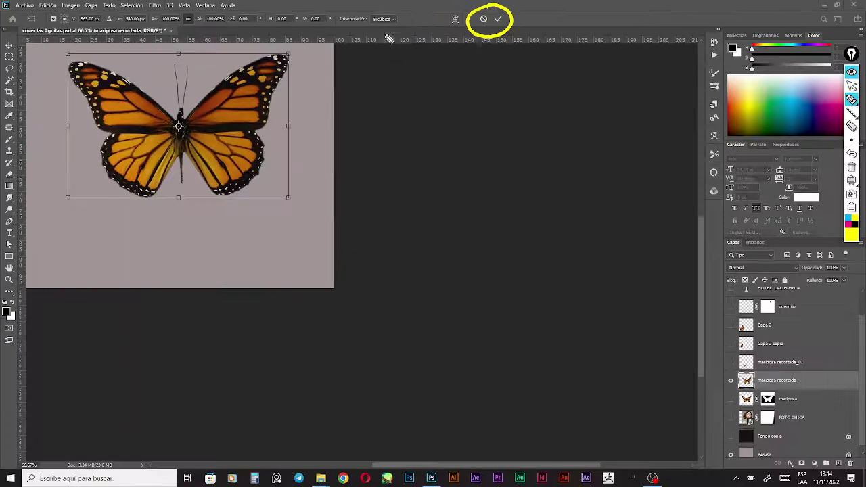
mouse_move(476, 54)
mouse_down()
mouse_move(475, 106)
mouse_move(487, 95)
mouse_up()
mouse_move(473, 148)
mouse_down()
mouse_move(460, 158)
mouse_move(469, 172)
mouse_move(460, 185)
mouse_up()
mouse_move(525, 162)
mouse_down()
mouse_move(551, 161)
mouse_move(581, 139)
mouse_up()
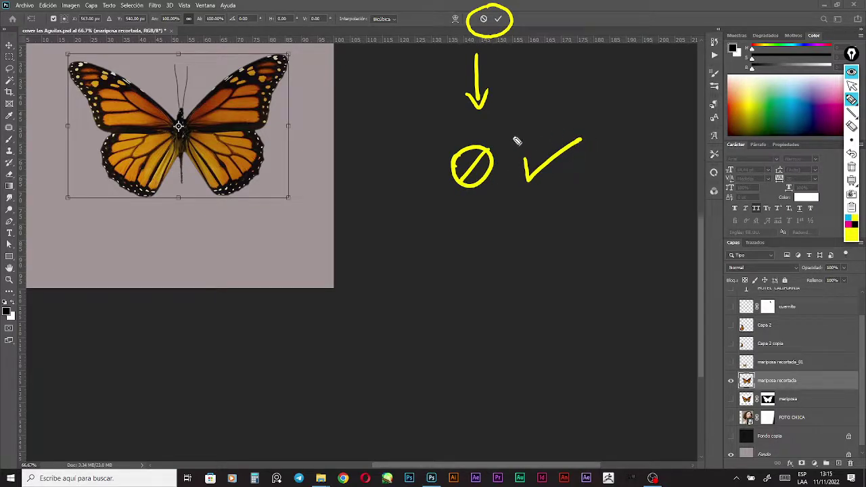
drag(506, 109, 497, 214)
drag(422, 194, 495, 201)
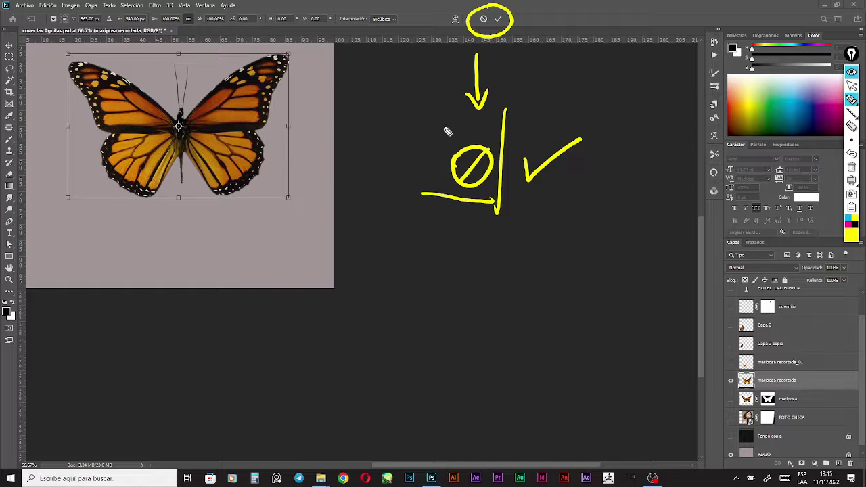
mouse_move(511, 116)
mouse_down()
mouse_move(433, 120)
mouse_move(426, 194)
mouse_move(587, 202)
mouse_up()
drag(500, 202, 591, 201)
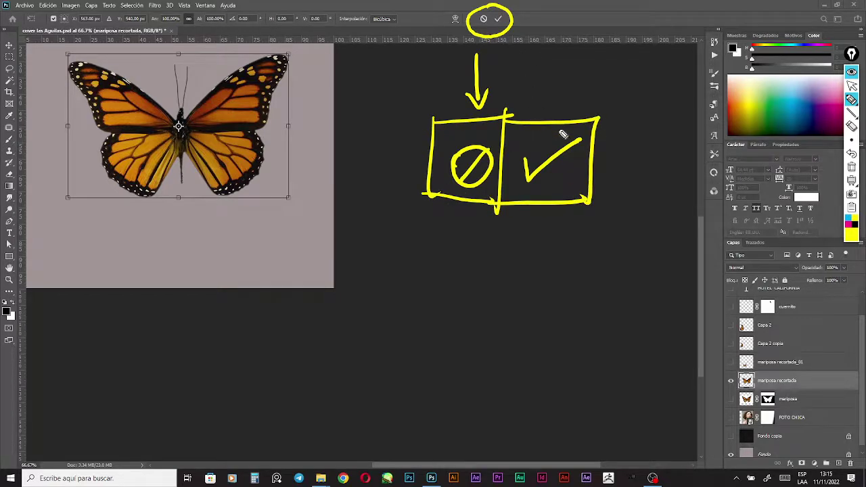
click(851, 85)
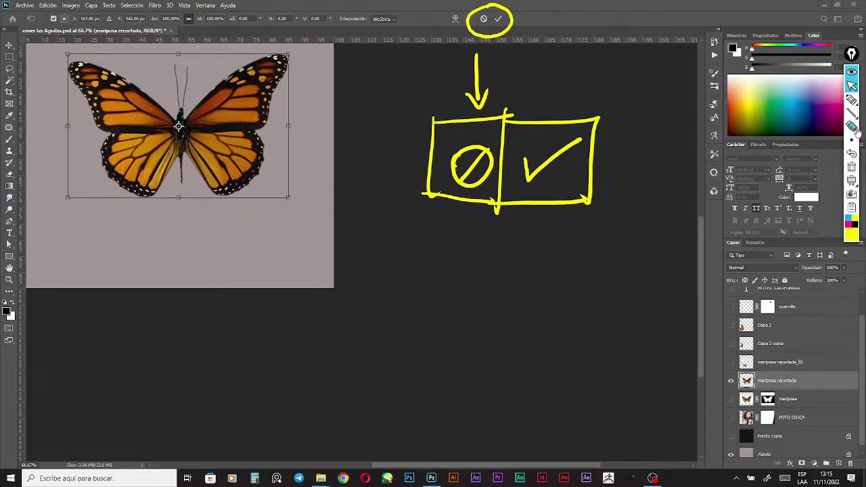
click(851, 166)
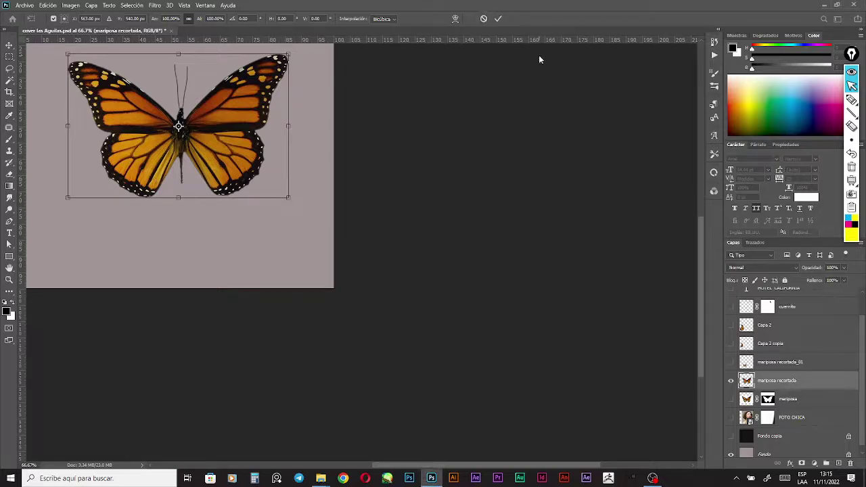
- Scale the butterfly proportionally down to about 35% from its upper-right corner, and cancel the transform
key(ctrl+plus)
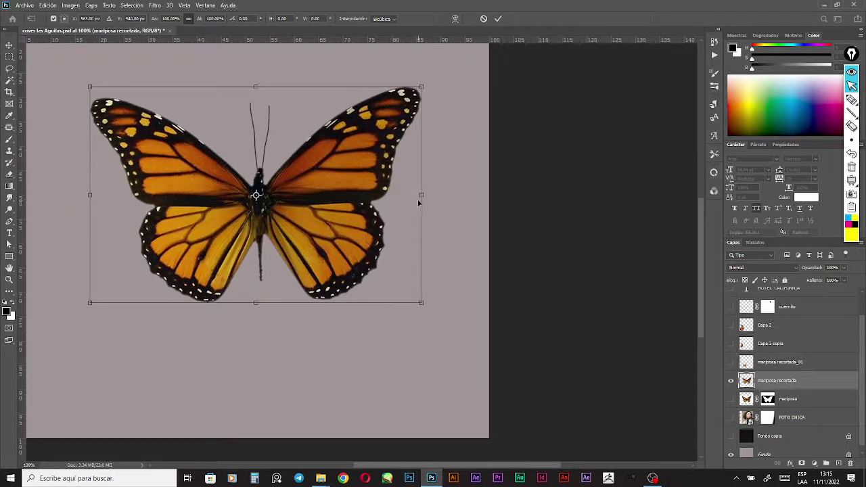
drag(421, 83, 205, 229)
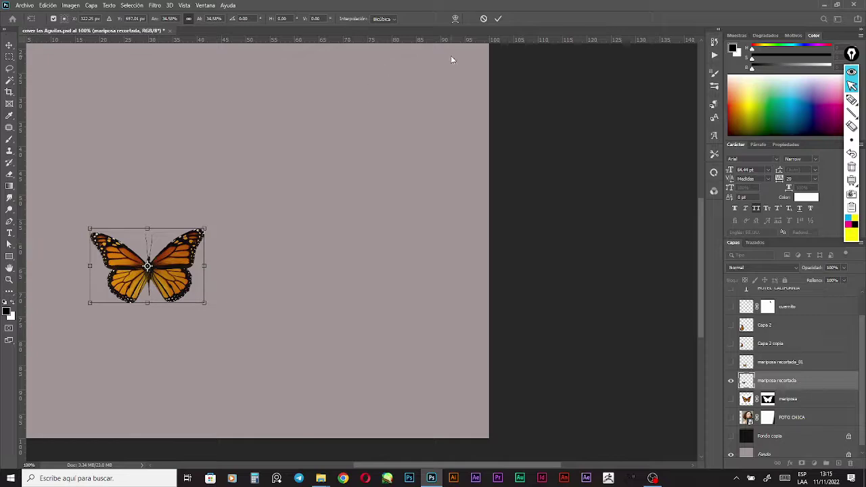
click(483, 19)
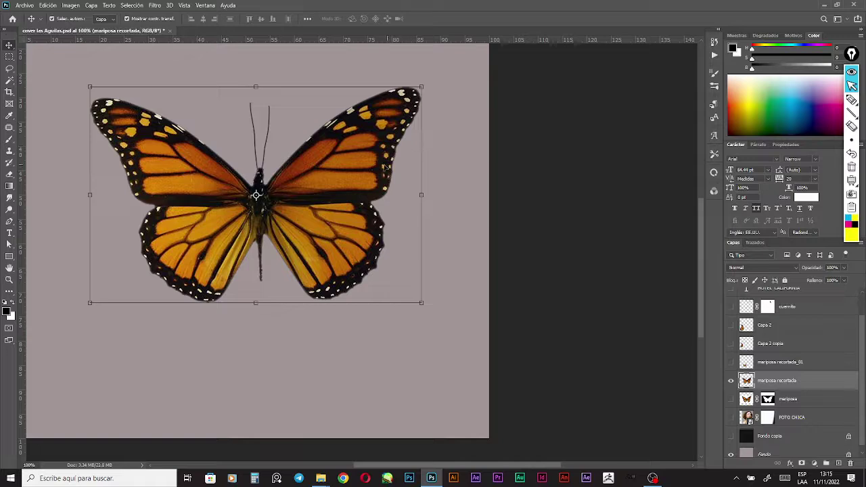
- Scale the butterfly down to about 49% from its lower-right corner, commit the transform, and undo it
click(422, 194)
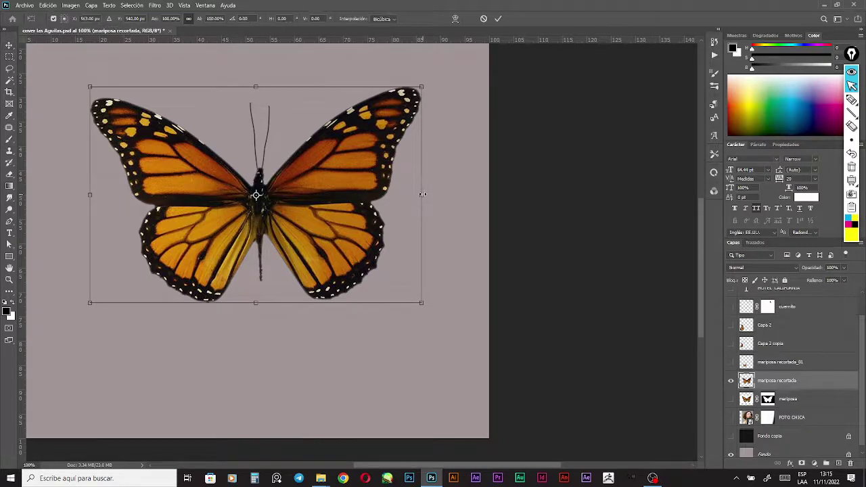
drag(422, 304, 253, 192)
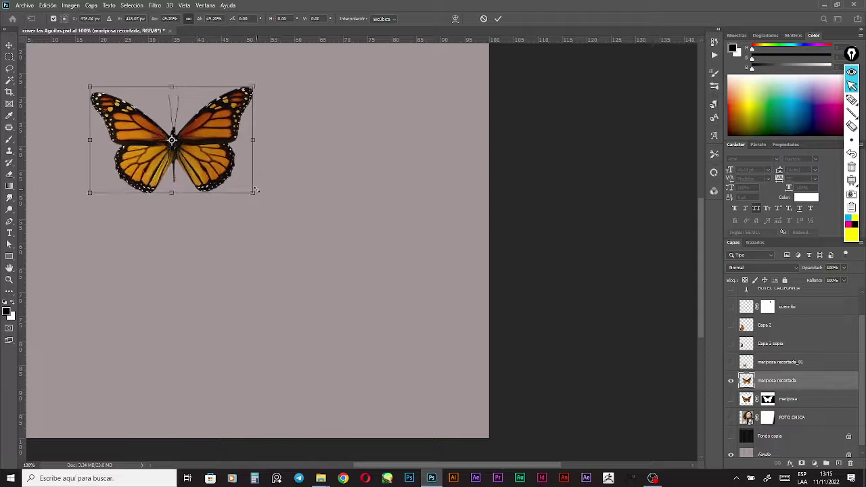
click(497, 19)
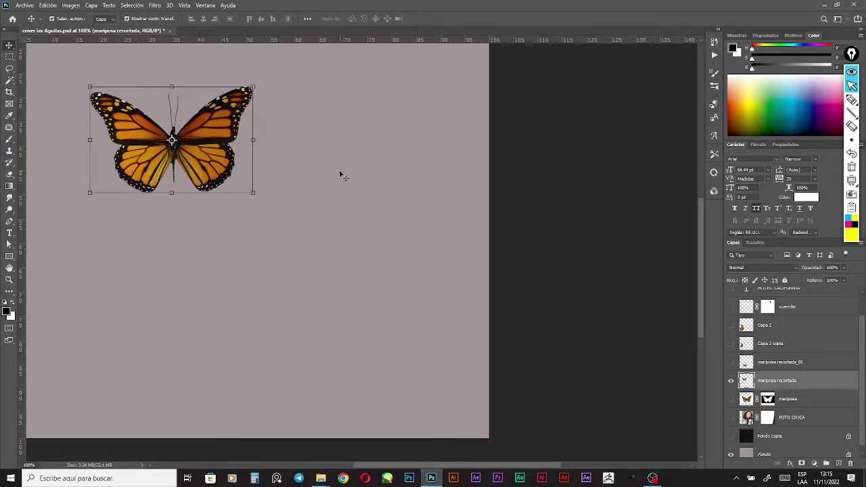
key(ctrl+z)
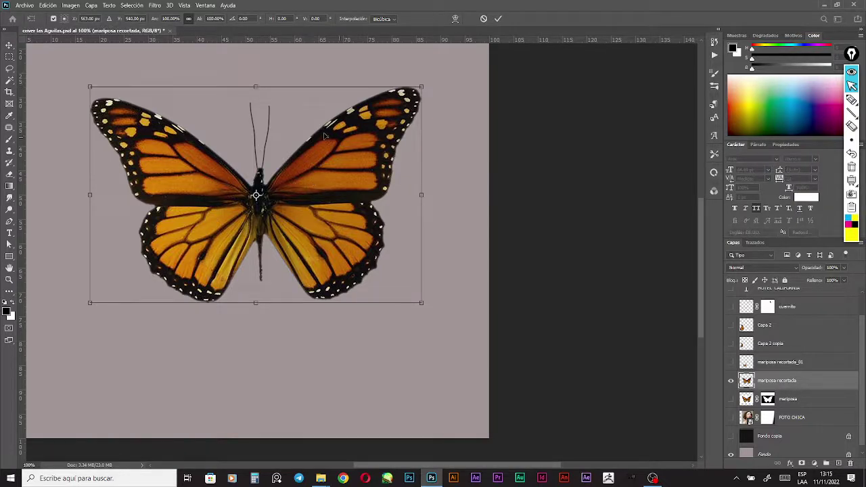
- Skew the butterfly with Sesgar, sliding its top and bottom edges sideways and its left edge upward
right_click(288, 189)
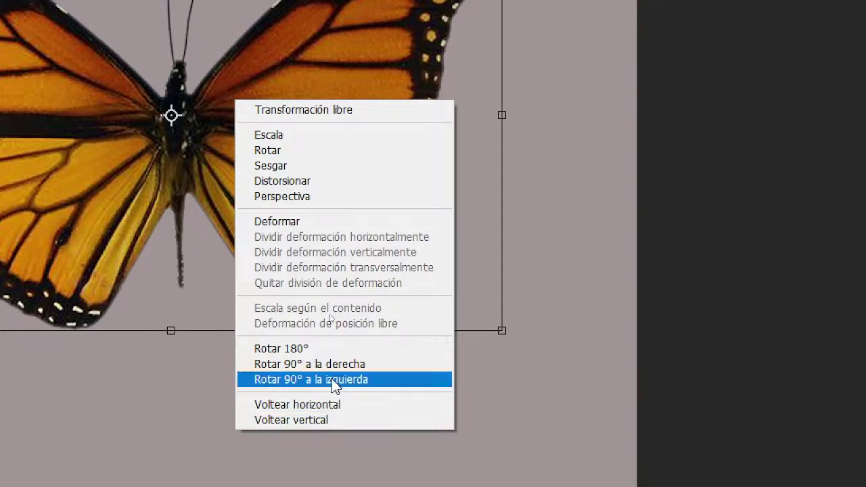
click(330, 150)
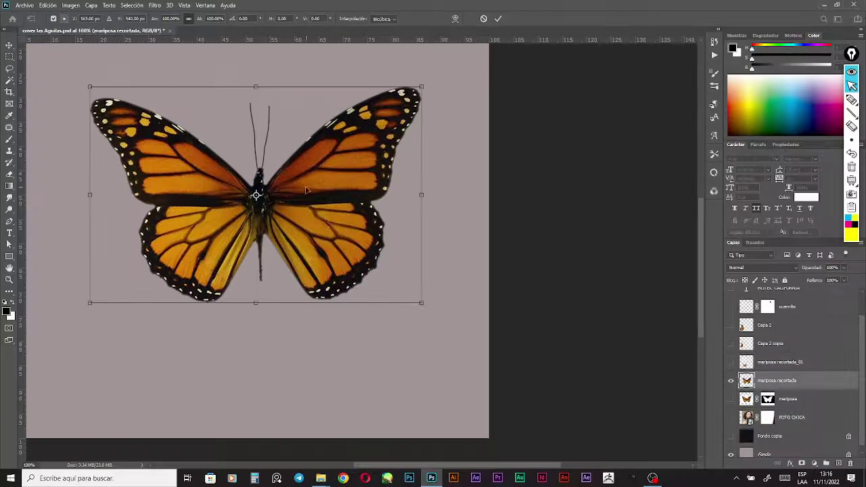
right_click(271, 94)
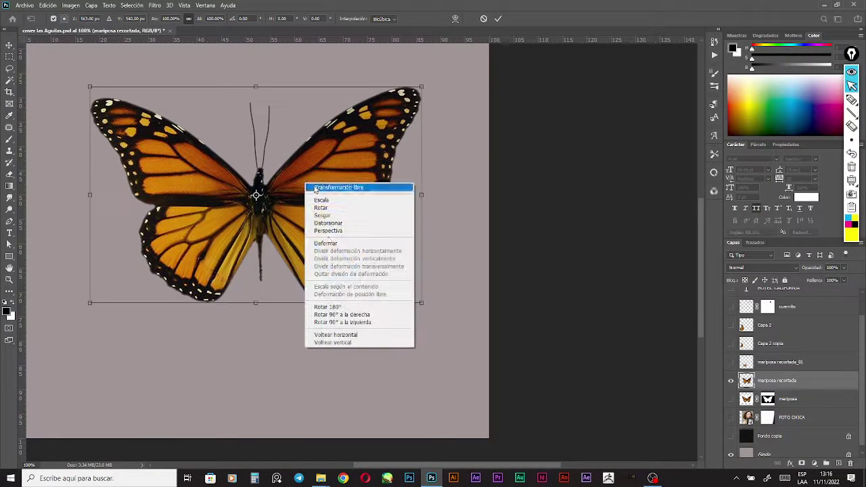
click(338, 216)
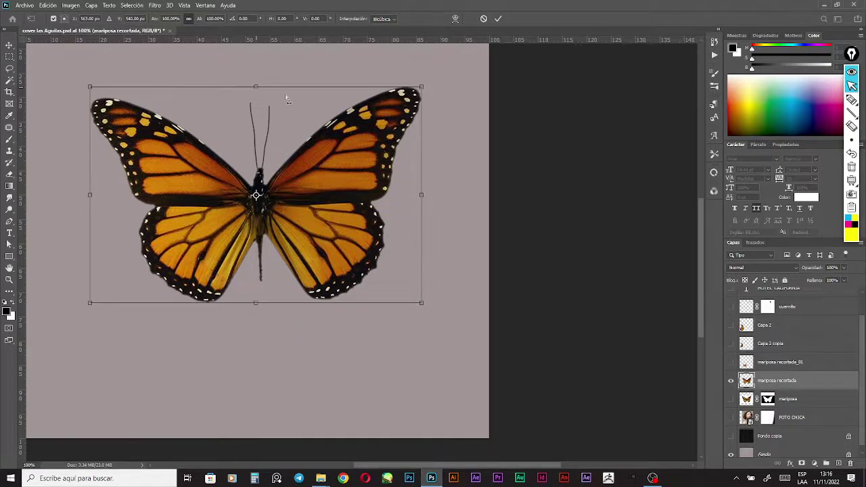
drag(285, 100, 307, 163)
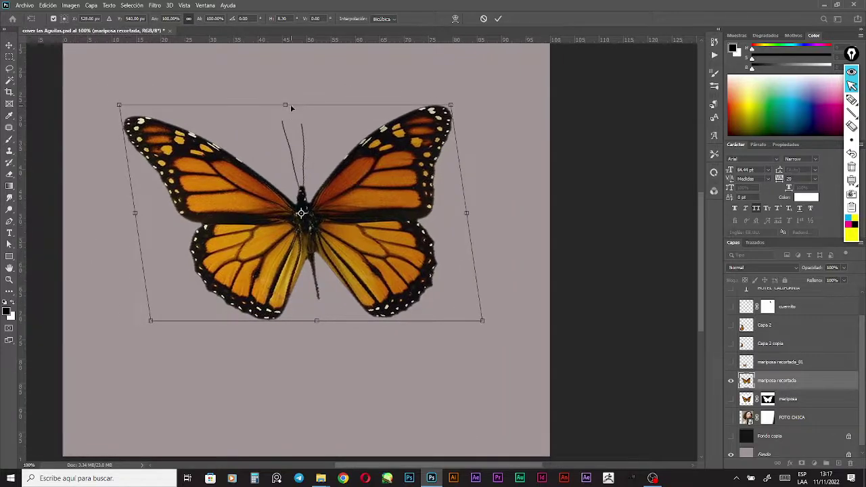
drag(286, 110, 304, 151)
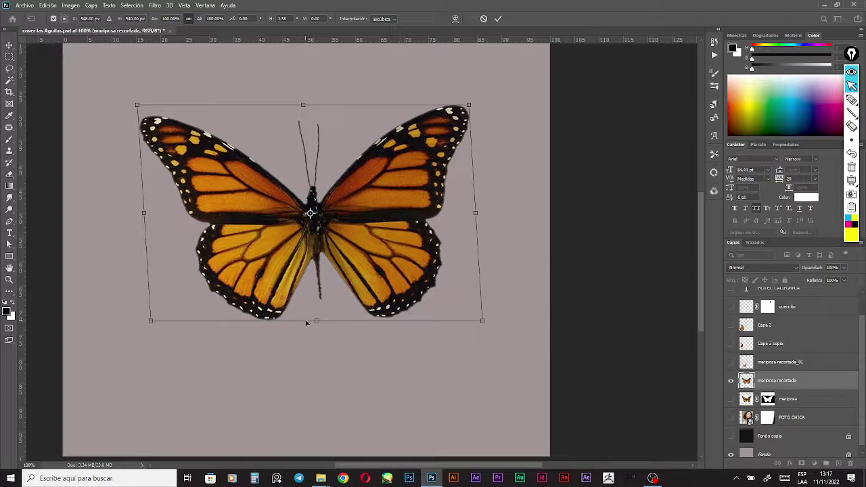
drag(317, 325, 300, 318)
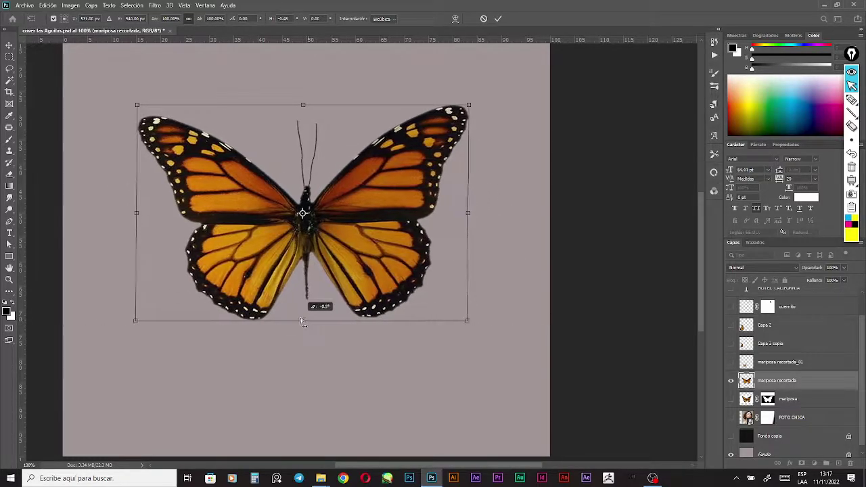
drag(136, 215, 274, 220)
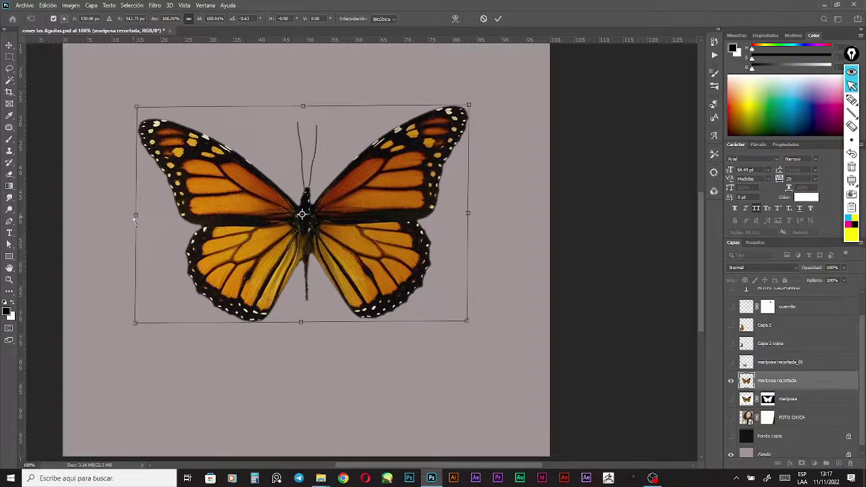
drag(135, 220, 168, 141)
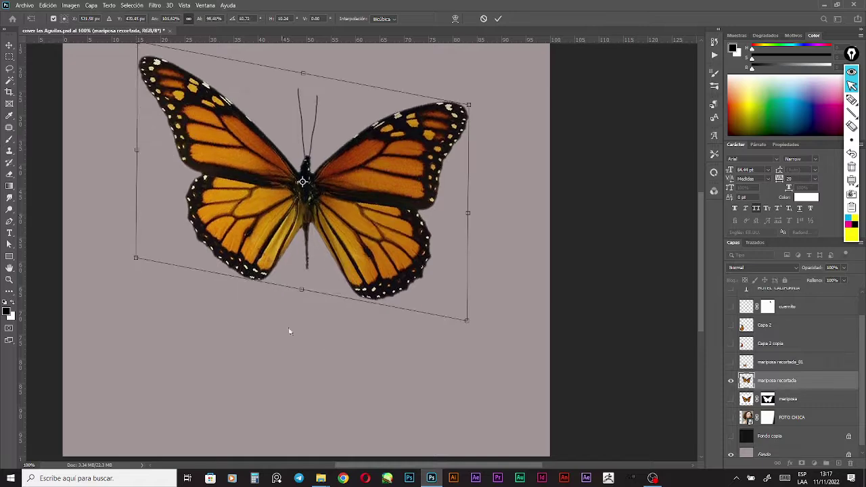
- Distort the butterfly by pulling its lower corners and upper-right corner inward, repositioning it along the way, and cancel the transform
drag(465, 319, 254, 257)
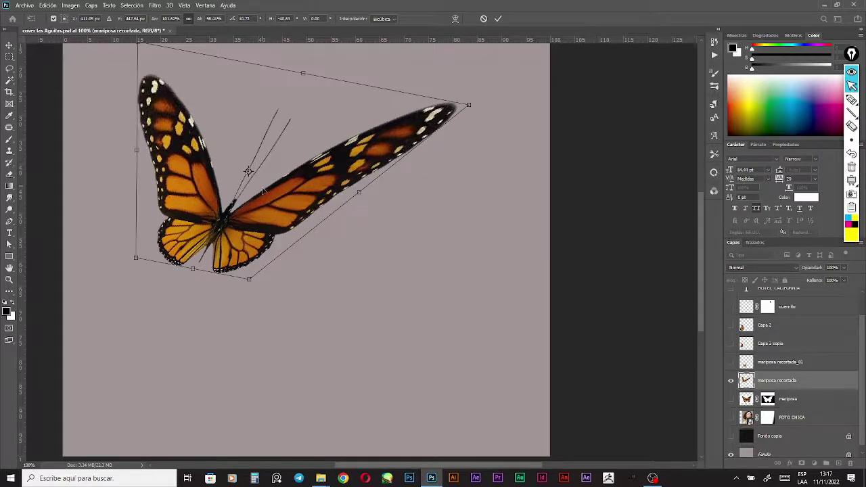
drag(266, 215, 323, 262)
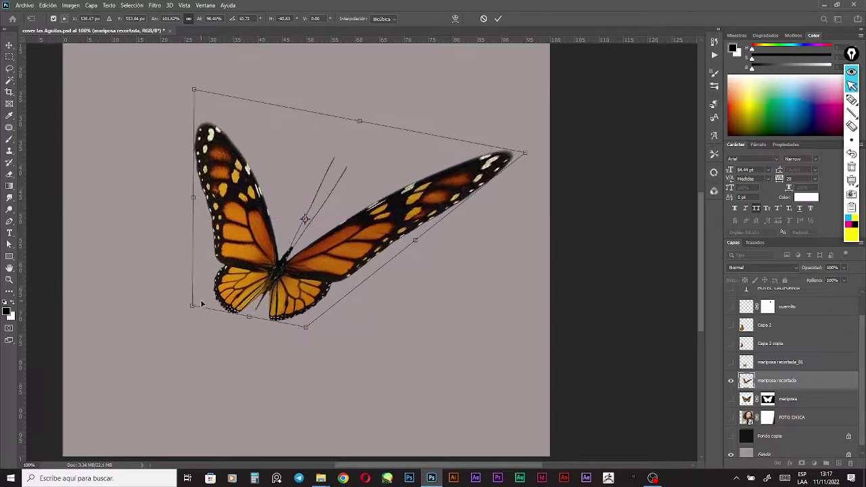
drag(192, 309, 242, 303)
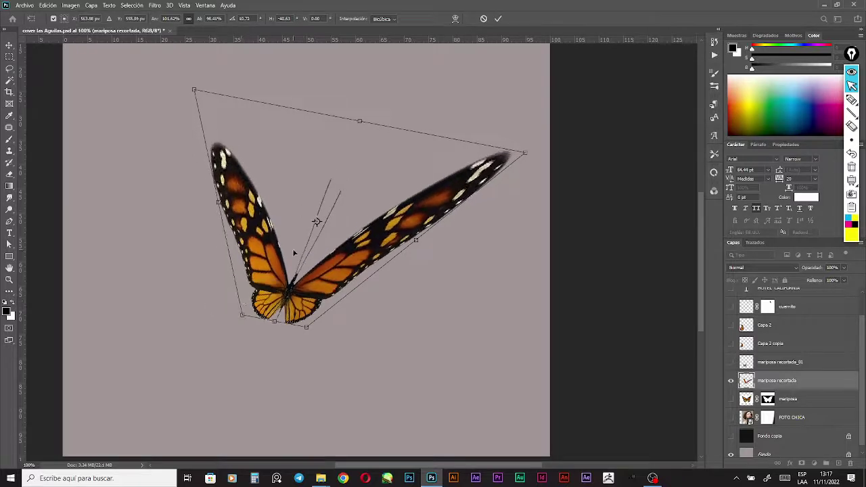
drag(275, 258, 193, 263)
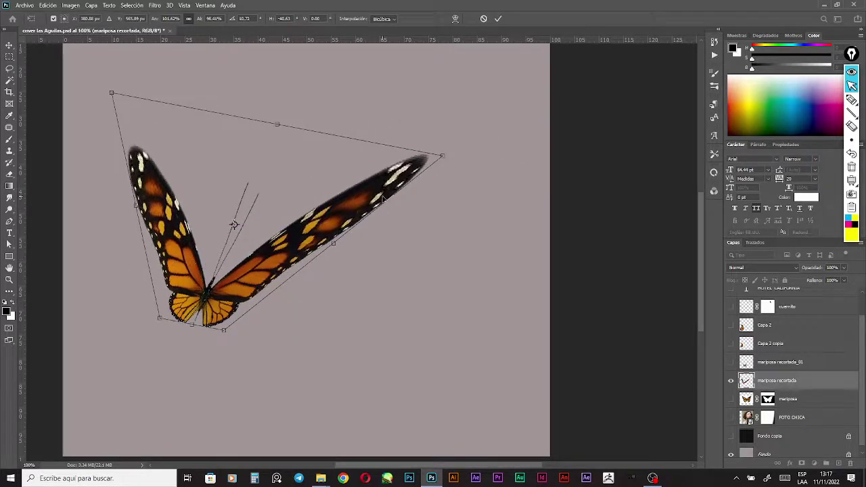
drag(441, 157, 218, 149)
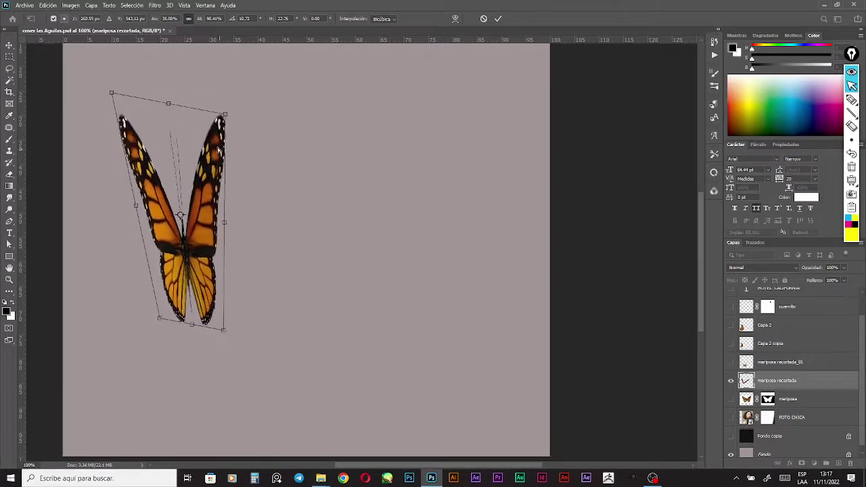
key(Escape)
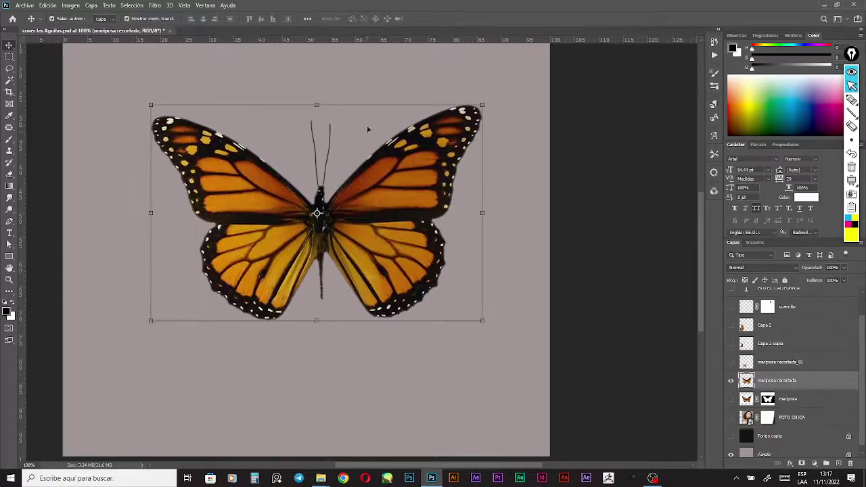
- Apply a Perspectiva transform that widens the butterfly's base to about 288%, and move it lower on the canvas
click(482, 106)
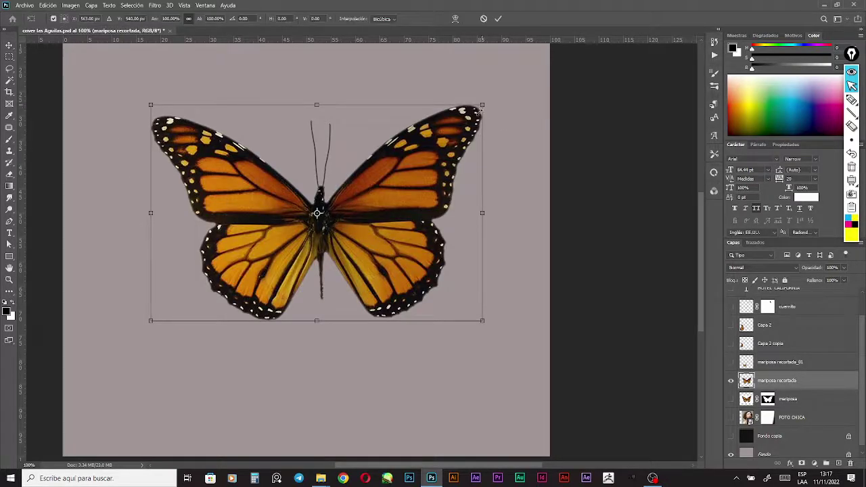
right_click(408, 179)
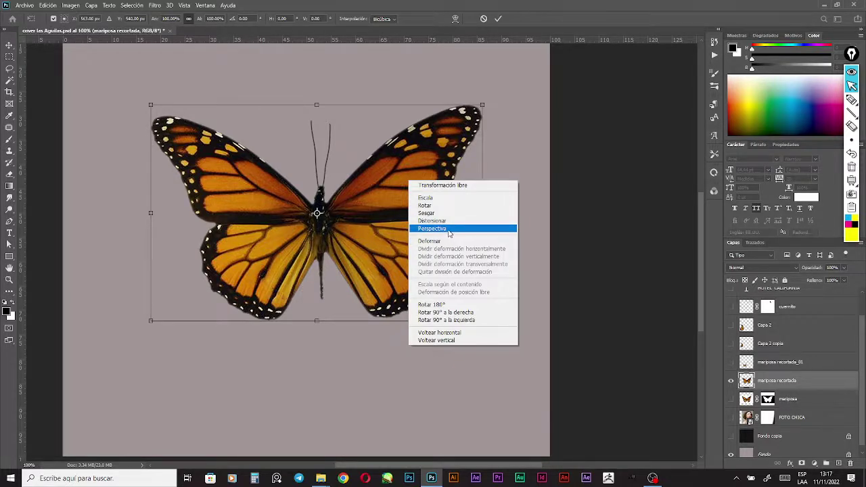
click(447, 230)
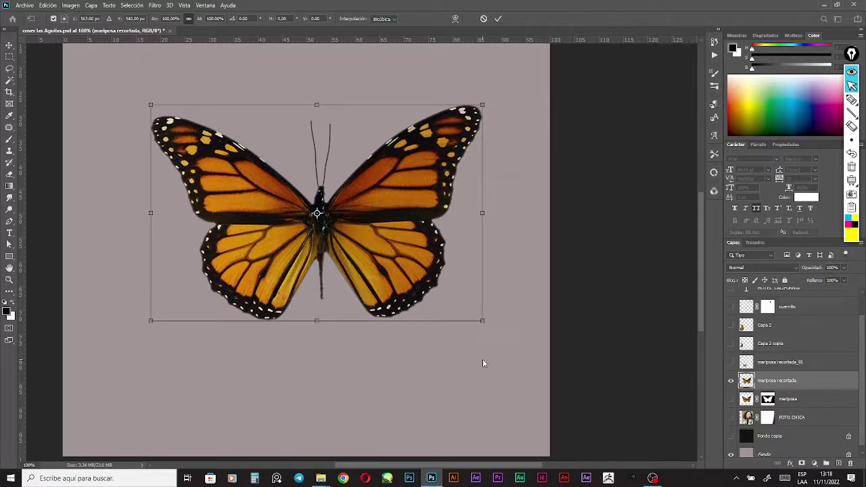
drag(430, 331, 680, 236)
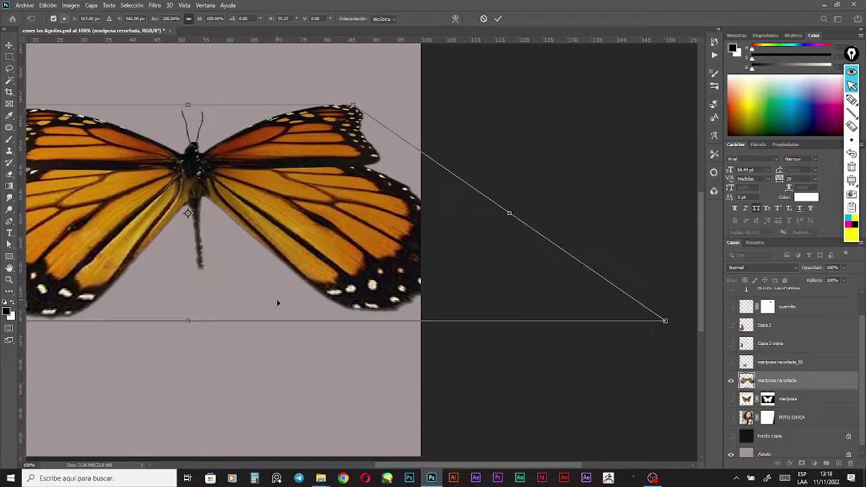
drag(323, 304, 433, 288)
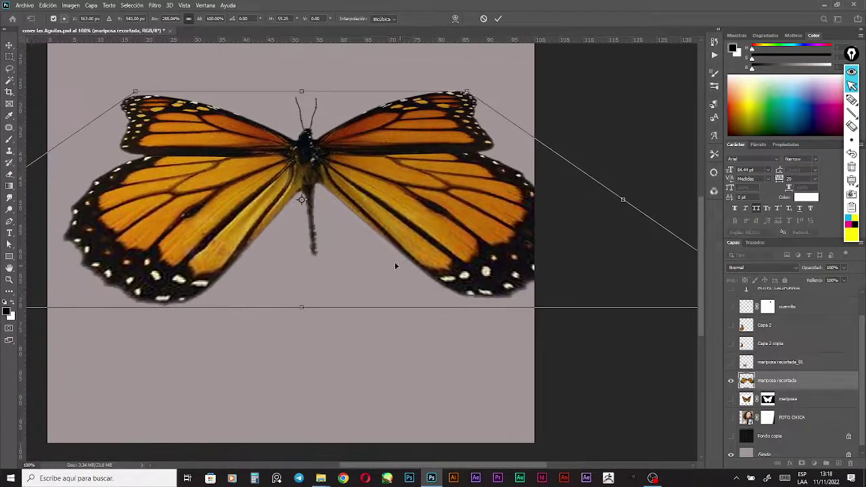
drag(381, 219, 369, 257)
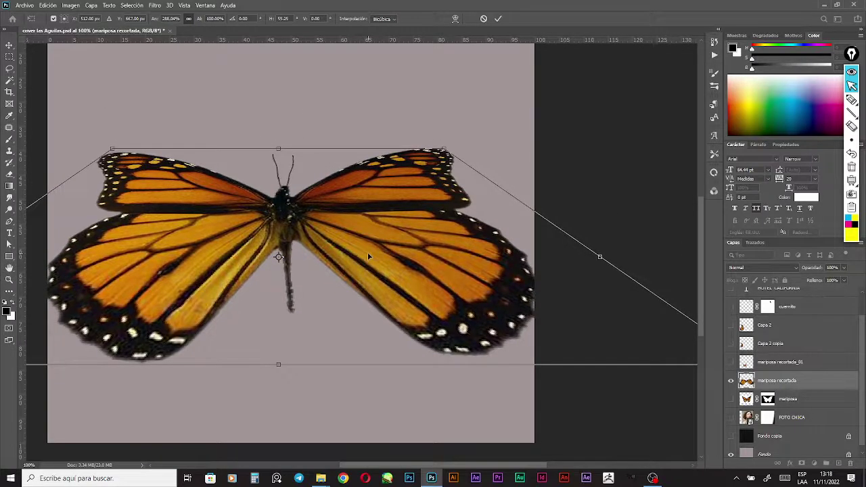
- Widen the perspective base further to about 398%, try a lower position for the butterfly, and cancel the transform
key(ctrl+minus)
key(ctrl+minus)
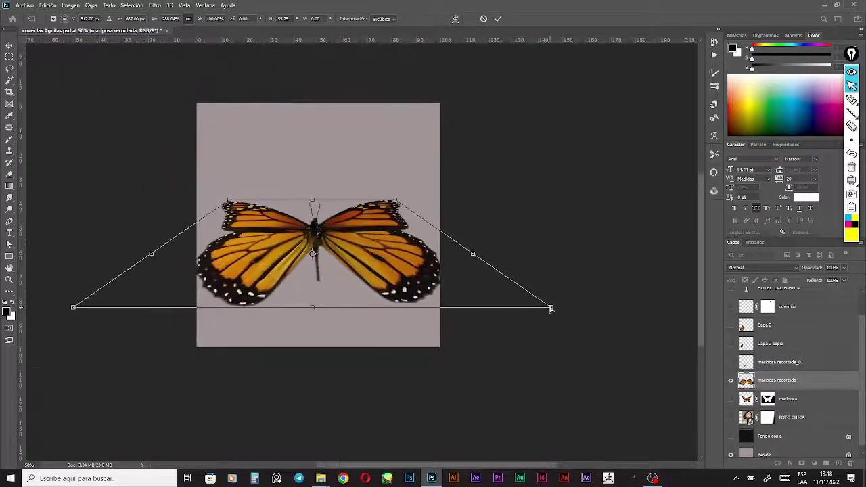
drag(550, 308, 640, 305)
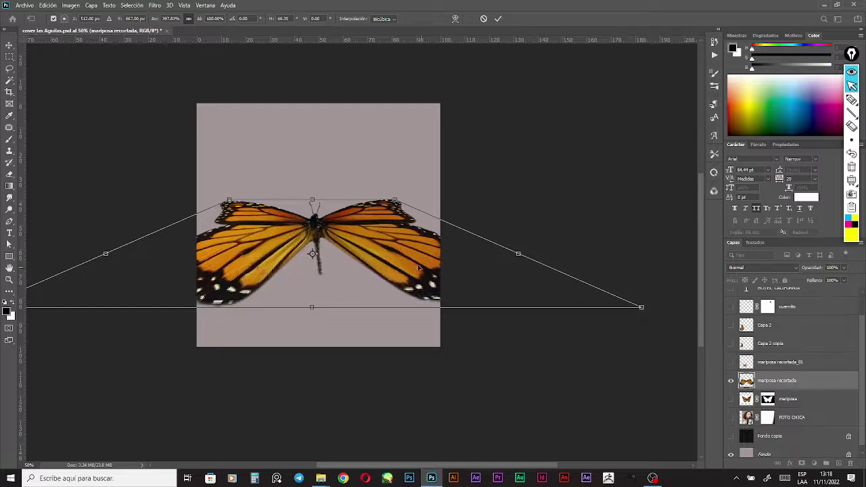
drag(411, 266, 403, 294)
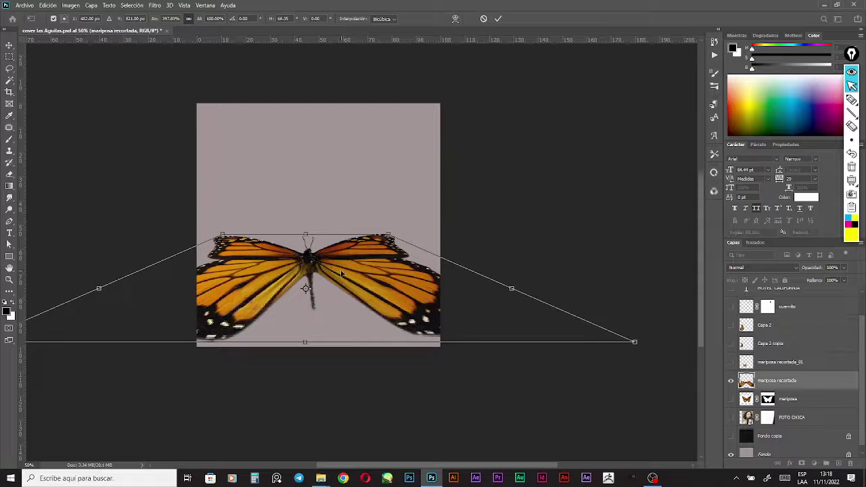
key(ctrl+z)
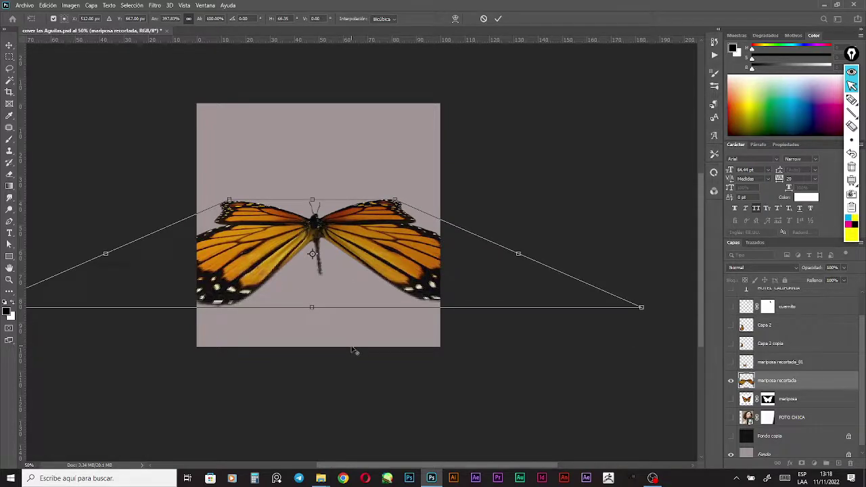
key(Escape)
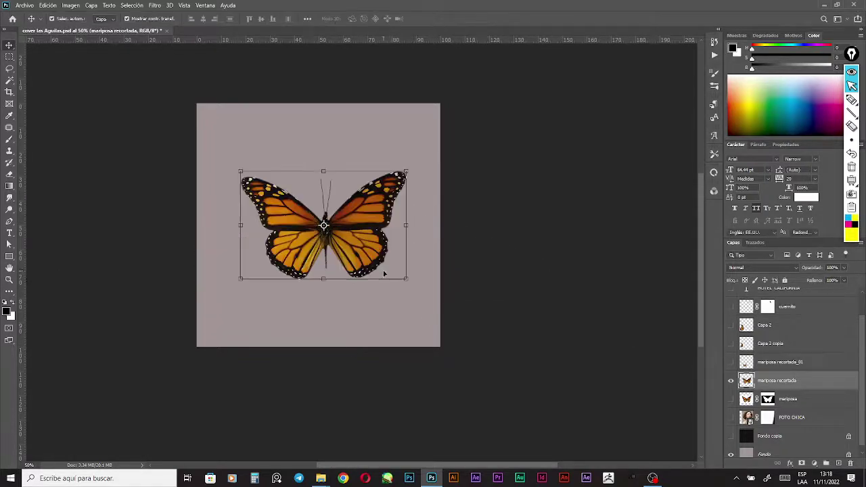
- Try a Perspectiva transform that stretches the butterfly's right edge to about 239% and narrows its left edge, and undo it
key(ctrl+t)
right_click(406, 170)
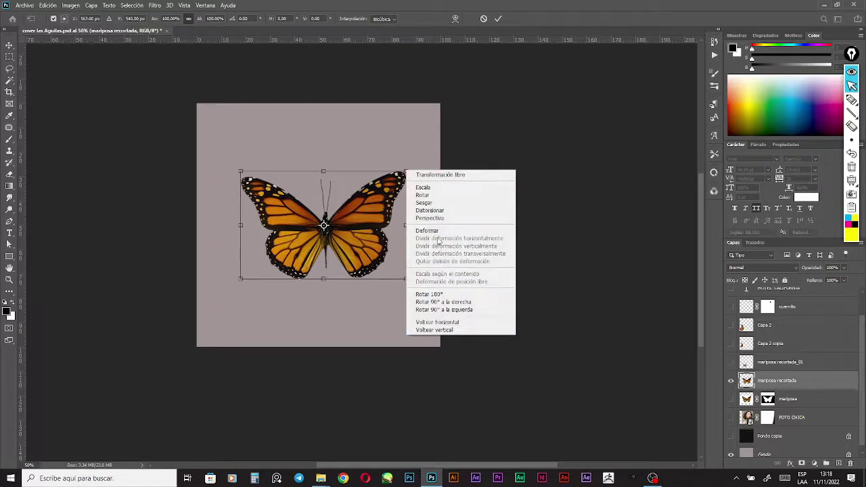
click(431, 218)
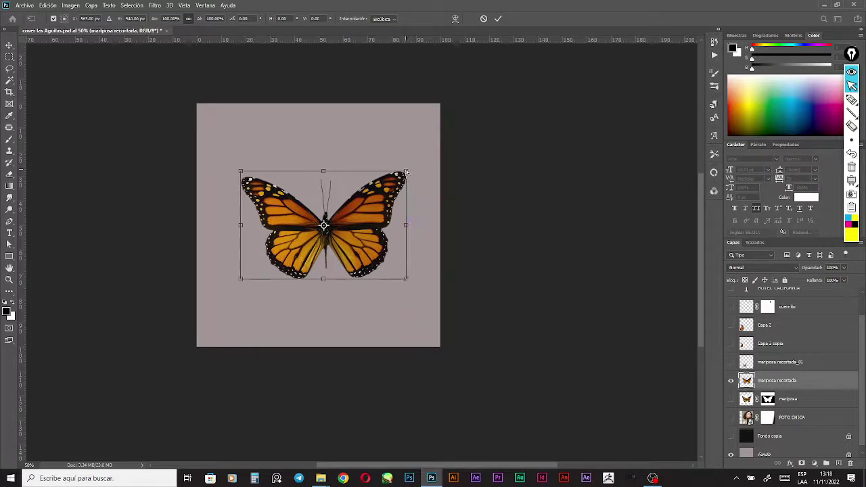
drag(406, 170, 393, 97)
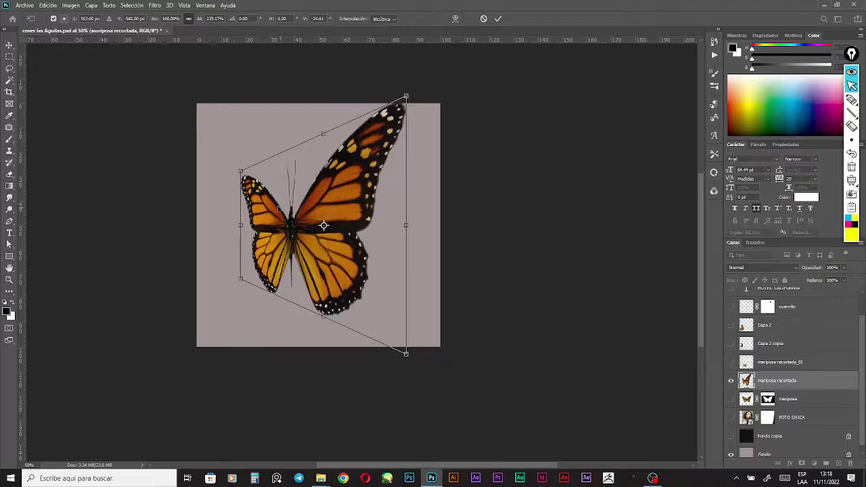
drag(241, 173, 241, 184)
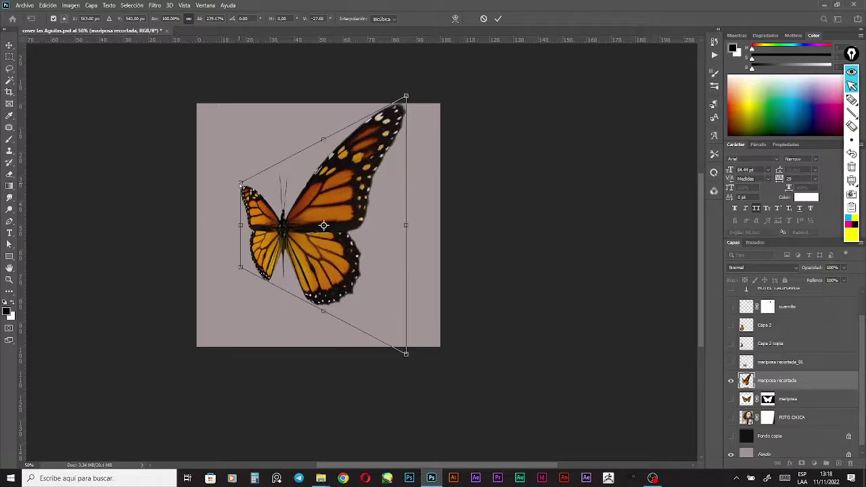
key(ctrl+z)
key(ctrl+z)
key(ctrl+z)
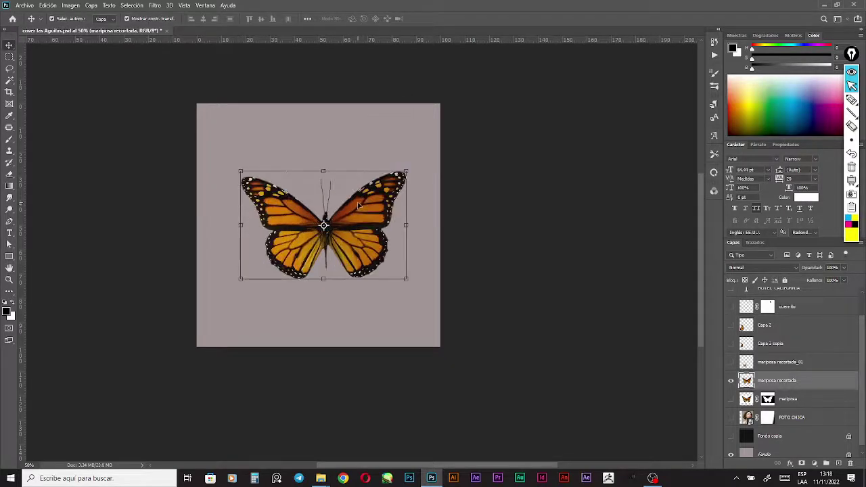
key(Escape)
- Reposition the butterfly near the centre of the canvas, at about X 529 px and Y 530 px
drag(347, 212, 361, 213)
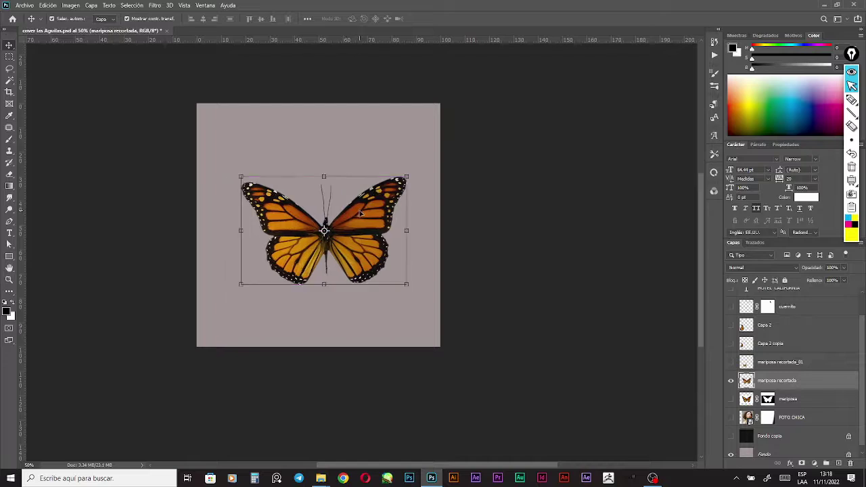
key(ctrl+plus)
key(ctrl+plus)
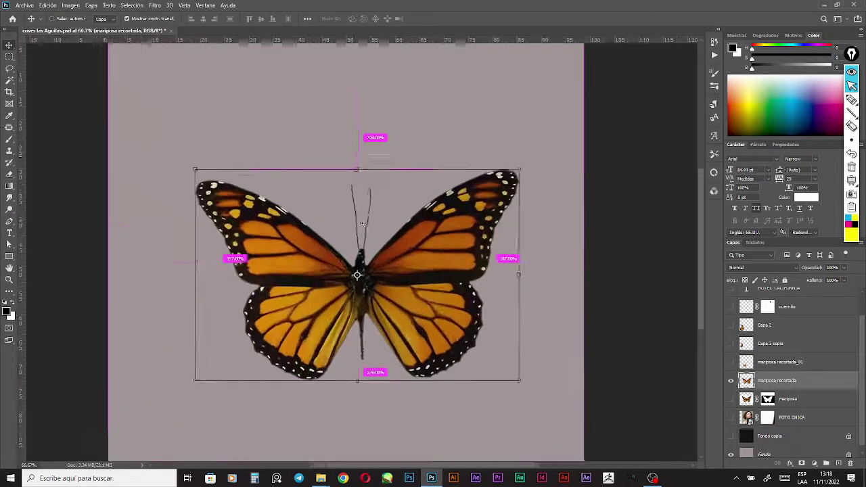
drag(334, 205, 316, 188)
right_click(329, 250)
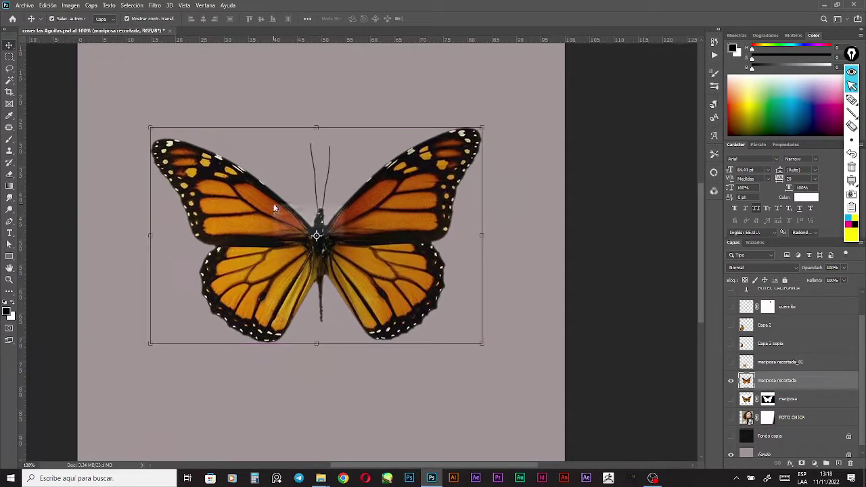
click(408, 225)
- Start a free transform on the butterfly and switch it to Deformar
key(ctrl+t)
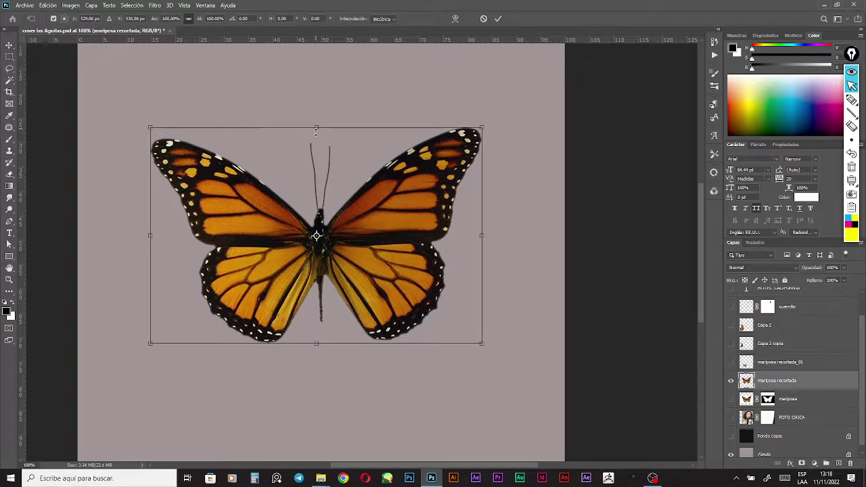
right_click(375, 231)
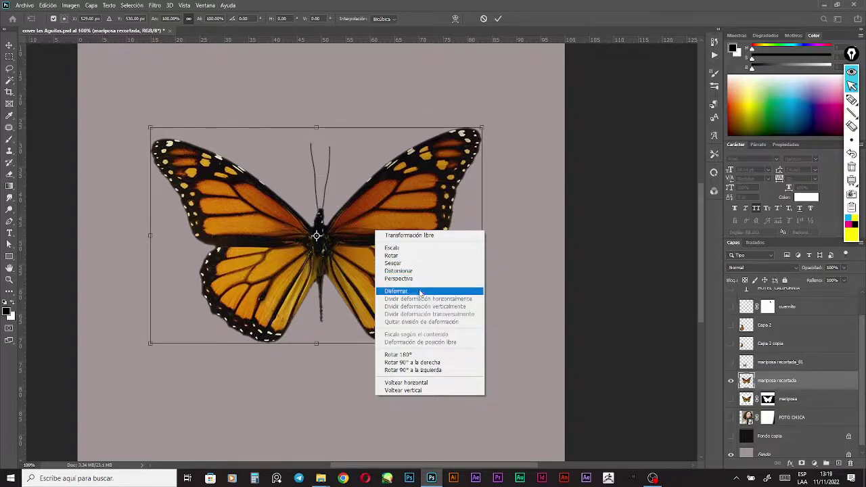
click(420, 292)
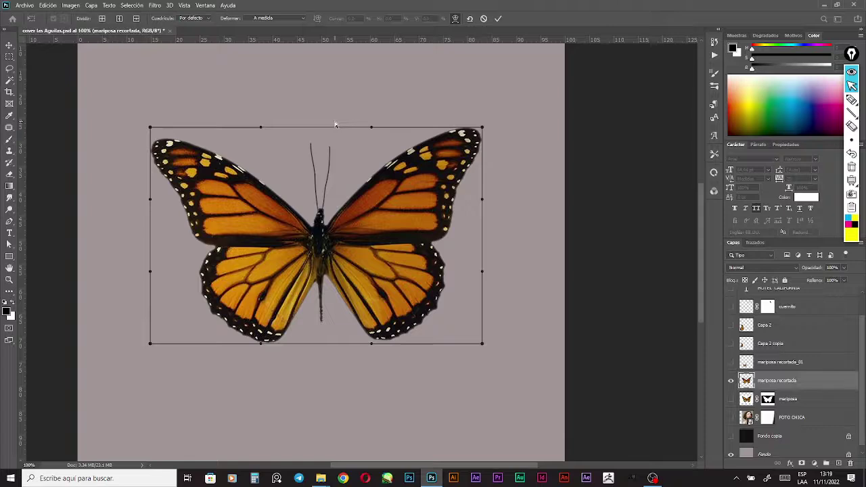
- Circle the warp options in yellow, mark the Deformar setting with a circle and an arrow, and clear the annotations
click(851, 99)
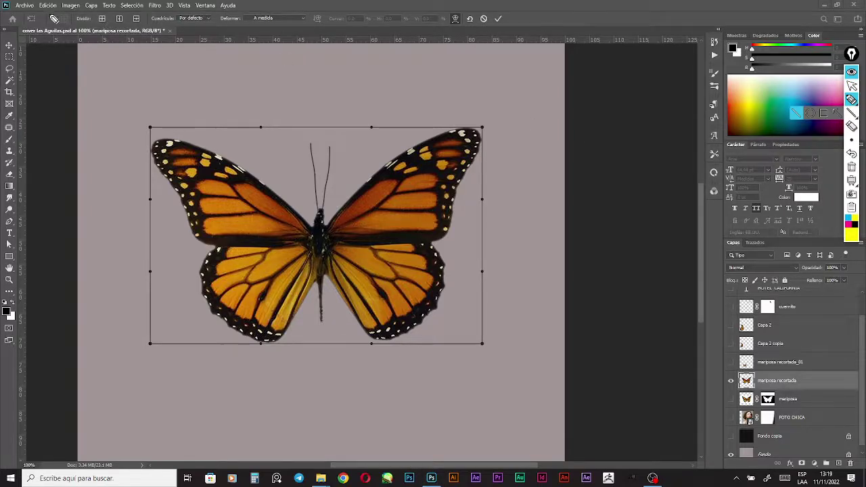
mouse_move(42, 10)
mouse_down()
mouse_move(508, 36)
mouse_move(525, 23)
mouse_move(495, 12)
mouse_move(55, 12)
mouse_up()
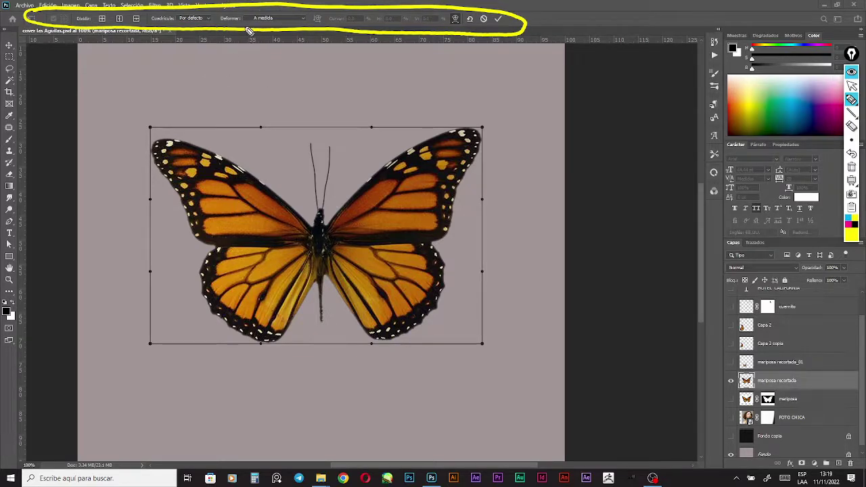
mouse_move(222, 16)
mouse_down()
mouse_move(237, 40)
mouse_move(228, 41)
mouse_move(238, 93)
mouse_up()
drag(216, 47, 241, 56)
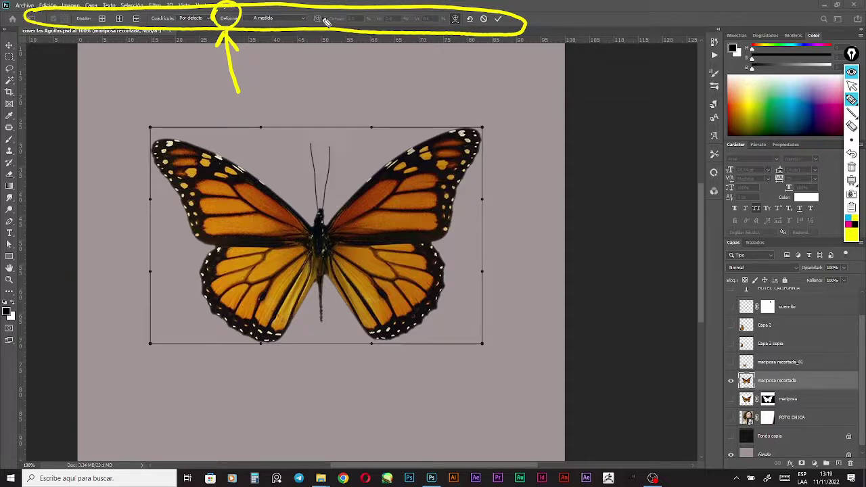
click(850, 85)
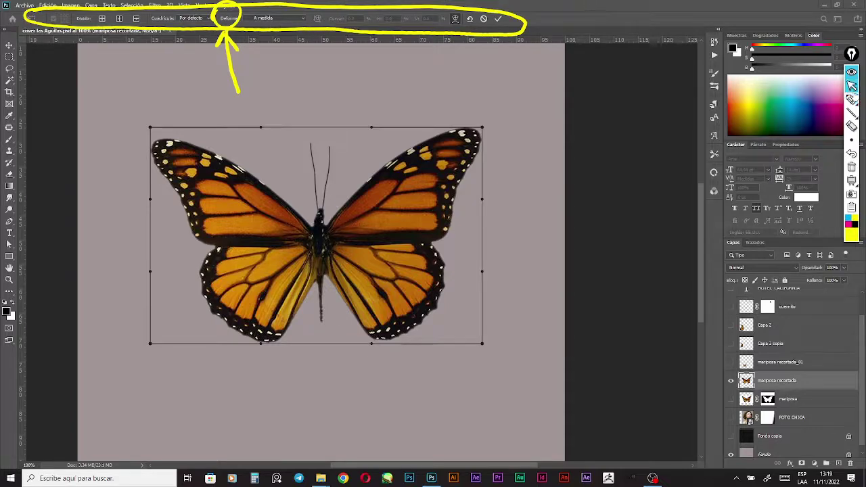
click(850, 167)
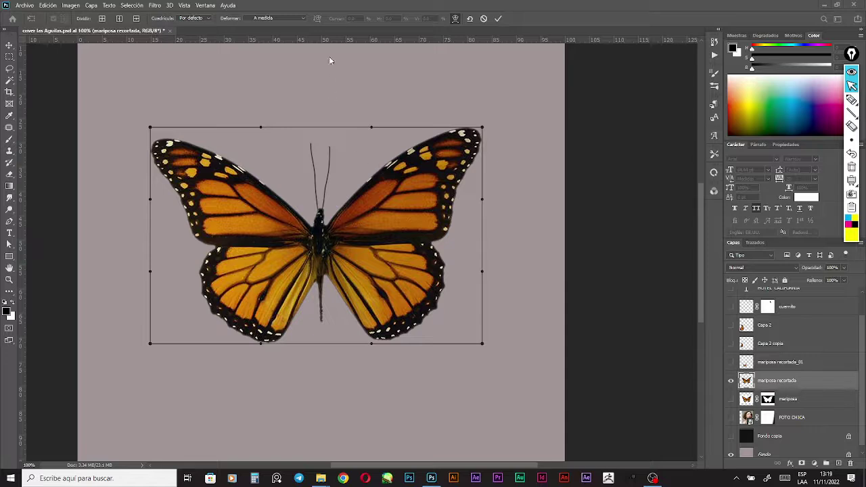
- Warp the butterfly with the Bandera preset, shift it slightly down and to the right, and change the preset to Ojo de pez
click(302, 19)
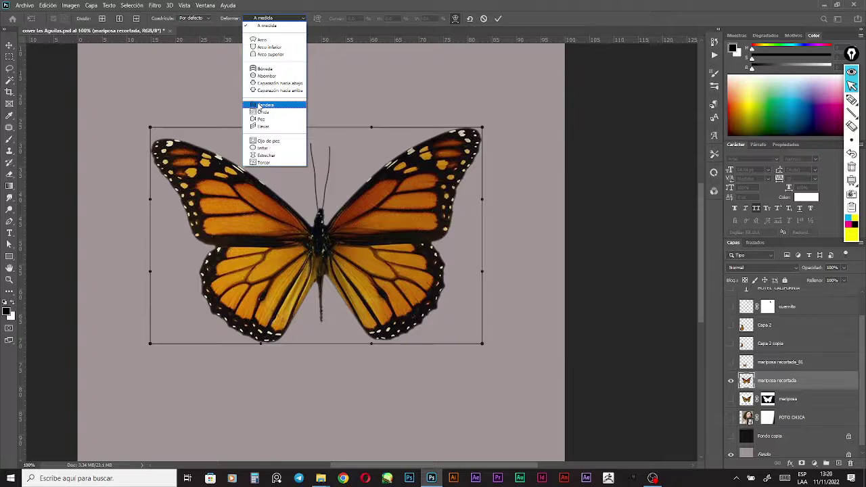
click(283, 105)
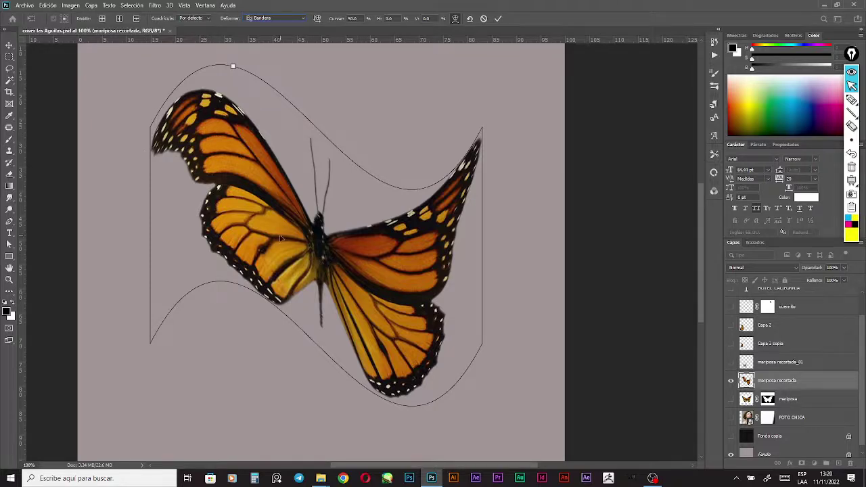
drag(338, 283, 352, 307)
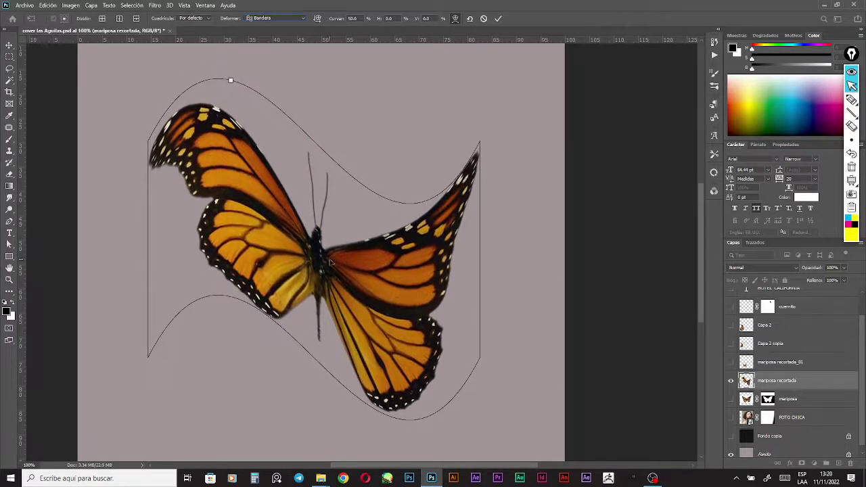
drag(264, 227, 289, 228)
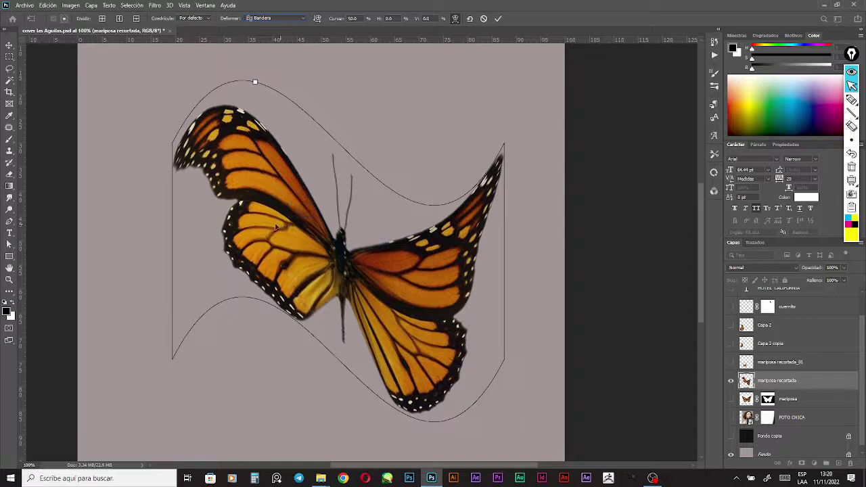
click(279, 20)
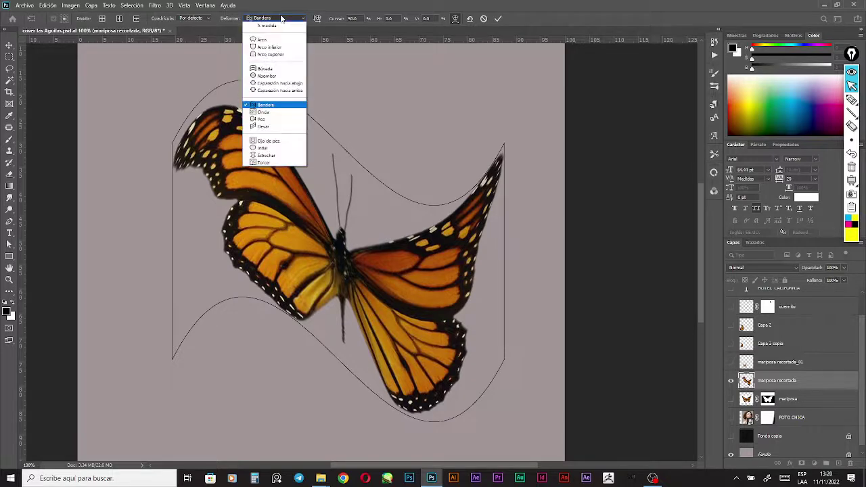
click(269, 141)
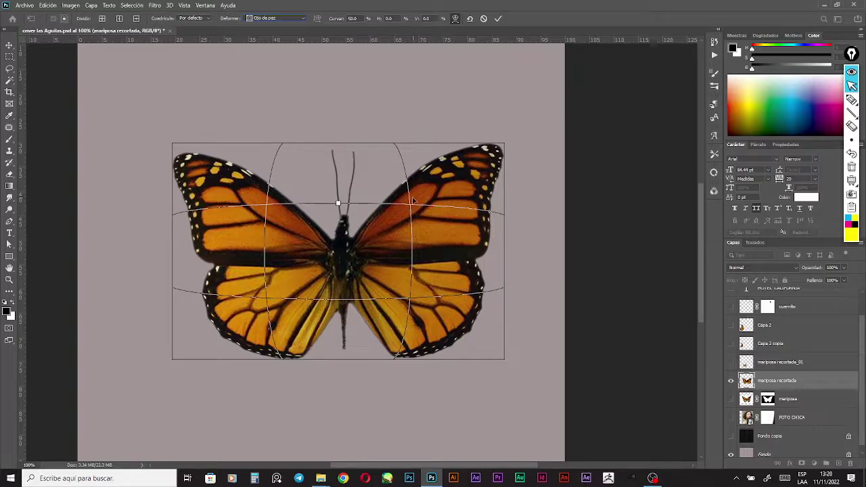
- Apply the Arco inferior warp preset, bend its lower edge upward to about -35%, and cancel the transform
click(284, 18)
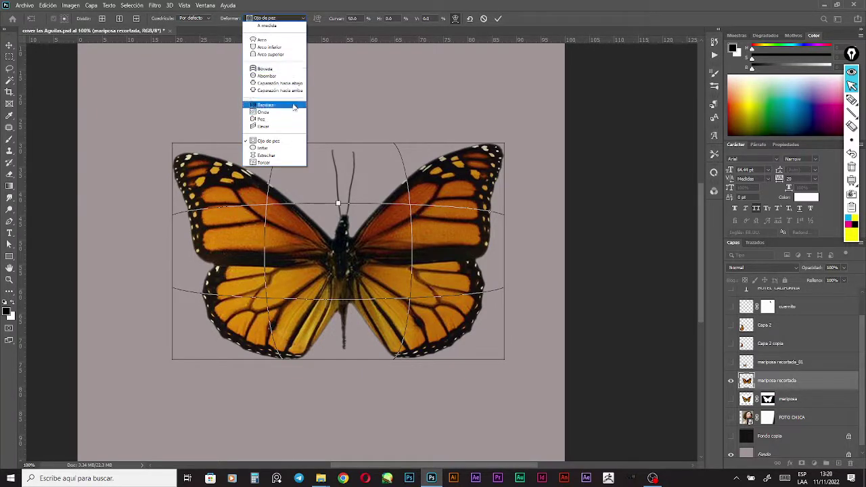
click(283, 48)
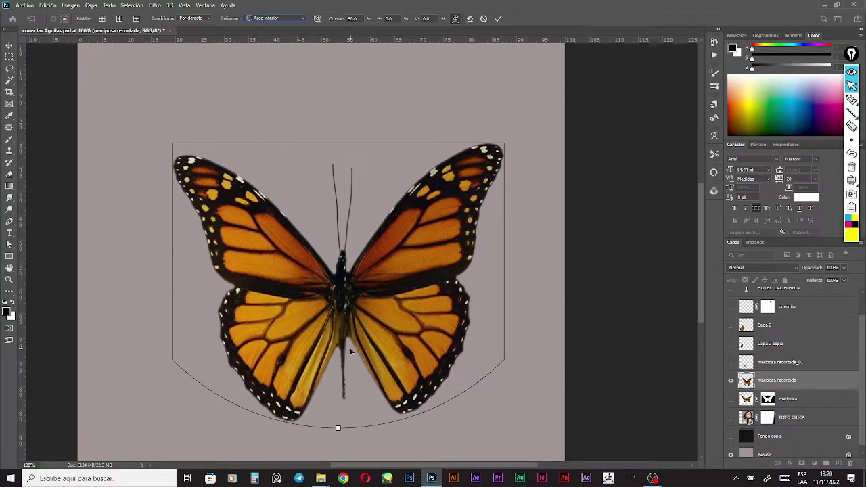
drag(338, 428, 338, 312)
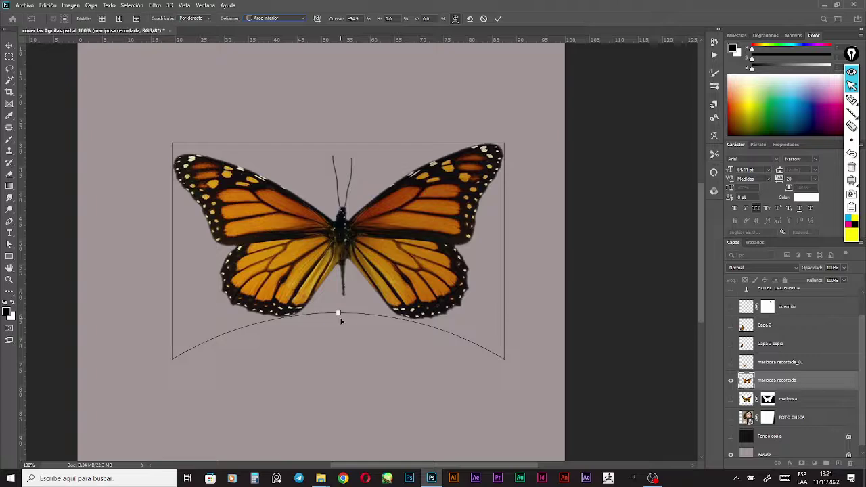
click(482, 19)
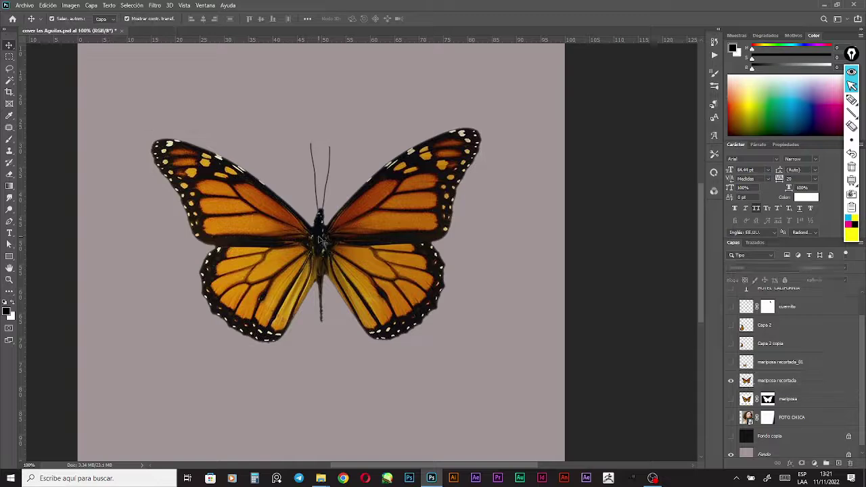
- Start a new Deformar transform on the butterfly with the A medida warp
key(ctrl+t)
right_click(313, 242)
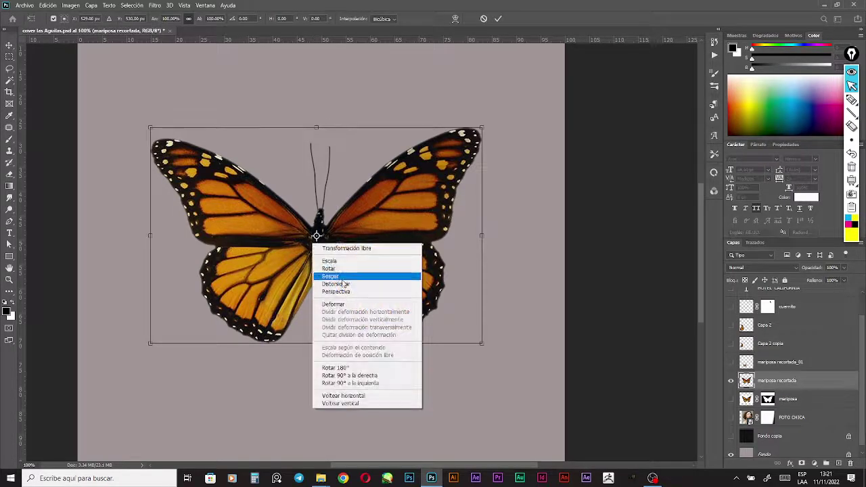
click(363, 305)
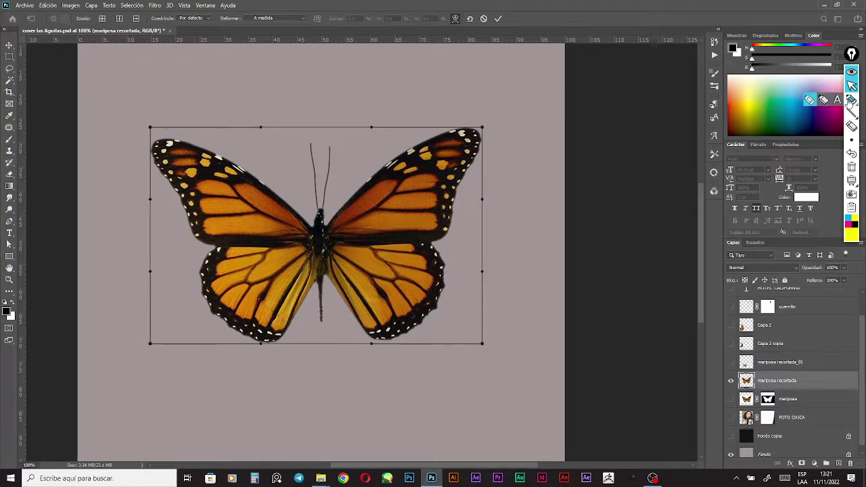
- Mark the warp box's handles and corners along its right half in yellow, and clear the annotations
click(851, 100)
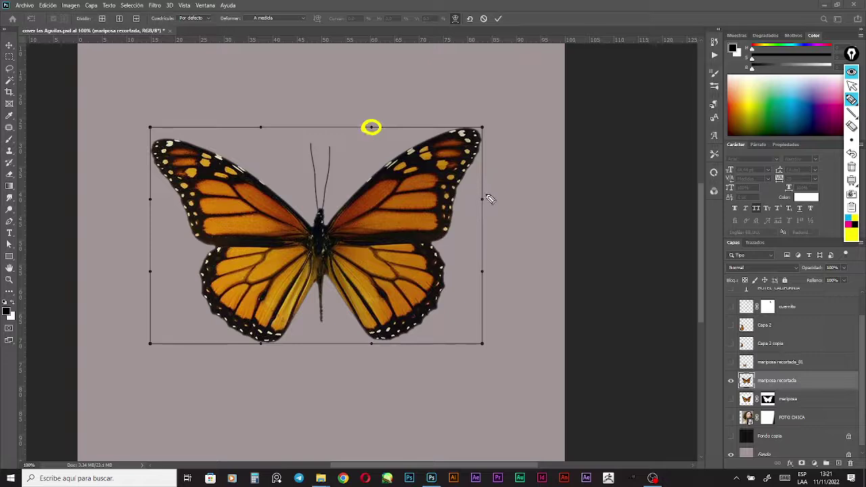
drag(486, 193, 482, 132)
mouse_move(408, 121)
mouse_down()
mouse_move(492, 126)
mouse_move(486, 120)
mouse_up()
drag(486, 260, 481, 258)
mouse_move(378, 339)
mouse_down()
mouse_move(370, 336)
mouse_move(468, 345)
mouse_up()
drag(497, 343, 499, 345)
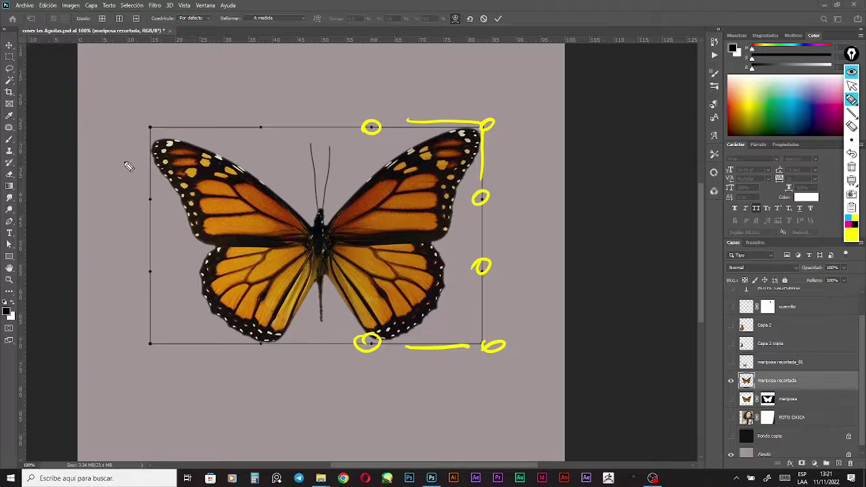
click(852, 85)
click(851, 167)
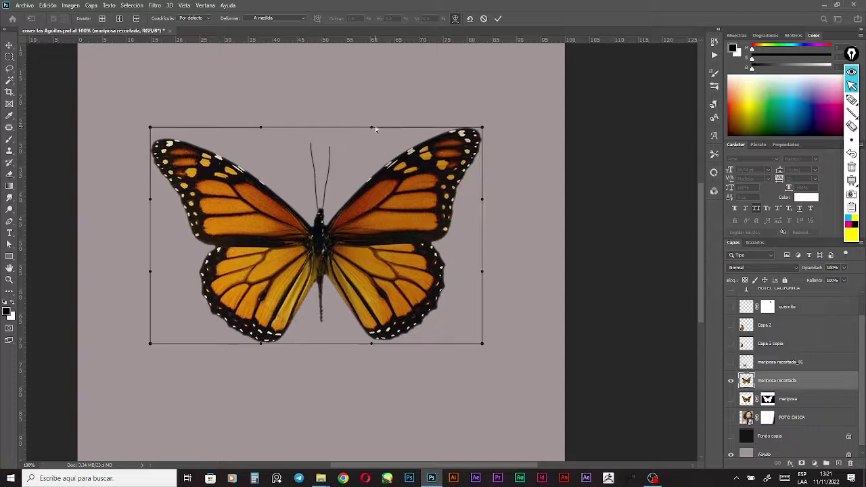
- Bulge the butterfly's custom warp outward along its upper and right edges, and reshape its left edge with both curve handles
drag(370, 128, 324, 59)
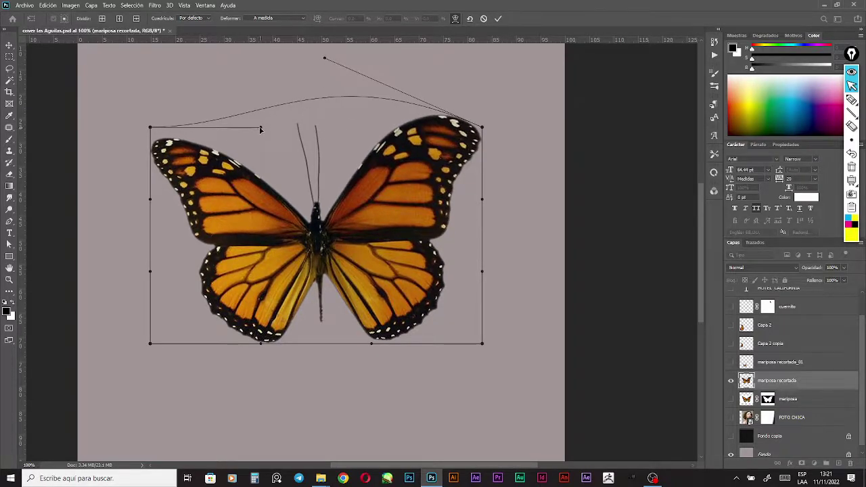
drag(259, 127, 283, 67)
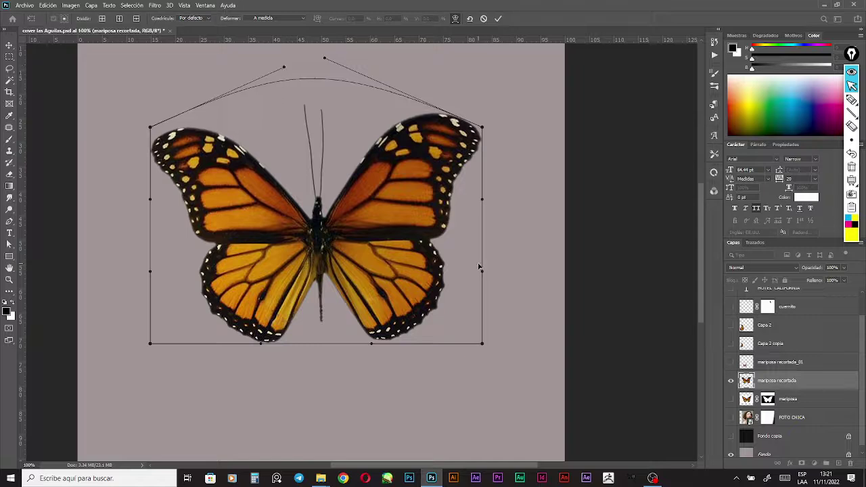
drag(481, 271, 539, 255)
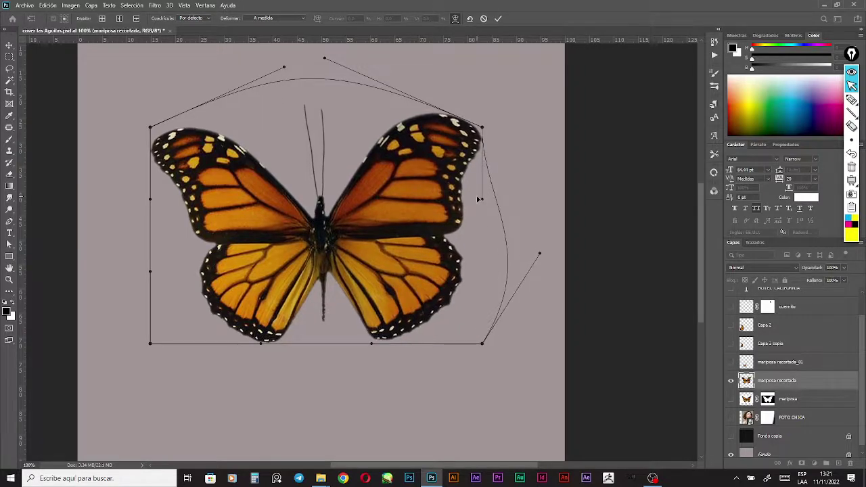
drag(482, 200, 564, 200)
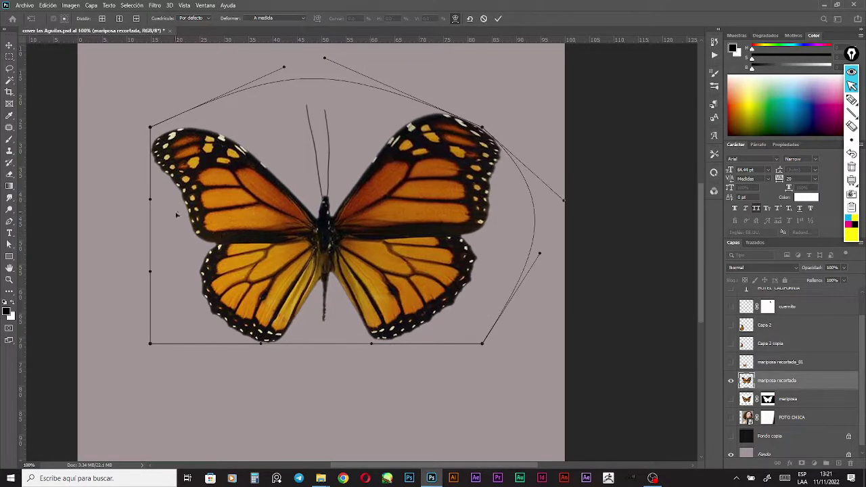
drag(152, 199, 81, 190)
drag(151, 276, 141, 335)
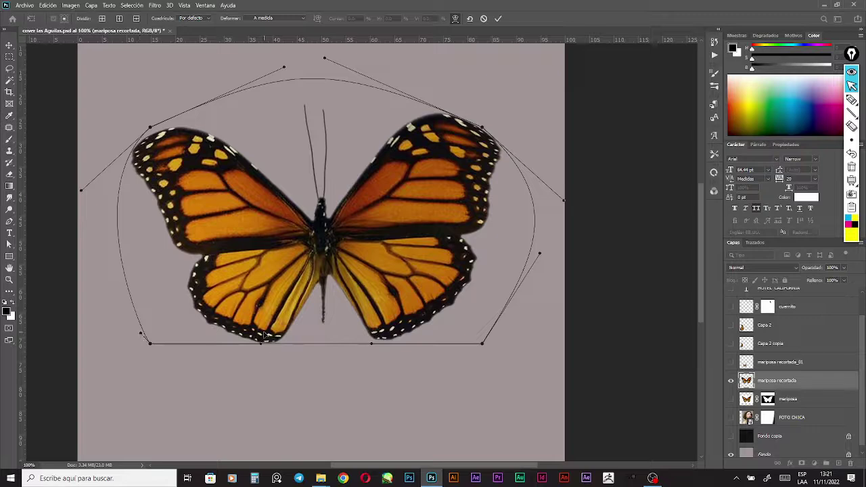
- Bow the warp's lower edge downward, stretch the butterfly's interior upward, and cancel the custom warp
drag(262, 345, 264, 403)
drag(372, 346, 384, 409)
drag(332, 220, 296, 245)
drag(249, 220, 454, 85)
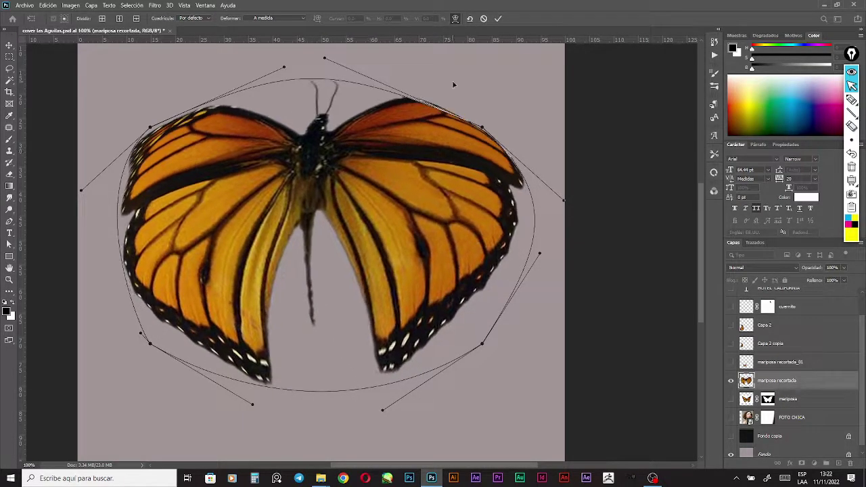
click(483, 19)
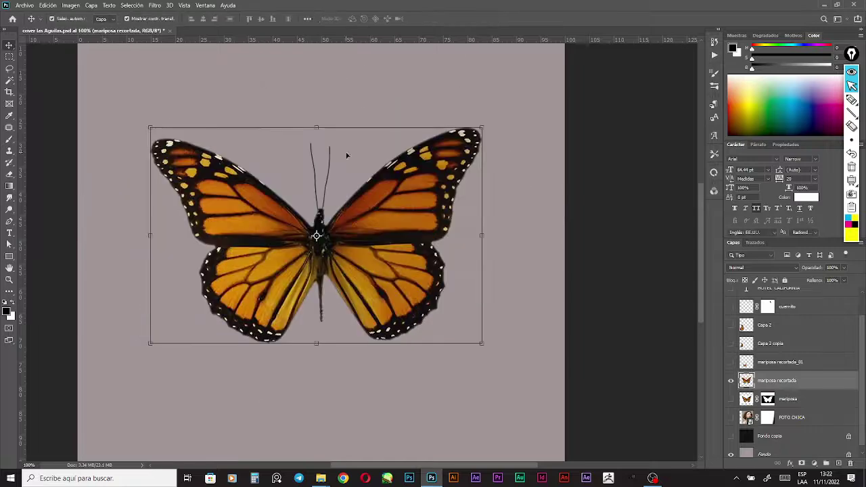
- Start a Distorsionar transform on the butterfly and pull its upper-right, lower-left and lower-right corners inward
click(316, 127)
right_click(317, 221)
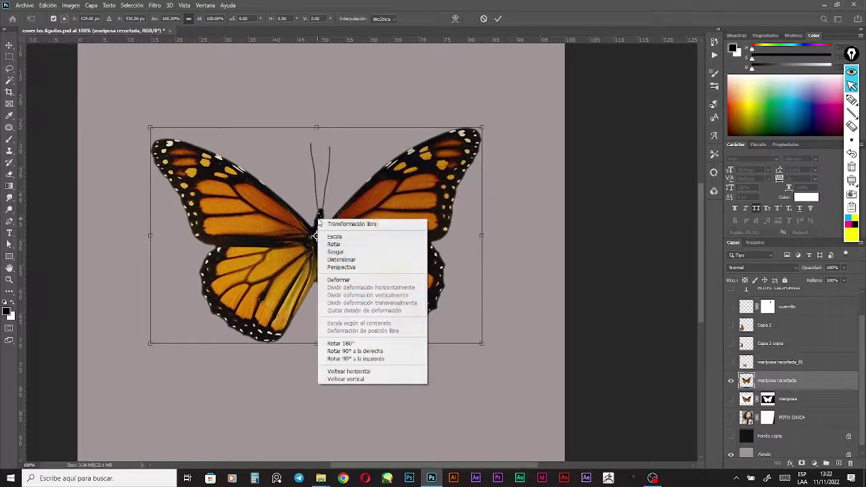
click(359, 260)
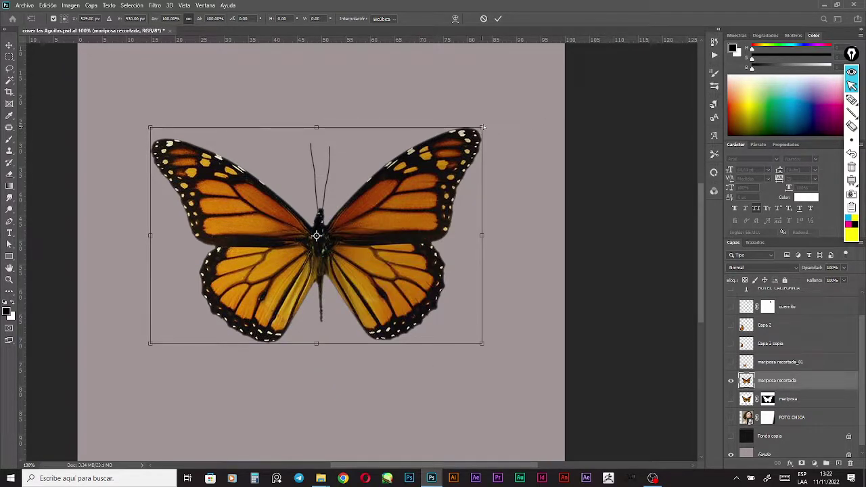
drag(483, 125, 370, 182)
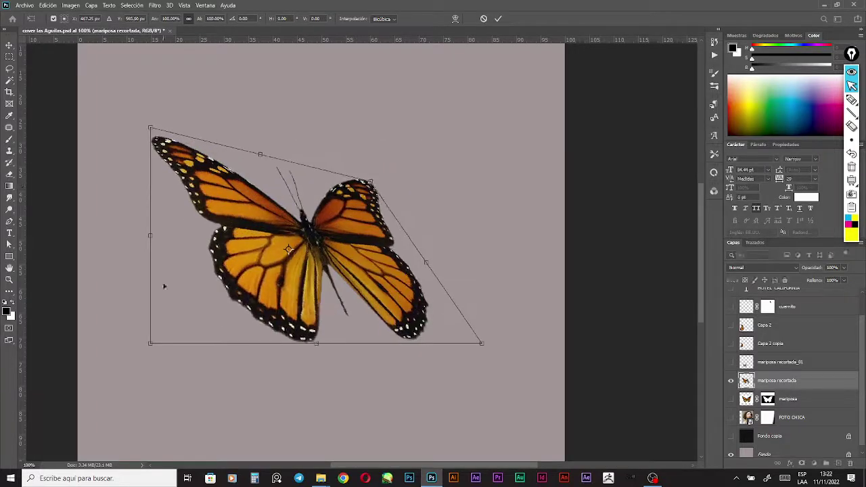
drag(150, 343, 305, 274)
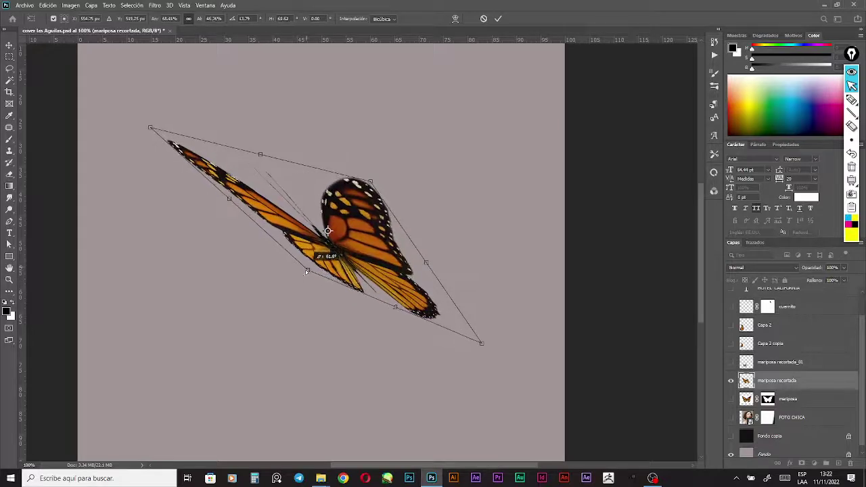
drag(484, 343, 356, 264)
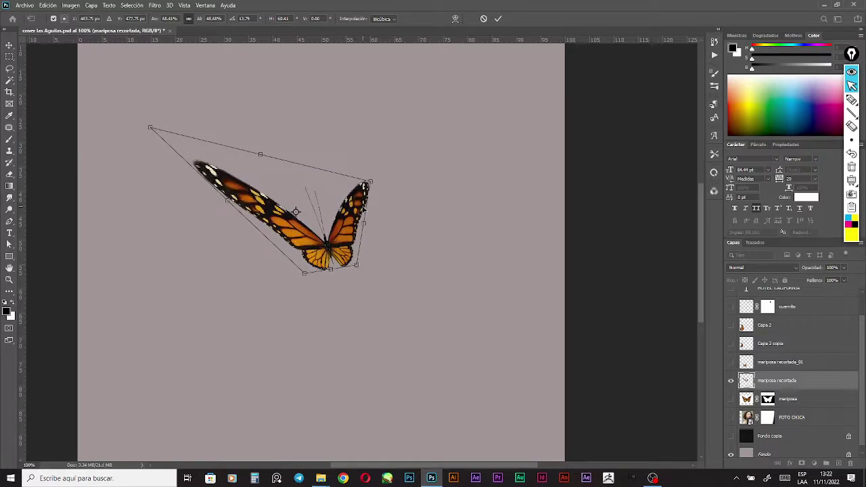
- Undo the three corner distortions and close the butterfly's transform
key(ctrl+z)
key(ctrl+z)
key(ctrl+z)
right_click(308, 203)
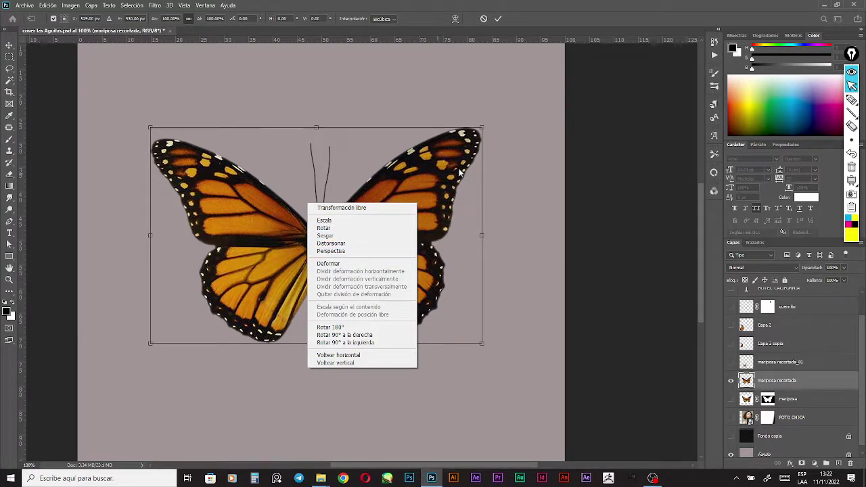
click(488, 159)
key(Return)
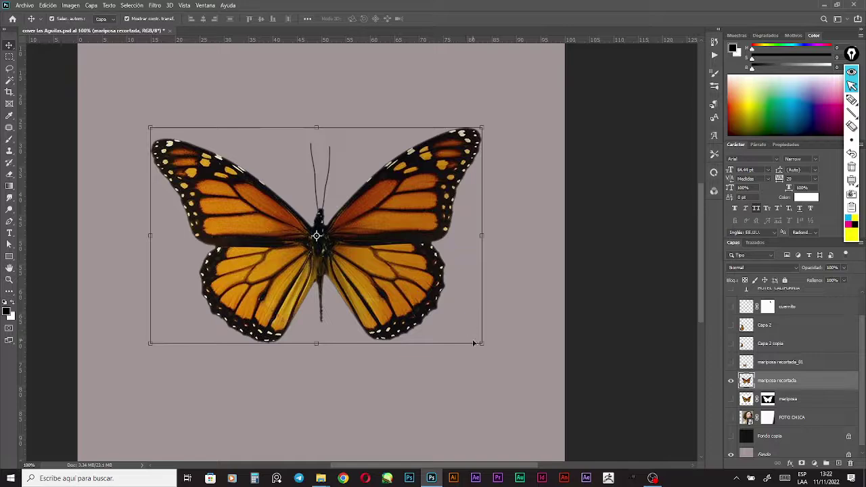
- Freely distort the butterfly straight from its transform controls by pulling the lower-right, upper-right and lower-left corners inward, and cancel the transform
key(ctrl)
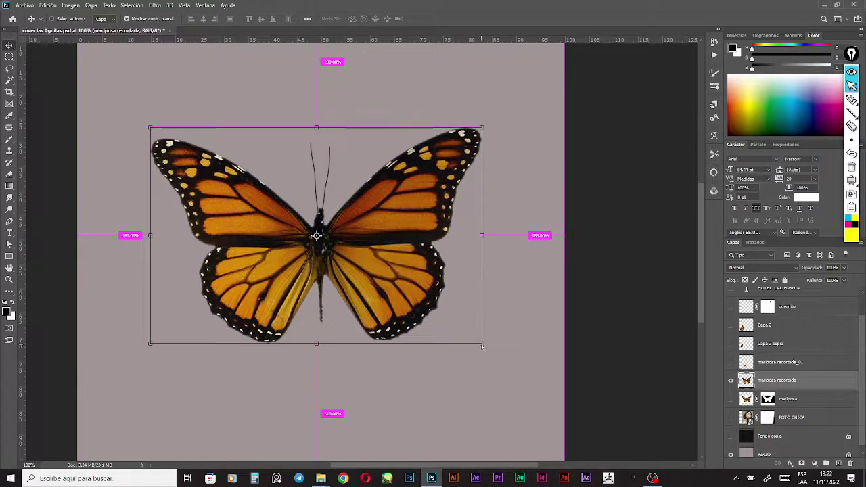
drag(481, 345, 458, 321)
drag(481, 127, 326, 200)
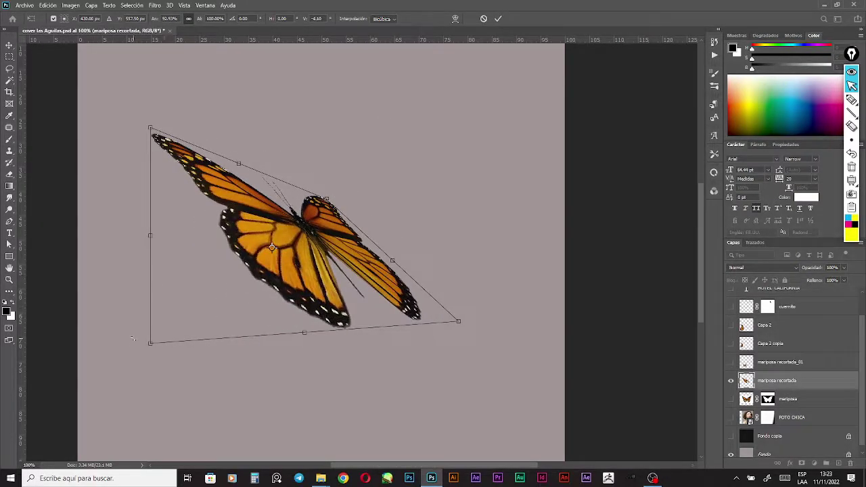
drag(150, 344, 198, 317)
drag(328, 319, 318, 254)
key(Escape)
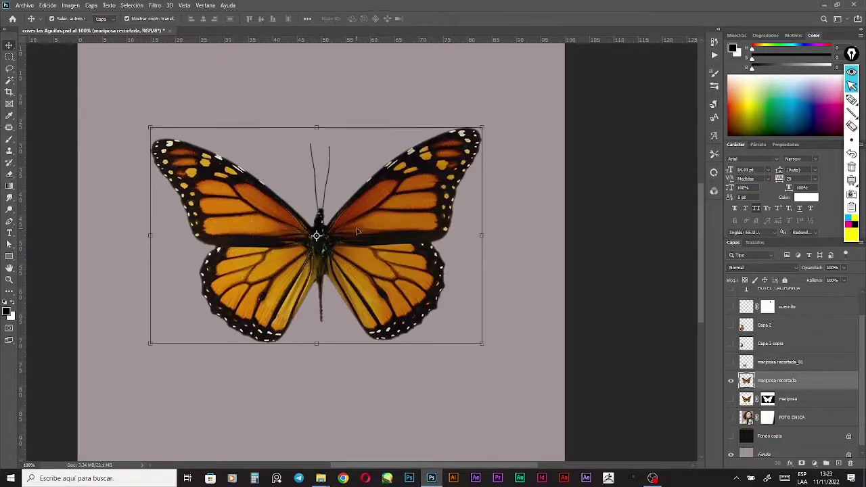
- Flip the butterfly horizontally in a free transform, try shifting it down and to the right, and cancel the transform
key(ctrl+t)
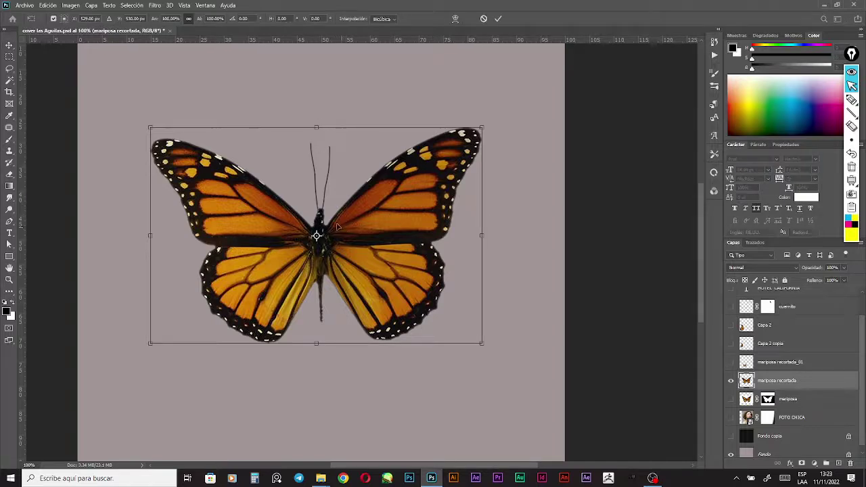
right_click(389, 231)
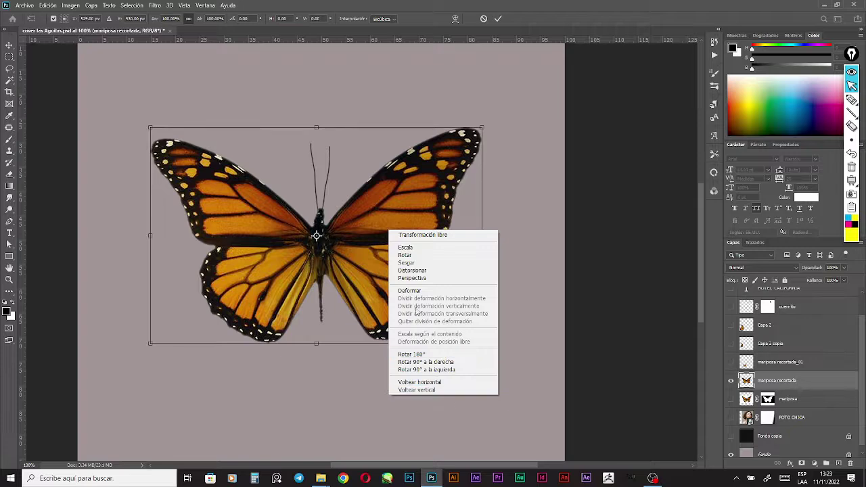
click(441, 385)
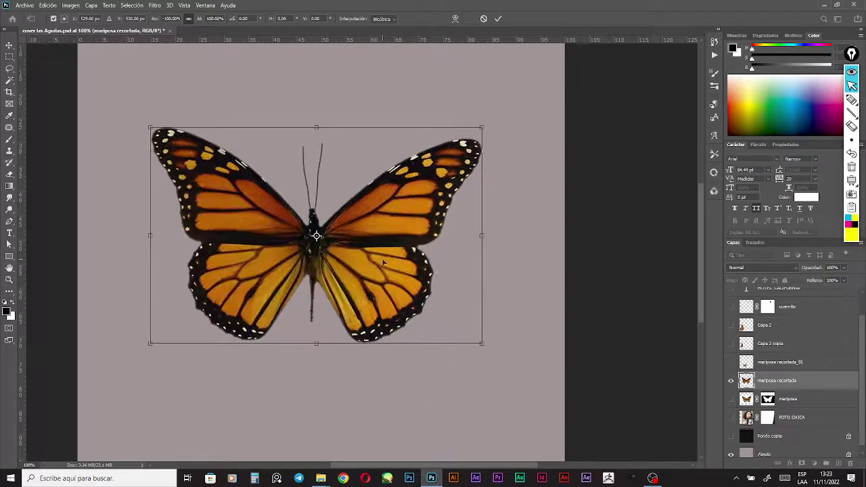
drag(376, 258, 418, 291)
key(Escape)
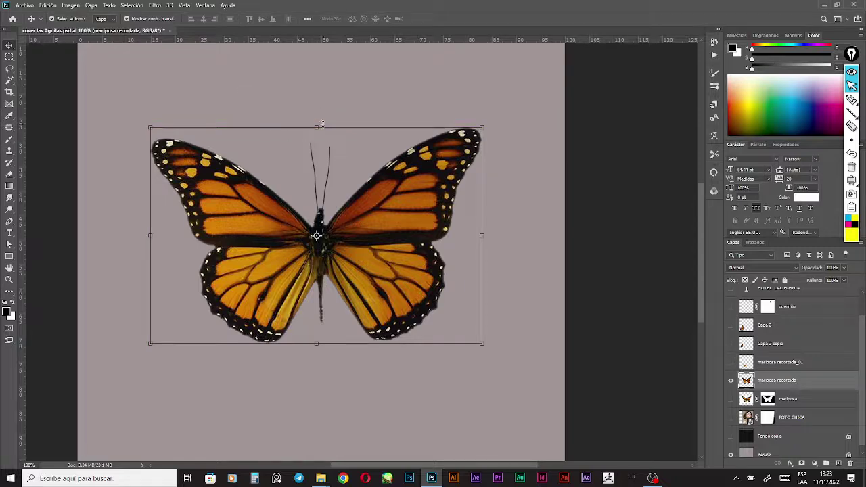
- Examine the Imagen, Archivo and Edición commands, including the Transformar options down to Voltear horizontal, and close them
click(70, 6)
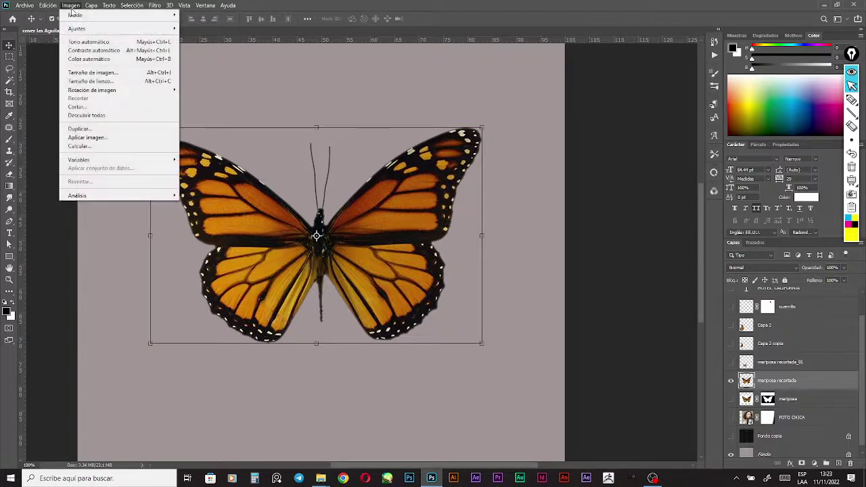
mouse_move(104, 90)
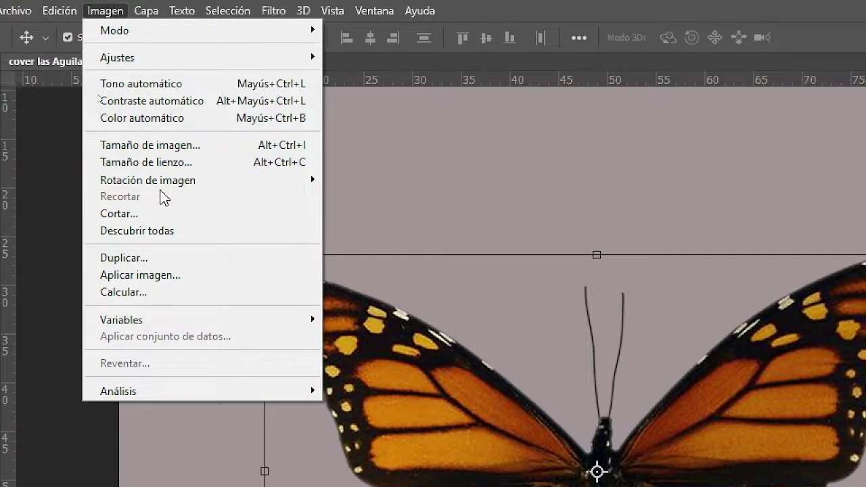
mouse_move(177, 187)
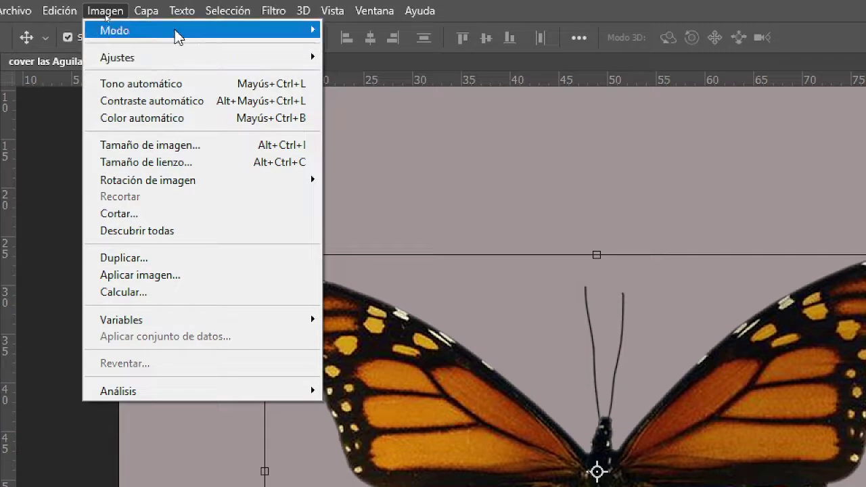
mouse_move(175, 41)
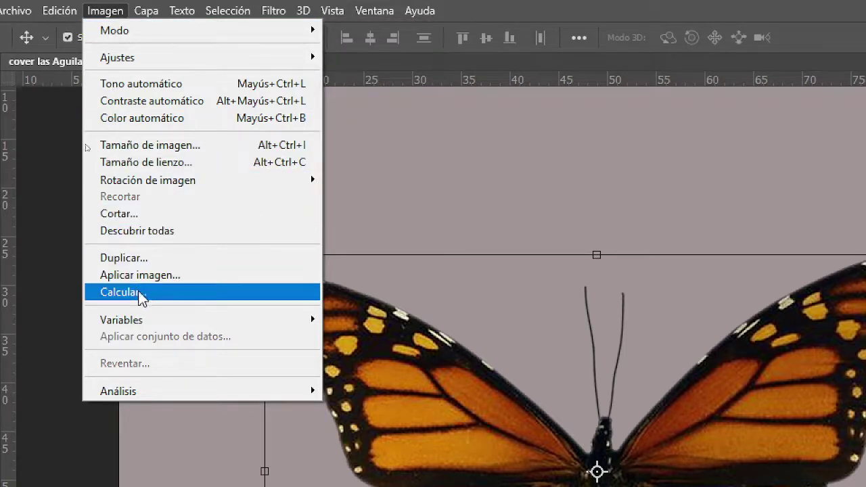
mouse_move(76, 10)
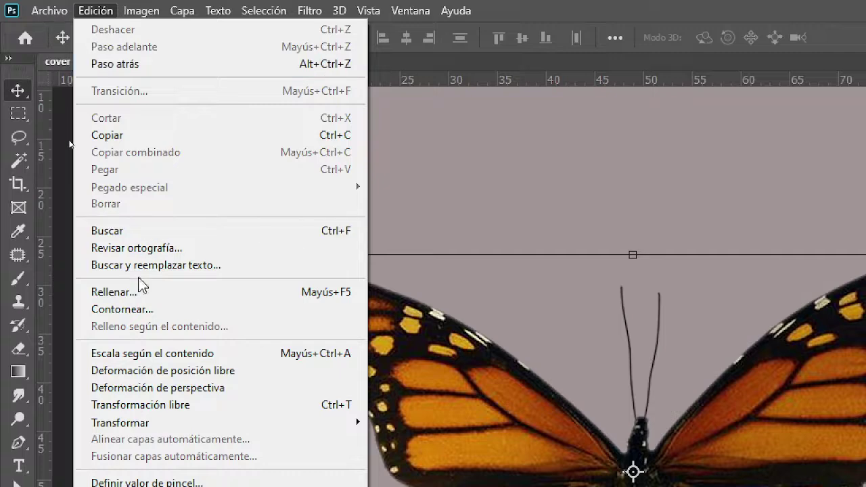
mouse_move(176, 10)
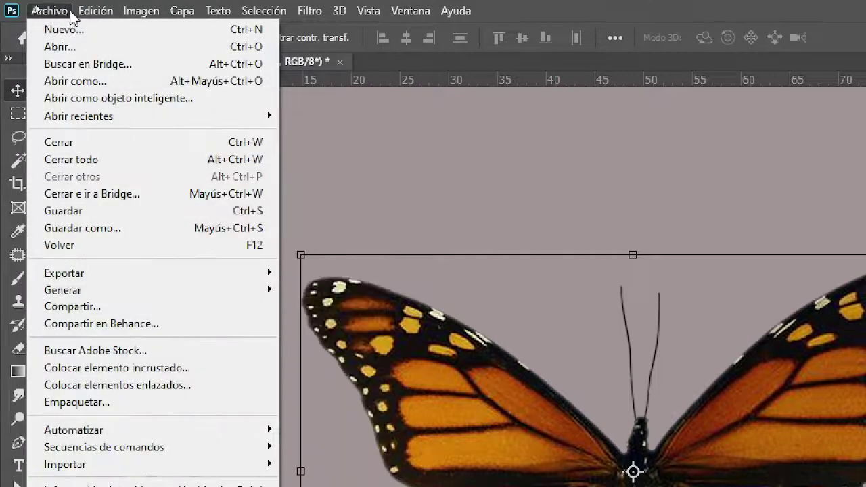
mouse_move(87, 11)
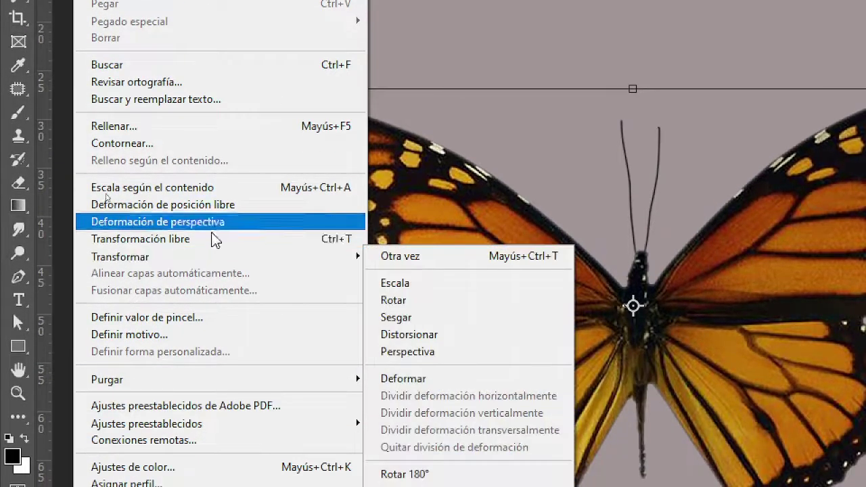
mouse_move(211, 258)
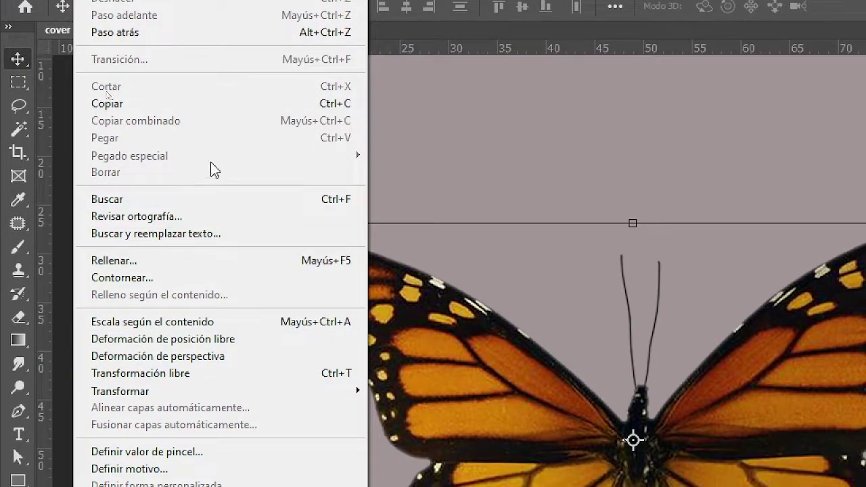
mouse_move(230, 392)
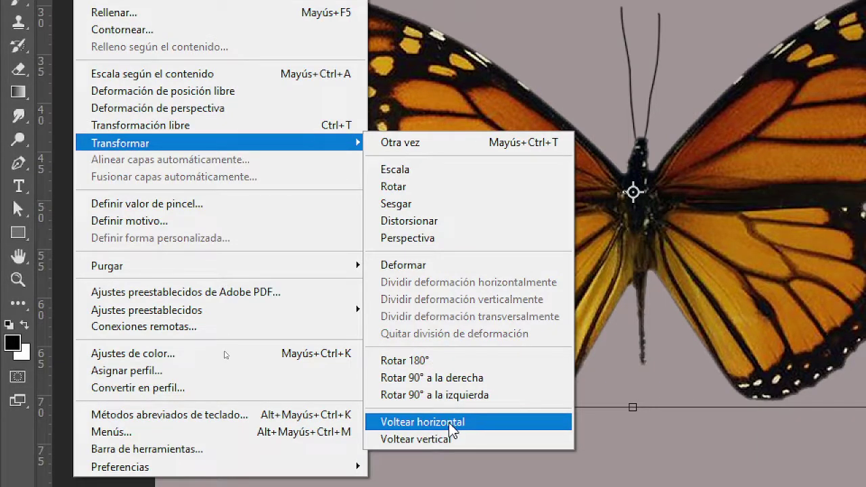
click(422, 422)
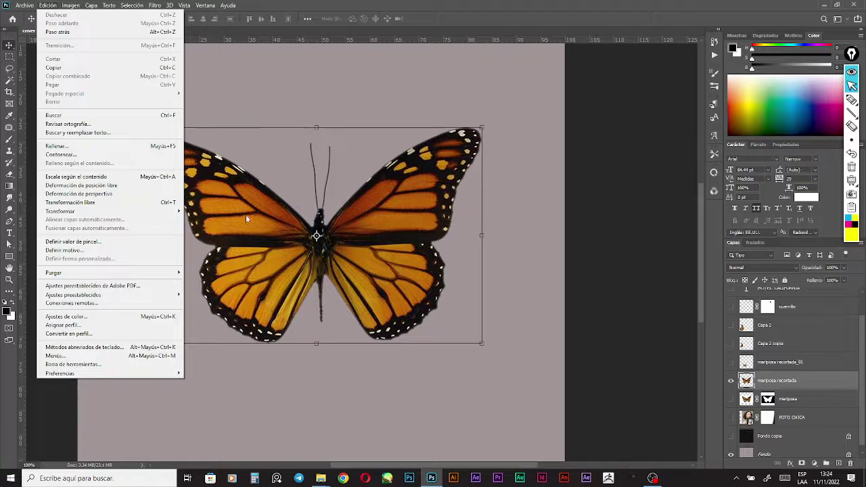
click(601, 161)
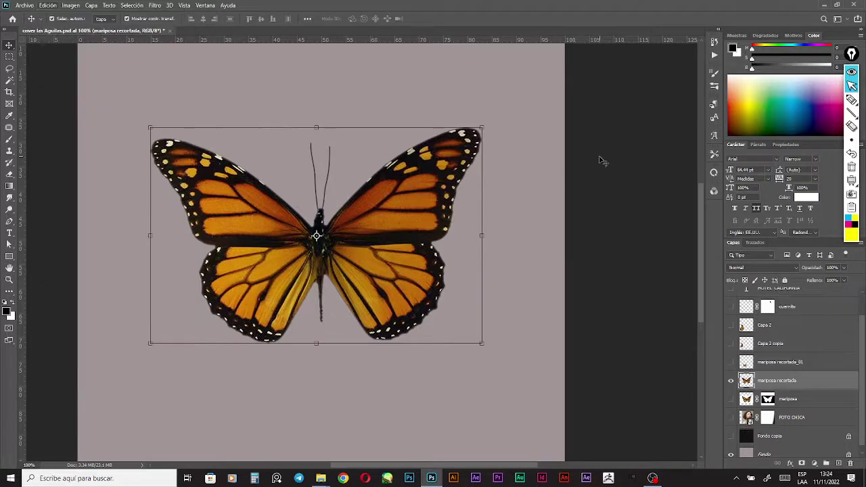
- Move the butterfly slightly down and to the right in two small shifts
click(650, 167)
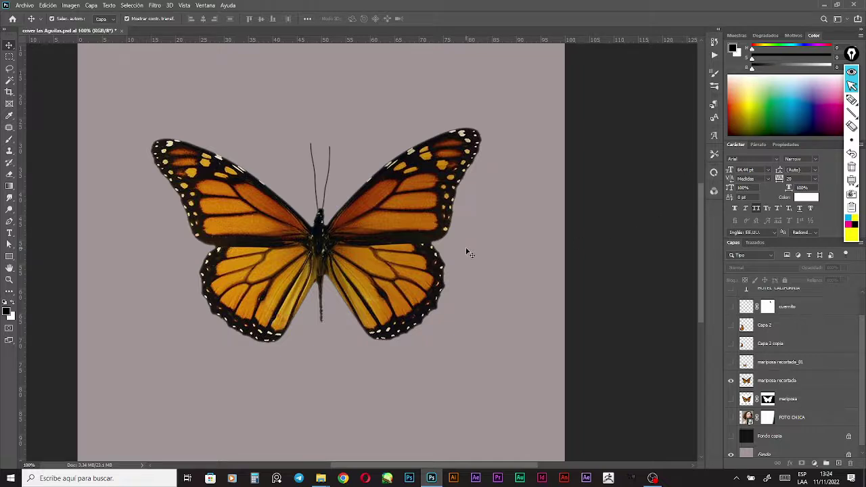
drag(383, 251, 399, 255)
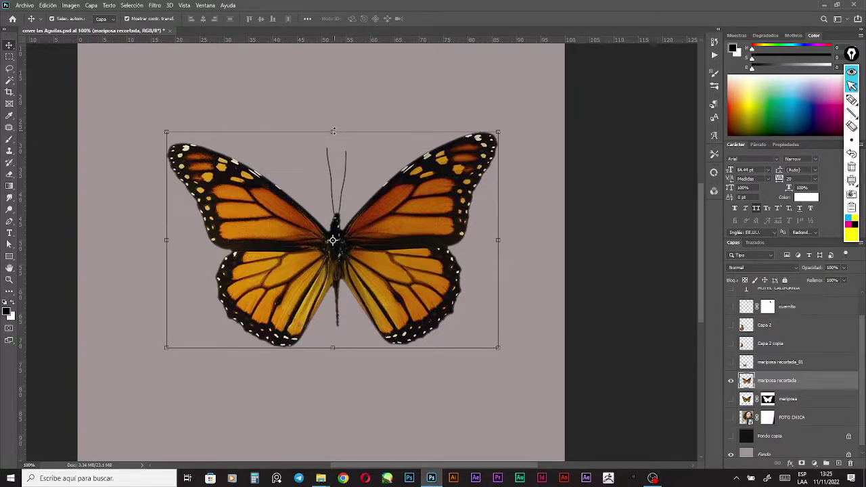
click(54, 6)
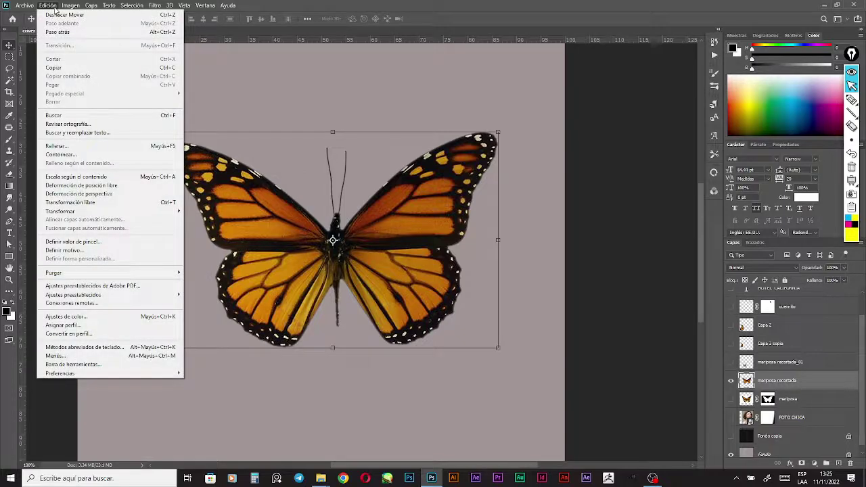
click(56, 8)
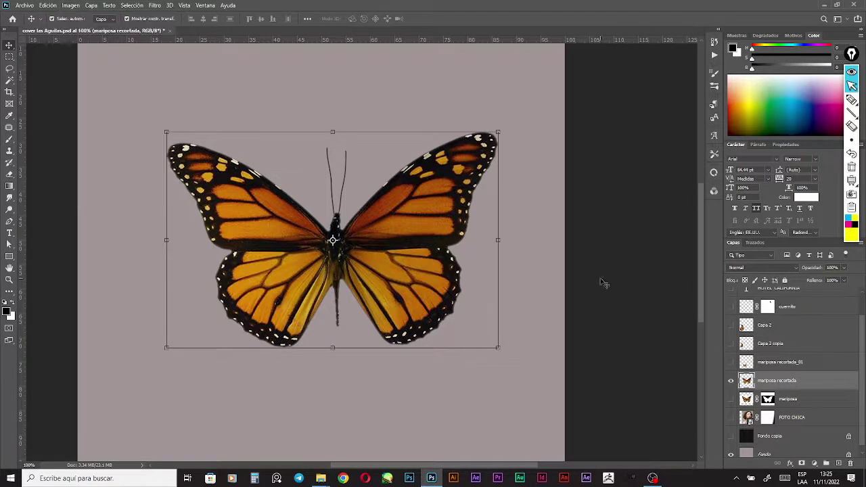
drag(294, 234, 307, 246)
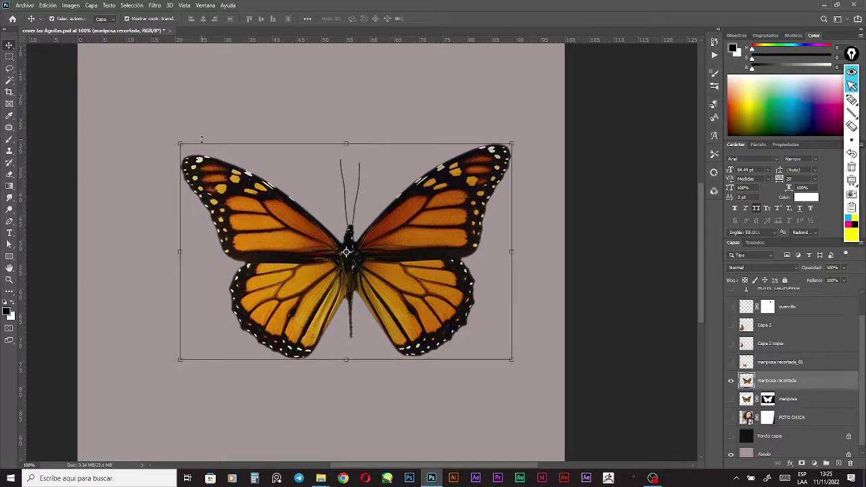
- Start Deformación de posición libre on the butterfly layer and pin the mesh on the left upper wing
key(ctrl)
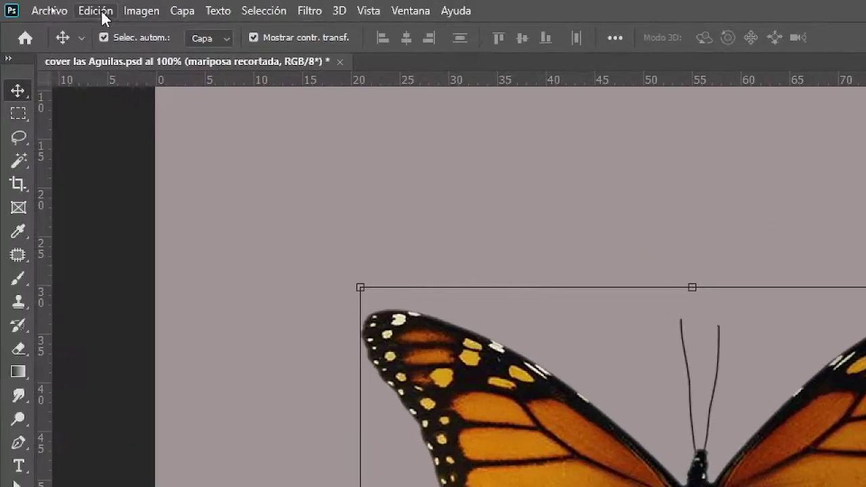
click(102, 12)
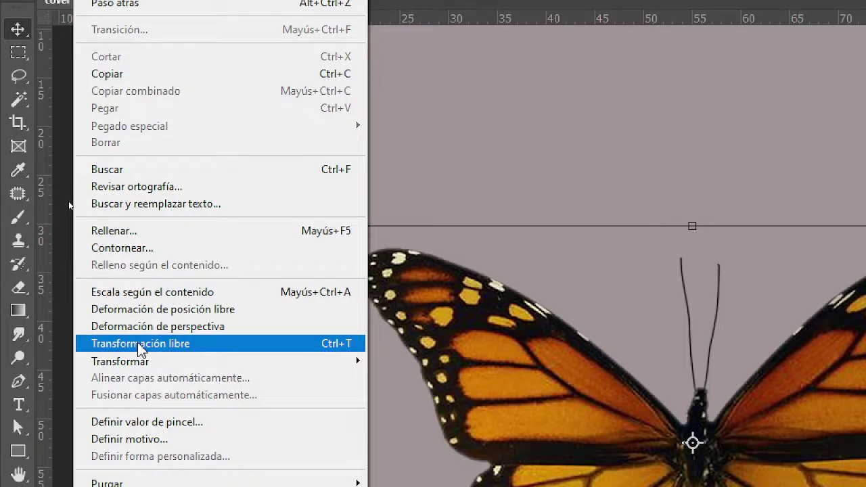
click(169, 312)
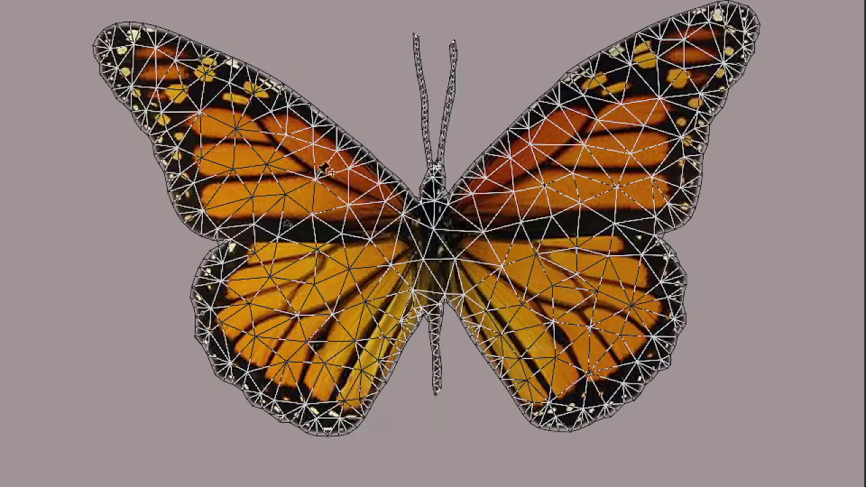
click(254, 202)
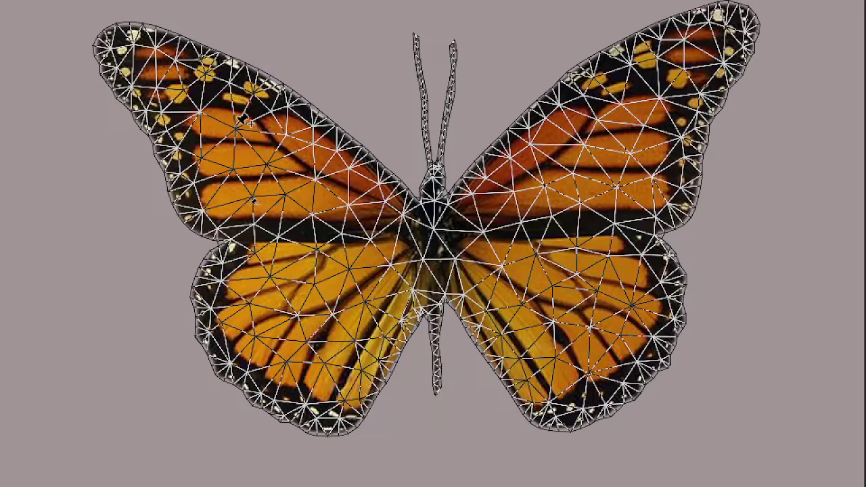
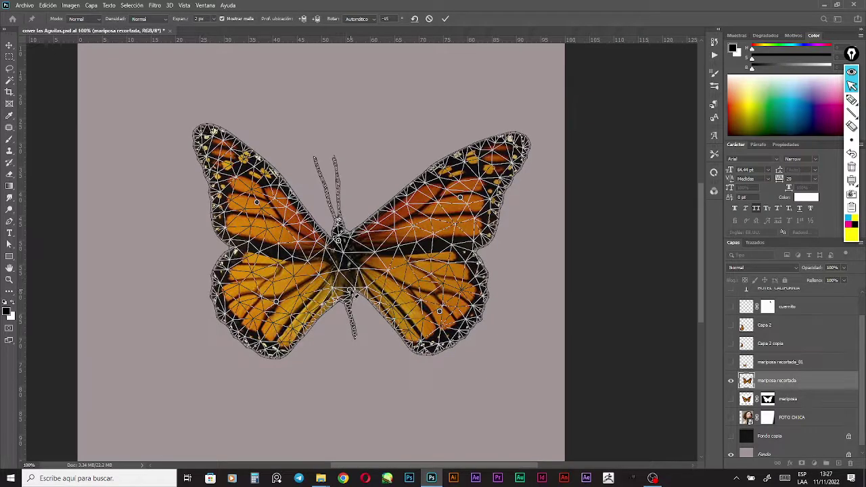
- Bend the butterfly's tail to the left, pin the body mesh from the head down to the tail, and shift the antennae slightly right
drag(351, 292, 336, 297)
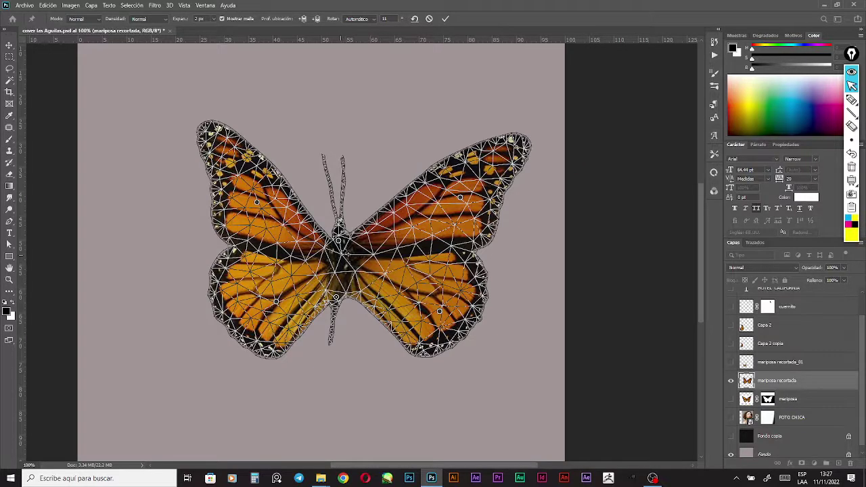
click(340, 274)
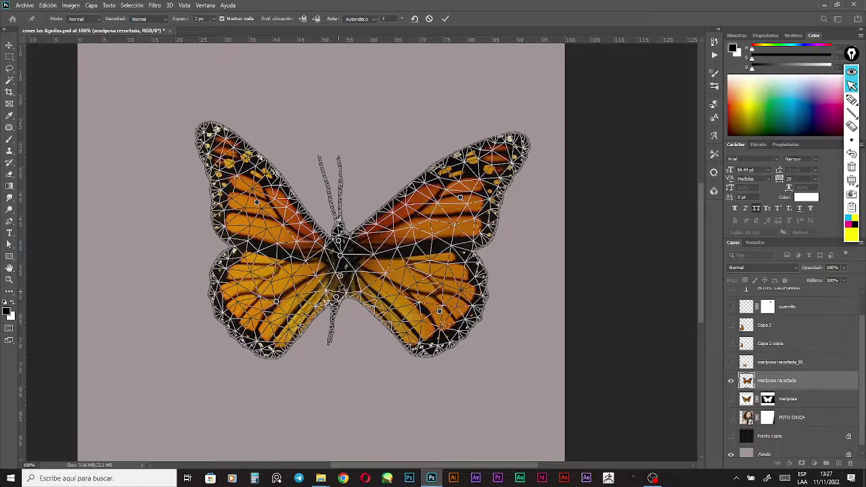
click(338, 288)
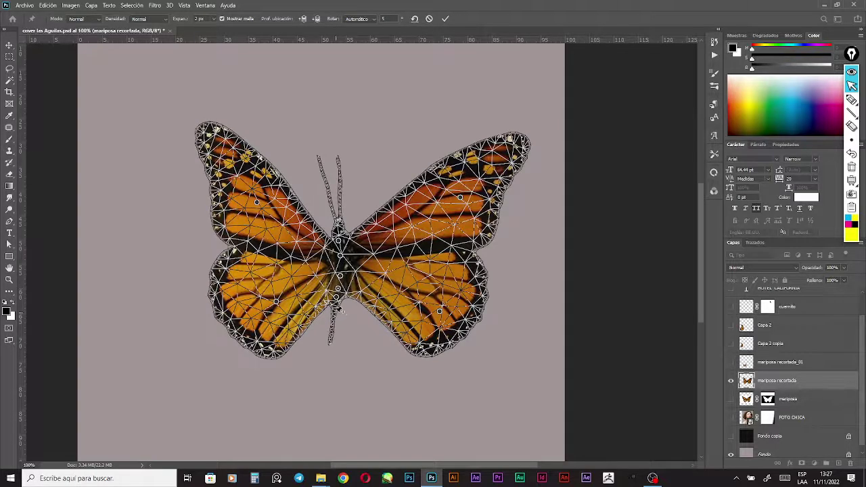
click(337, 311)
drag(338, 165, 348, 163)
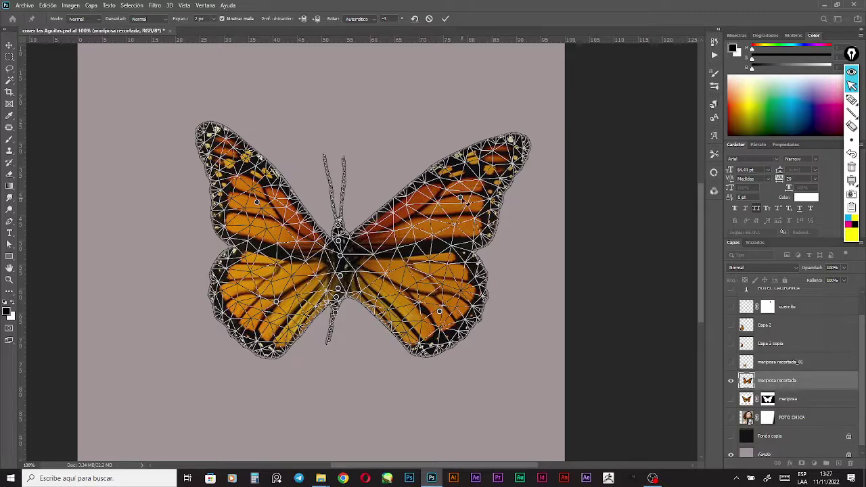
- Pull both upper wings down and both lower wings to the left by their pins, and apply the deformation
drag(464, 201, 454, 215)
drag(457, 177, 489, 246)
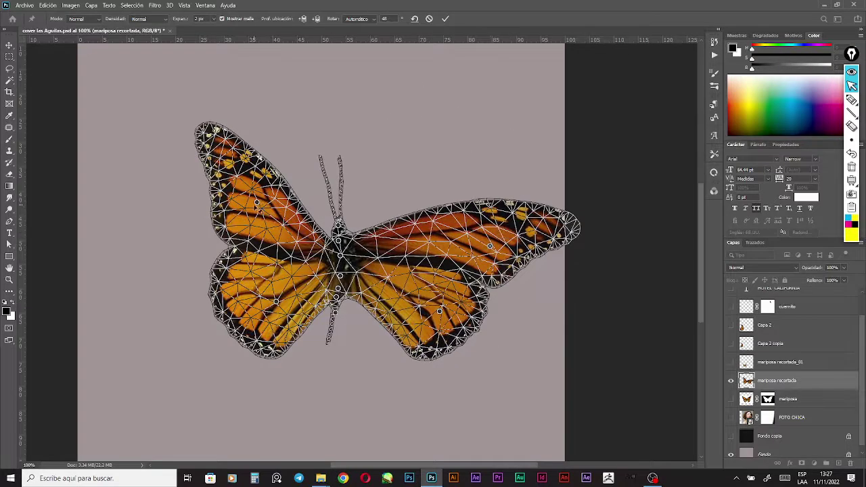
drag(257, 203, 240, 233)
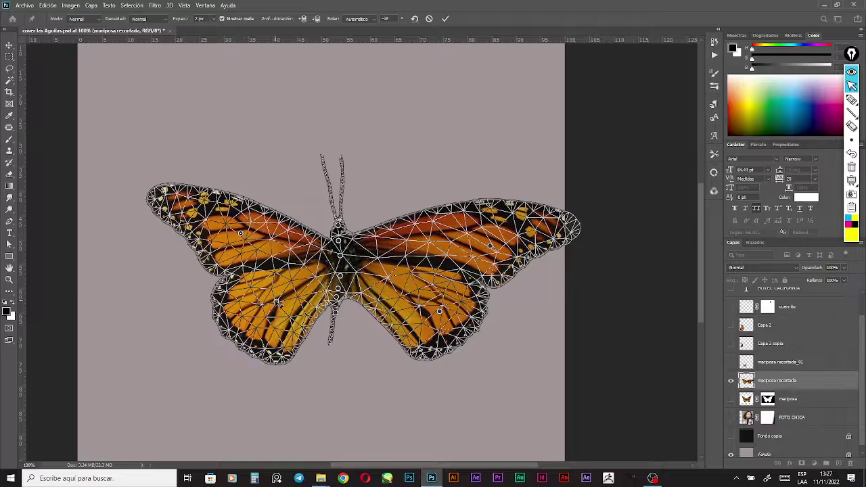
mouse_move(276, 301)
mouse_down()
mouse_move(266, 278)
mouse_move(265, 304)
mouse_up()
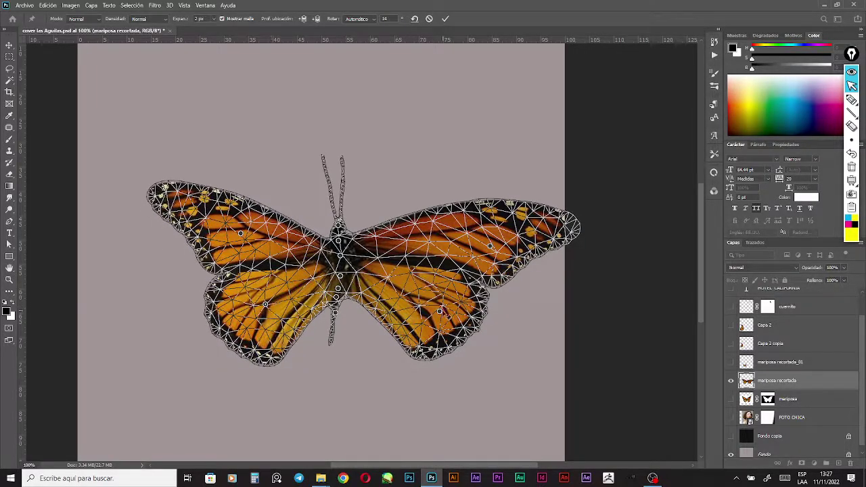
drag(439, 312, 423, 320)
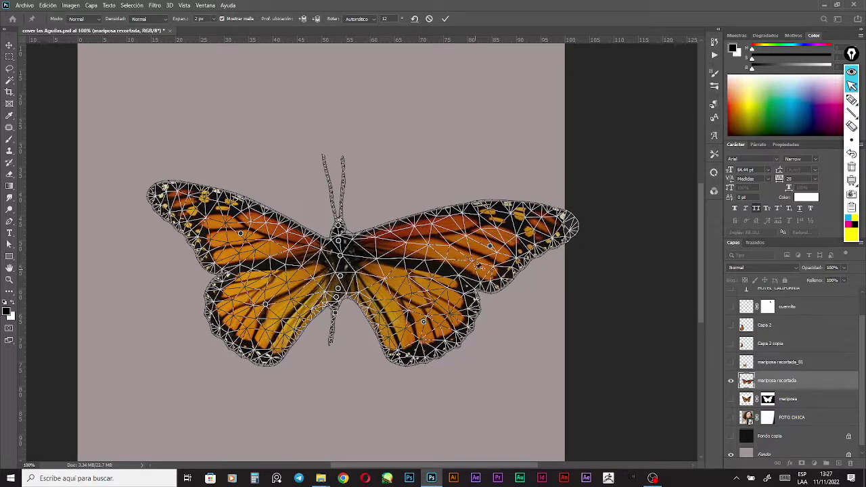
drag(491, 248, 443, 234)
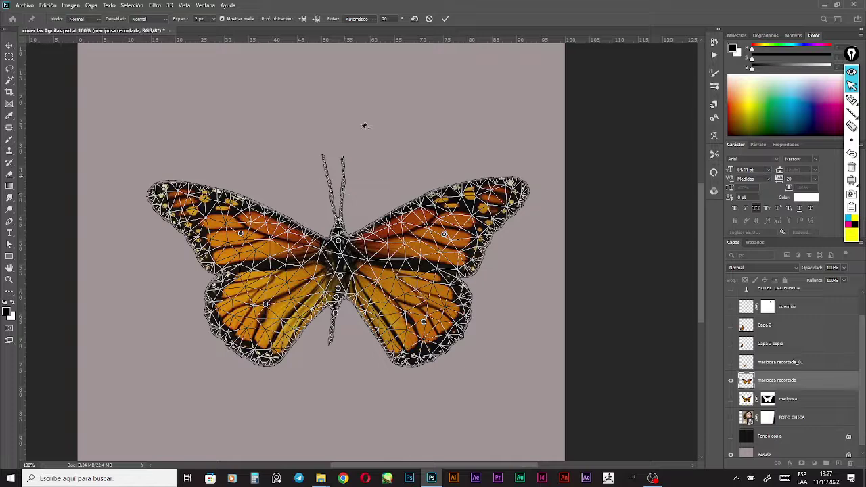
click(446, 20)
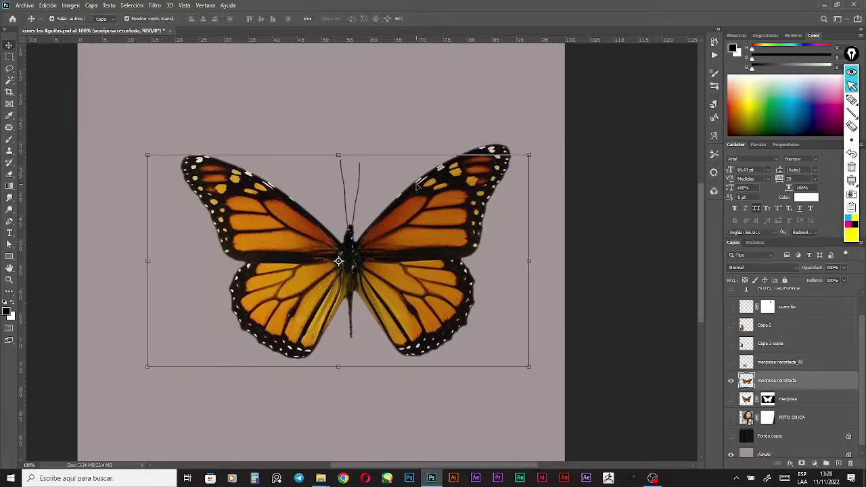
- Deselect the butterfly to check its warped shape, reselect it and undo the free-position deformation
click(558, 357)
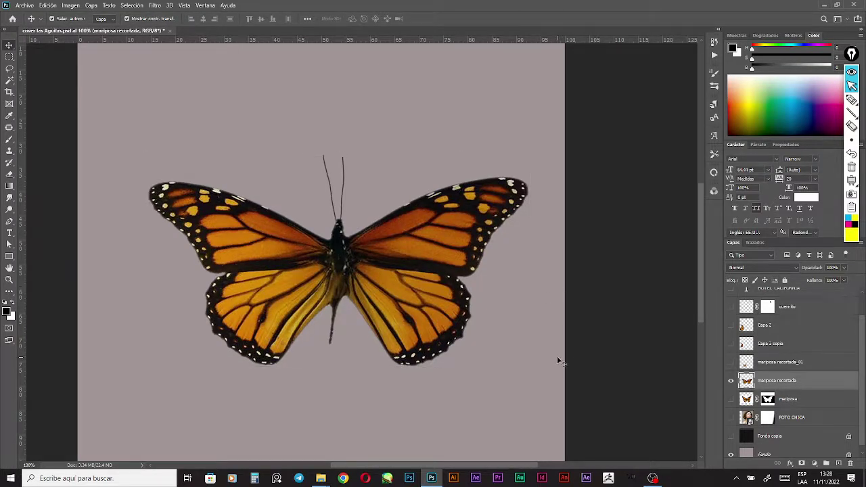
click(432, 297)
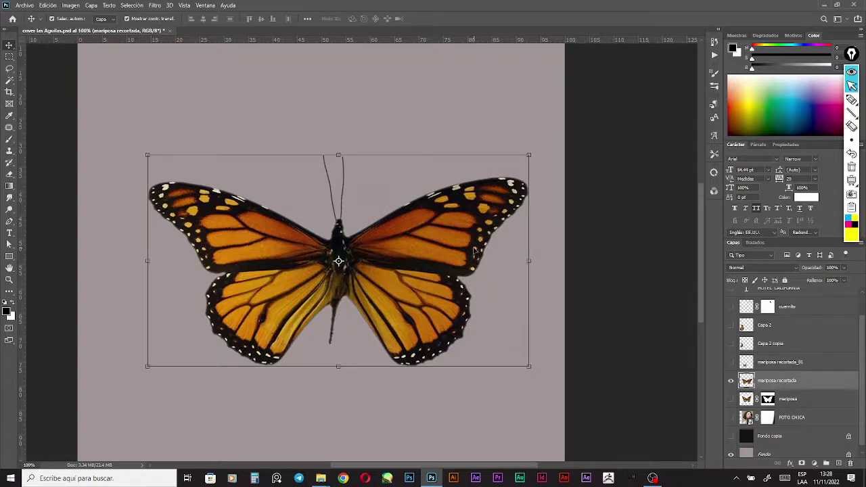
key(ctrl)
key(ctrl+z)
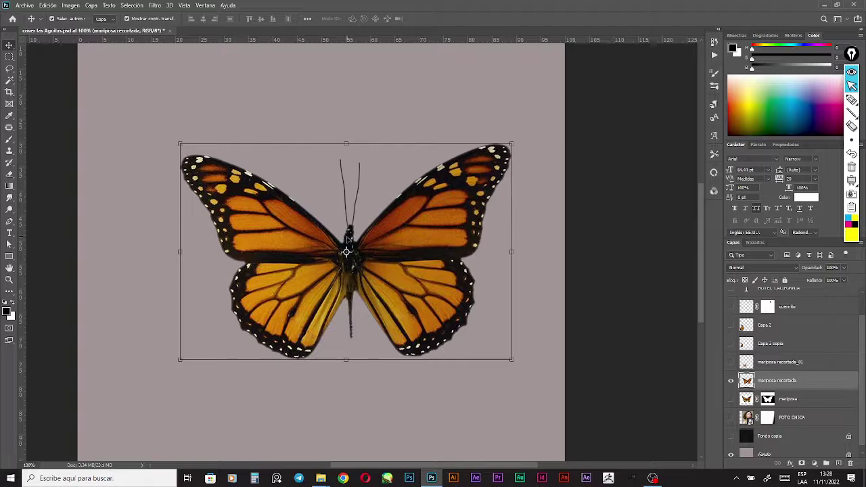
- Nudge the butterfly slightly to the left, start Deformación de perspectiva on it and dismiss the introductory tip
drag(318, 248, 312, 248)
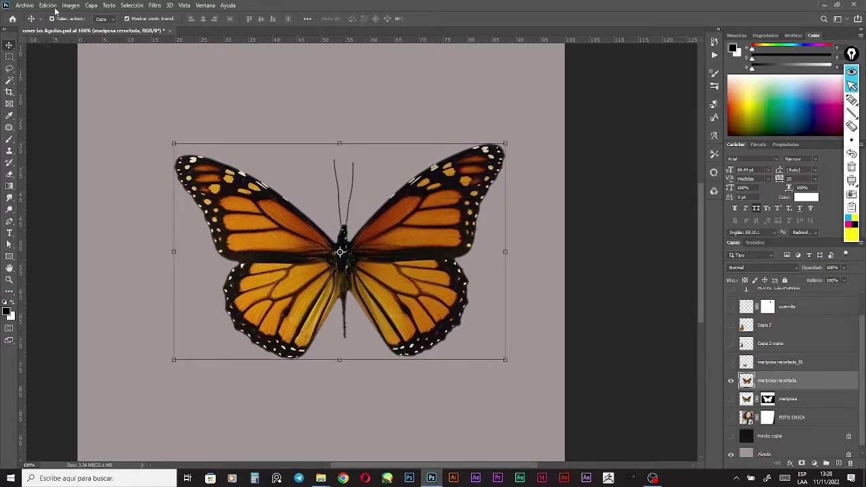
click(49, 6)
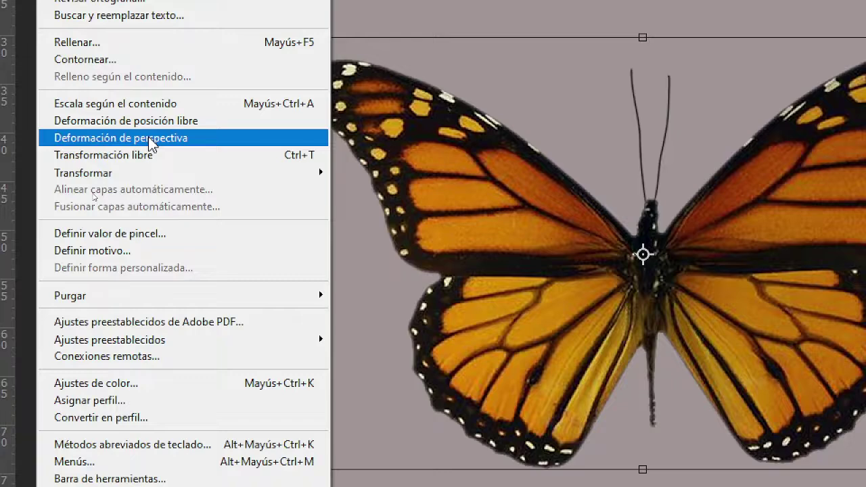
click(148, 138)
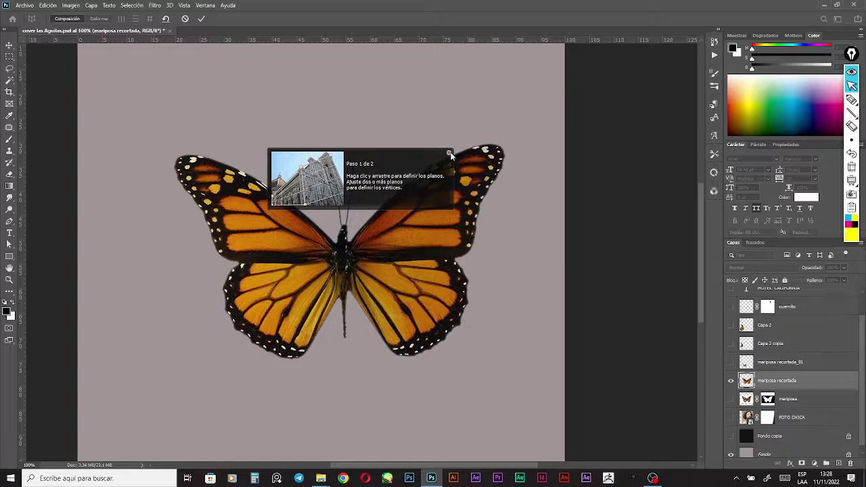
click(449, 154)
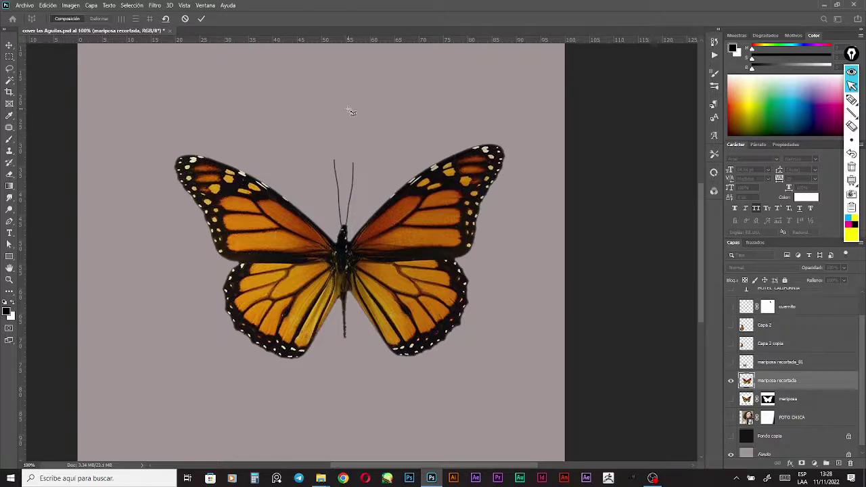
- Draw two adjoining perspective planes, one over each half of the butterfly, and level the left plane's upper edge with the right one
drag(342, 98, 524, 390)
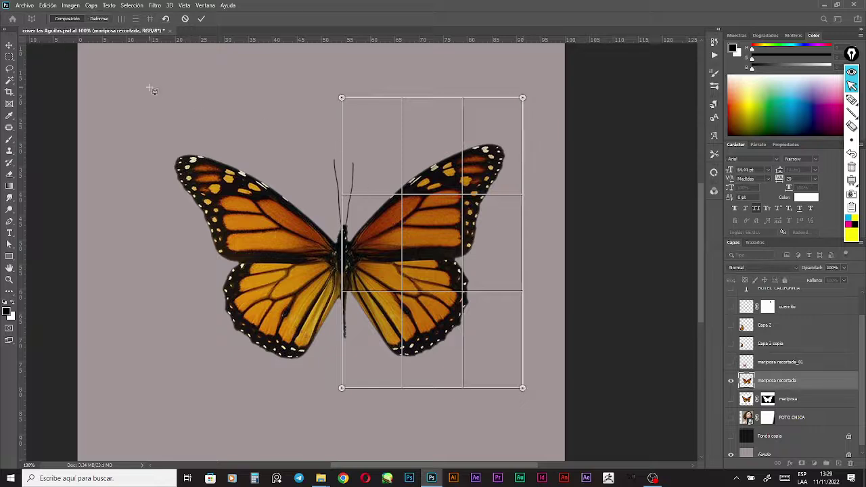
drag(152, 86, 343, 390)
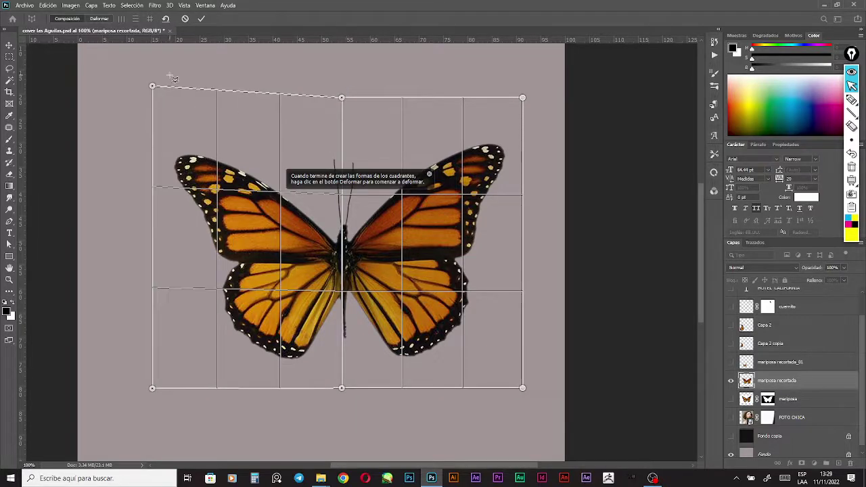
mouse_move(153, 87)
mouse_down()
mouse_move(157, 203)
mouse_move(155, 100)
mouse_up()
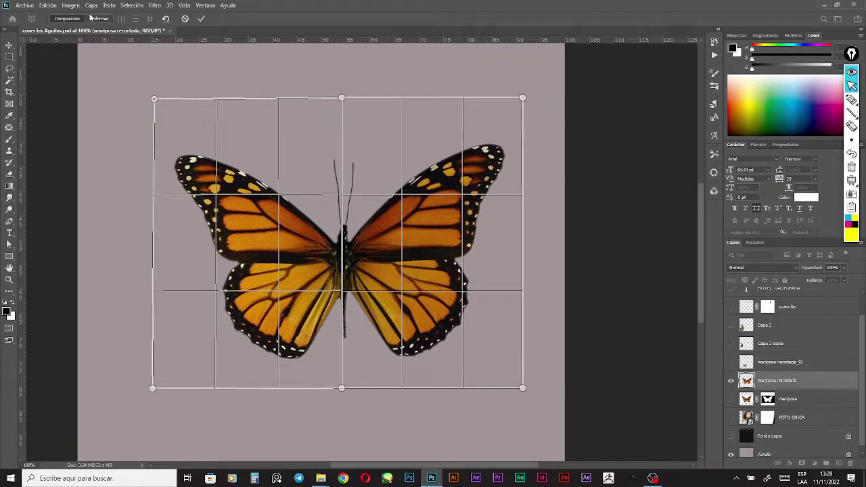
- Mark the Composición and Deformar modes and the neighbouring options with yellow circles and arrows, and clear the annotations
click(851, 99)
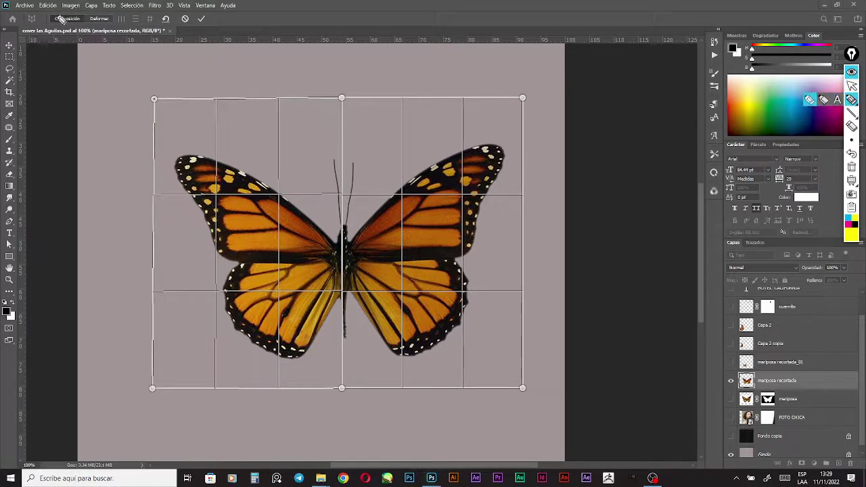
drag(62, 17, 49, 30)
mouse_move(119, 9)
mouse_down()
mouse_move(115, 38)
mouse_move(102, 31)
mouse_move(139, 107)
mouse_up()
drag(107, 63, 128, 62)
drag(71, 66, 119, 196)
drag(63, 83, 88, 87)
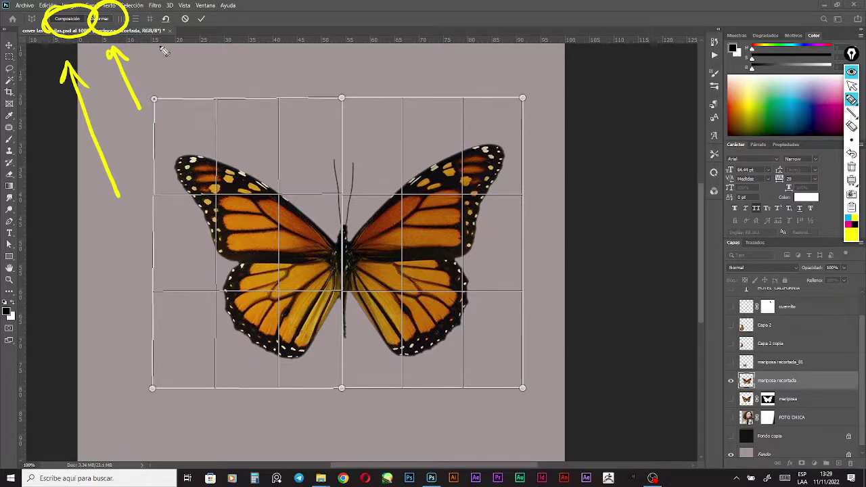
mouse_move(183, 88)
mouse_down()
mouse_move(143, 41)
mouse_move(160, 45)
mouse_up()
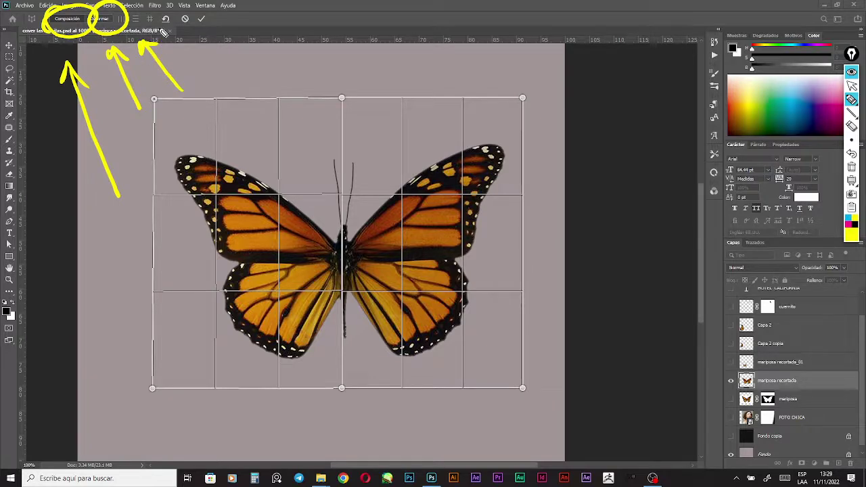
click(851, 85)
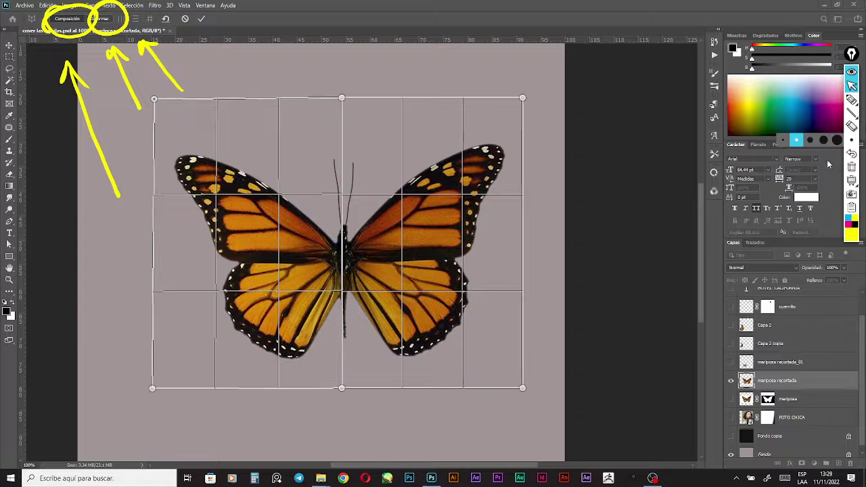
click(851, 169)
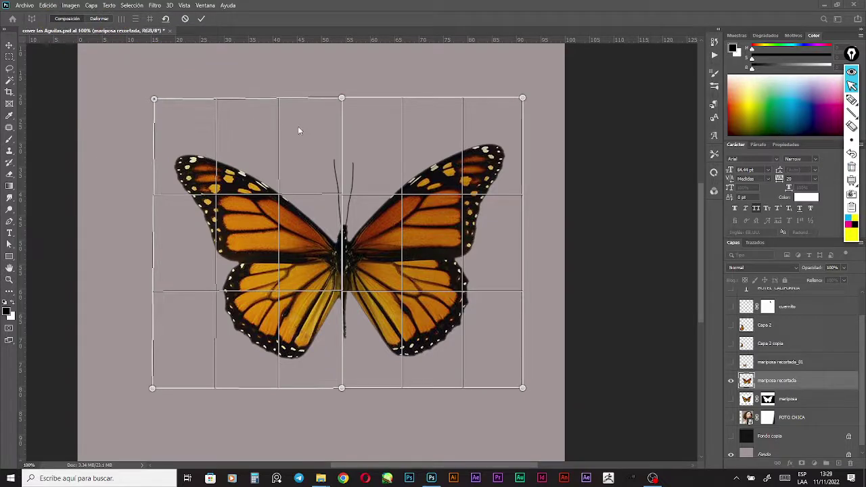
- Switch the perspective planes to Deformar mode and pull the four outer corners inward around the butterfly
click(100, 18)
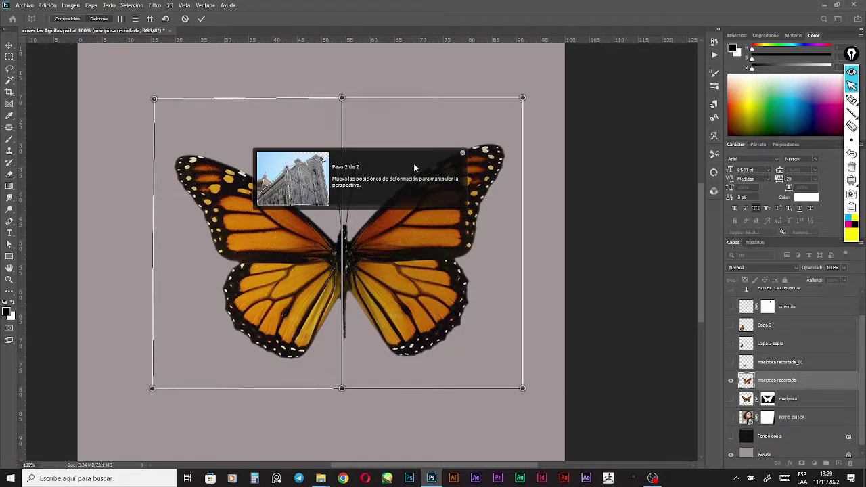
drag(522, 98, 436, 163)
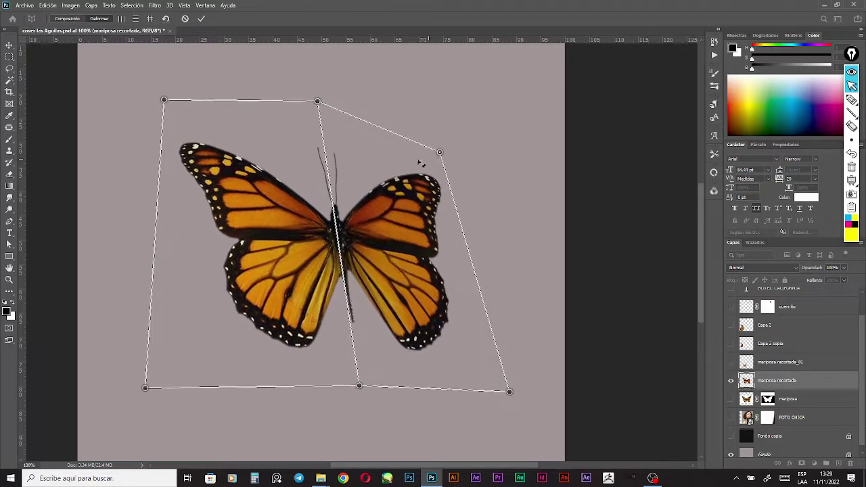
drag(163, 100, 212, 164)
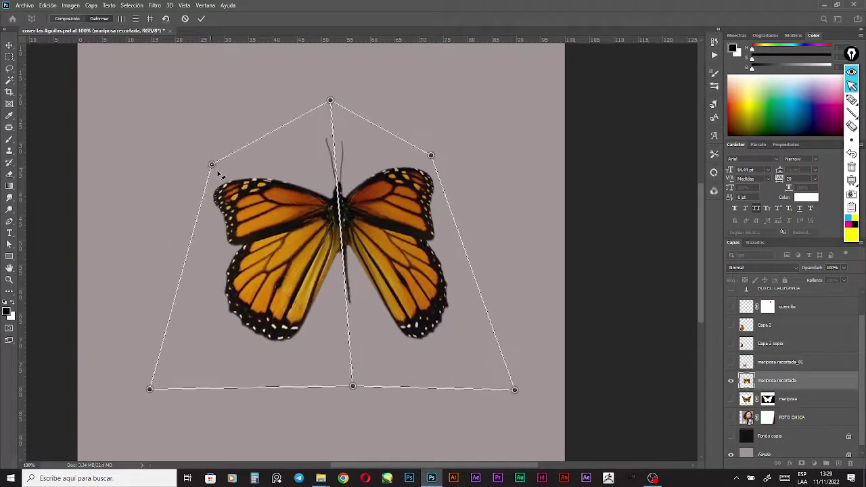
drag(149, 389, 221, 380)
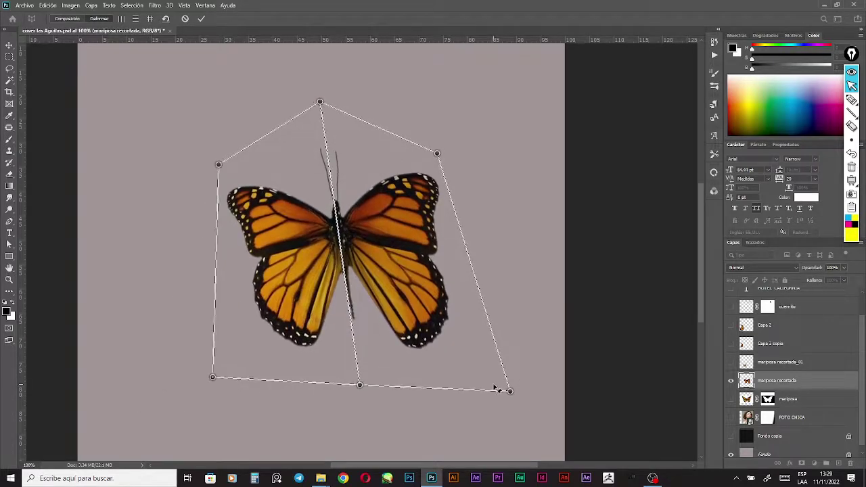
drag(506, 391, 407, 363)
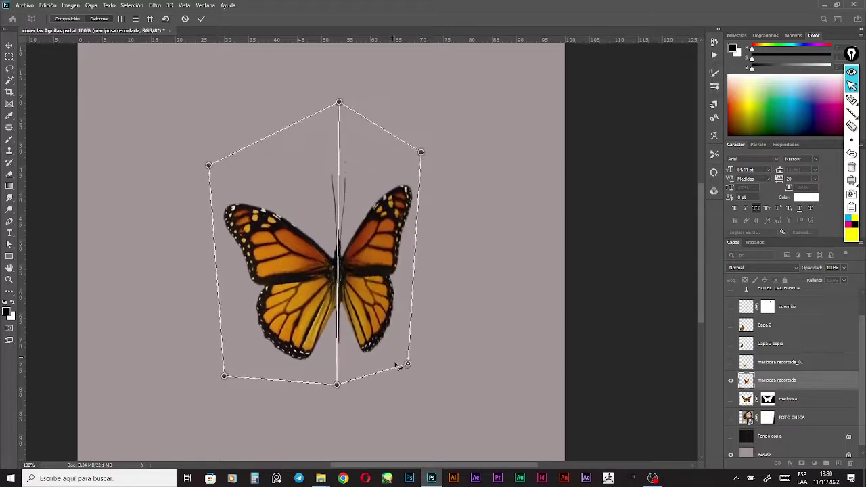
- Even out the planes by raising the lower left corner, lowering the shared upper point and narrowing the upper corners, and apply the perspective deformation
drag(225, 380, 226, 359)
drag(339, 103, 328, 140)
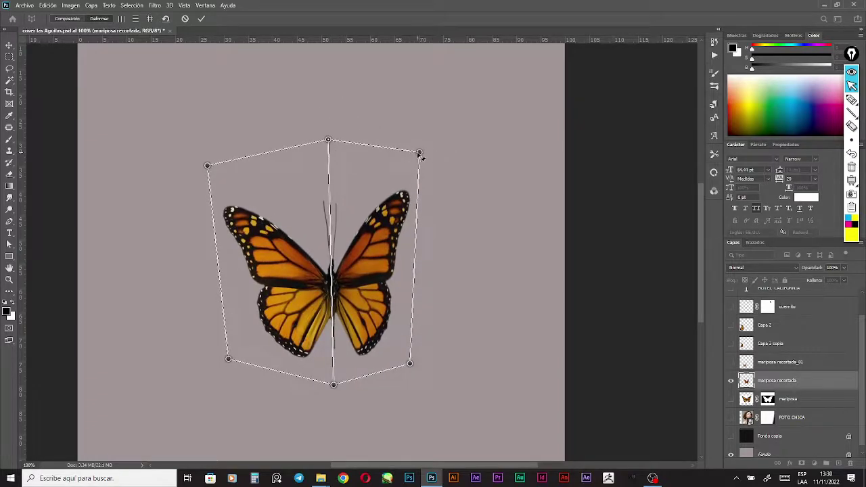
drag(419, 153, 407, 157)
drag(208, 165, 226, 163)
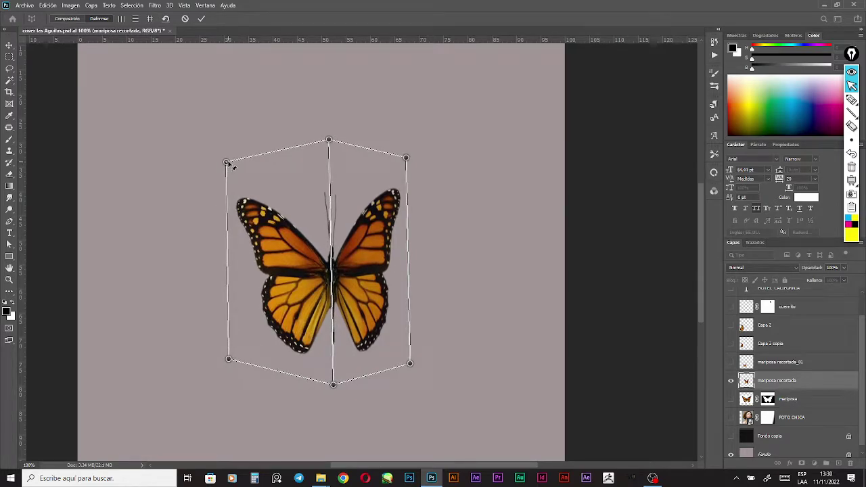
click(201, 18)
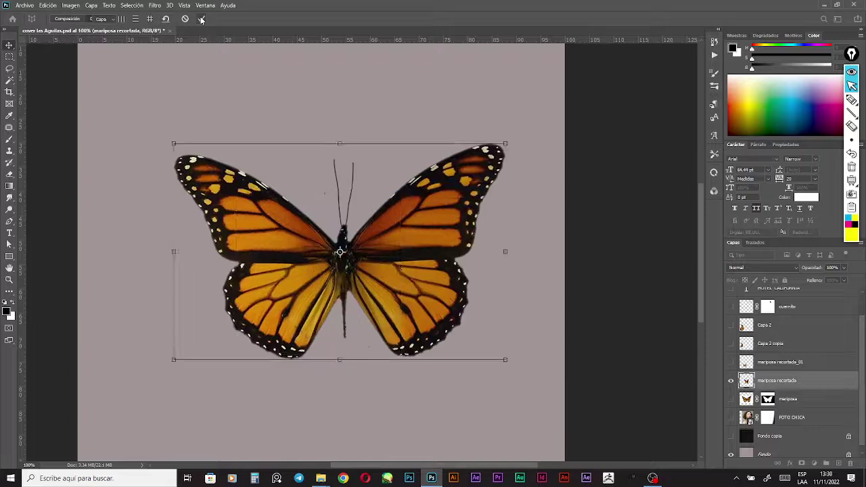
- Move the perspective-deformed butterfly to the upper middle of the canvas and deselect it
click(476, 247)
drag(352, 302, 435, 291)
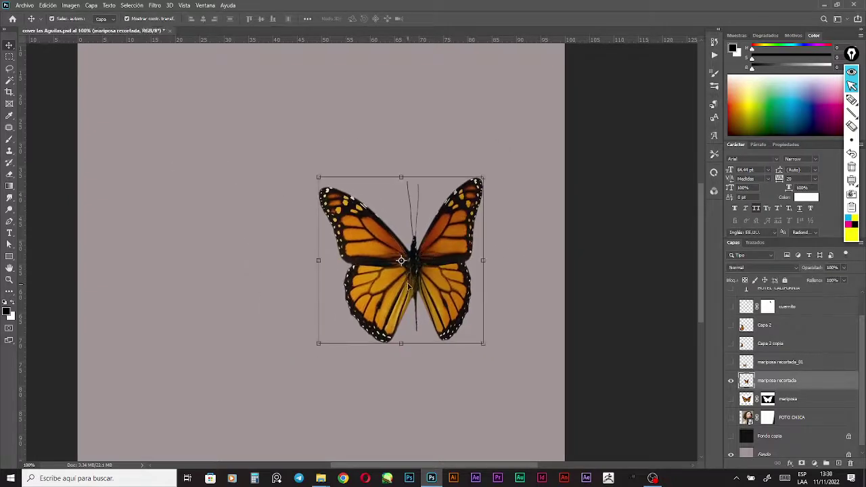
drag(366, 251, 287, 194)
click(526, 246)
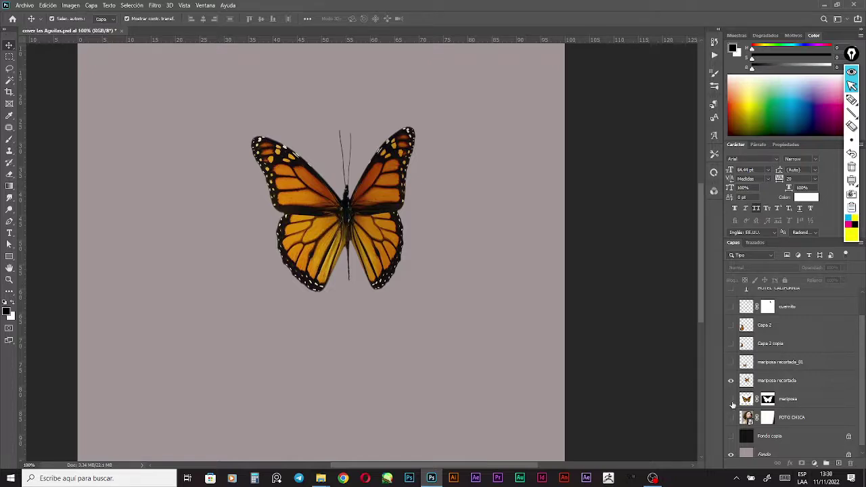
- Undo the butterfly's moves and its perspective deformation, back to the undistorted cut-out before its earlier nudge
key(ctrl+z)
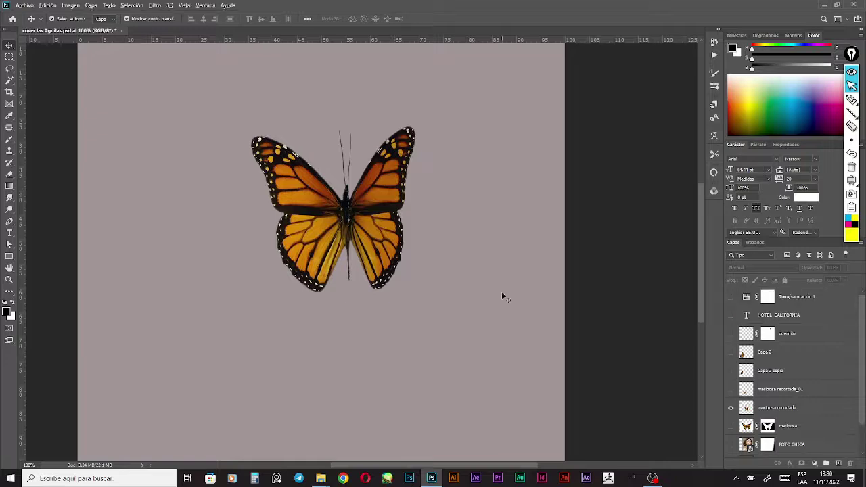
key(ctrl+z)
key(ctrl+z)
key(ctrl+z)
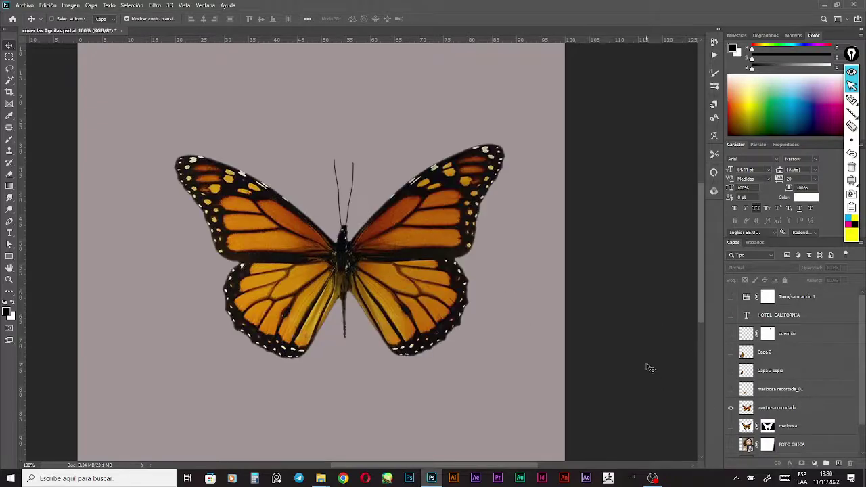
key(ctrl+z)
key(ctrl+z)
key(ctrl+z)
key(ctrl+z)
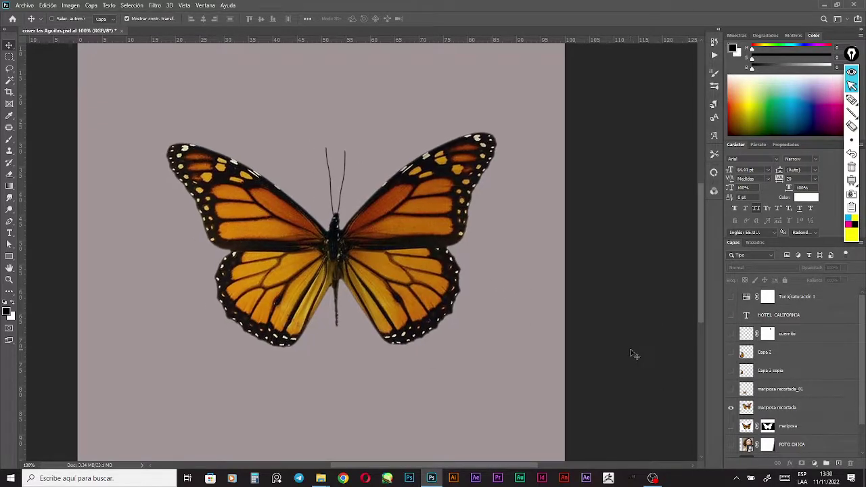
key(ctrl+z)
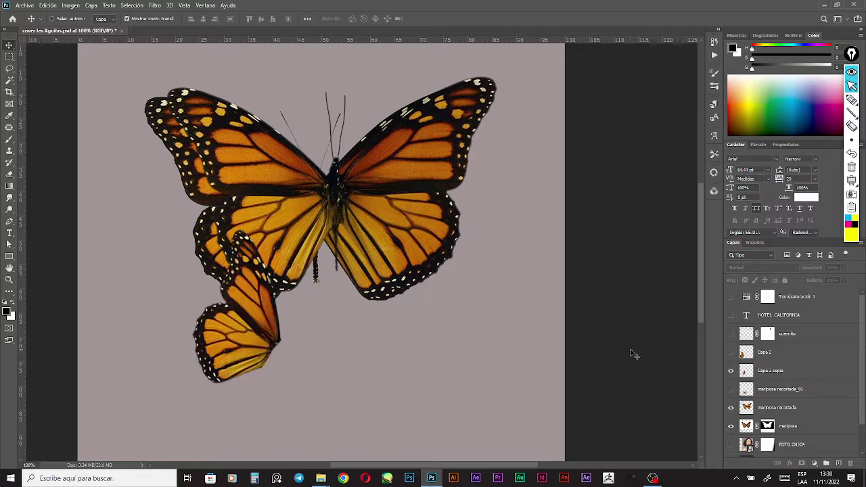
key(ctrl+z)
key(ctrl+z)
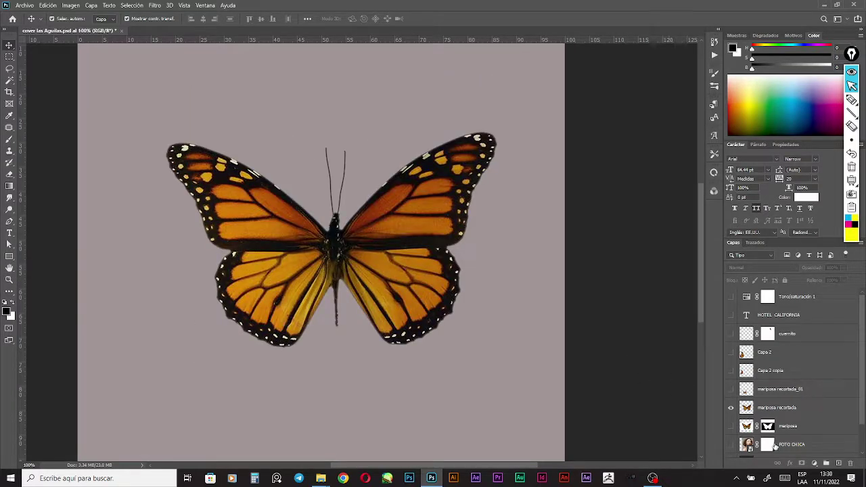
- Show the FOTO CHICA layer, scale the butterfly to about 35% and place it over the woman's cheek
click(730, 444)
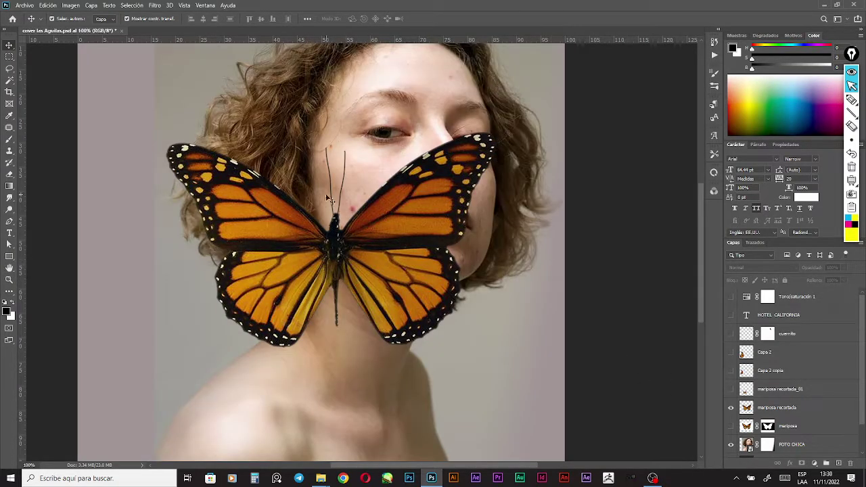
drag(298, 251, 219, 265)
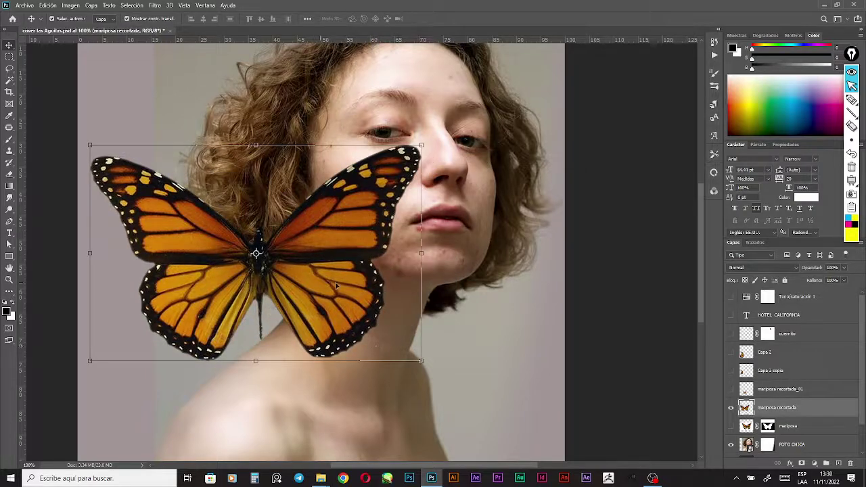
drag(420, 363, 414, 223)
drag(379, 193, 392, 195)
- Start a Deformar warp on the butterfly and pull its four corners inward to fit the curve of the cheek
right_click(392, 196)
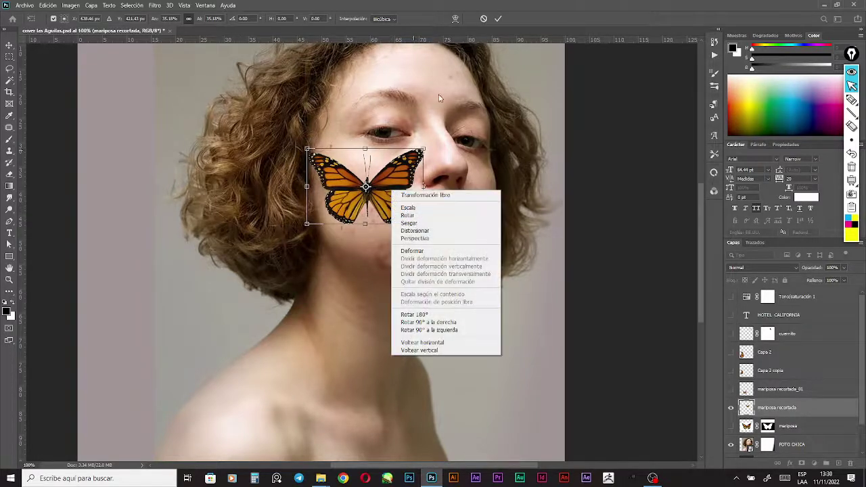
click(558, 12)
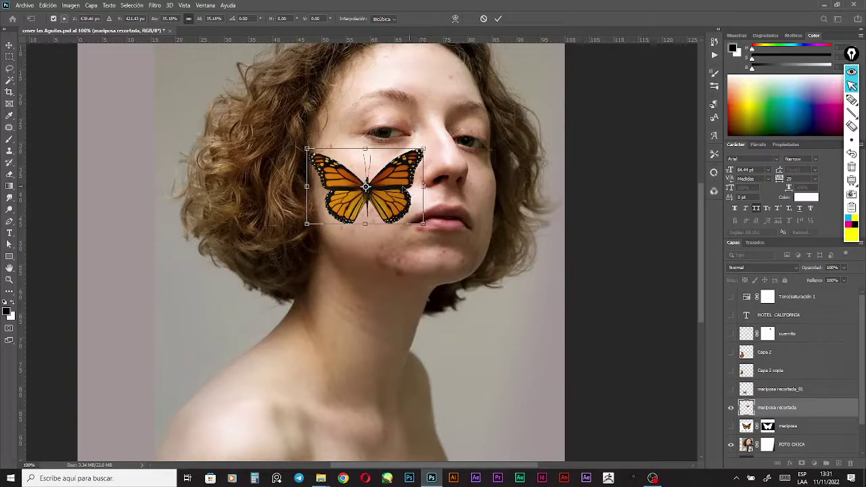
right_click(387, 181)
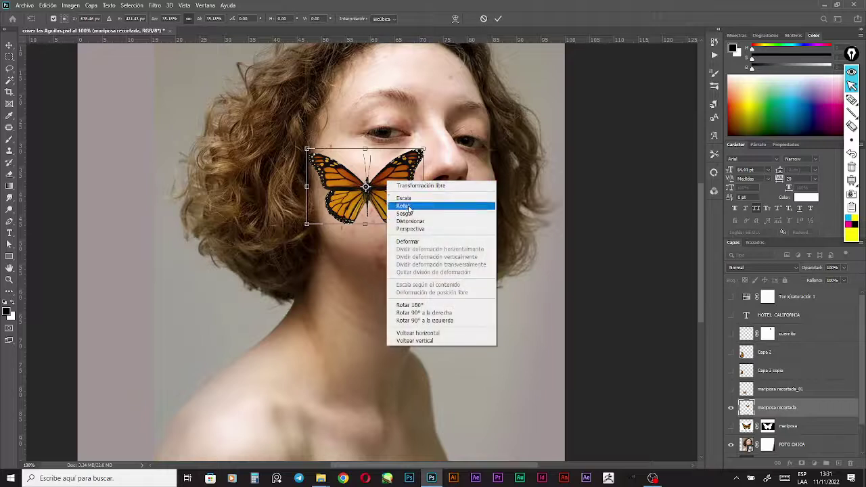
click(419, 240)
drag(371, 191, 360, 192)
drag(308, 154, 319, 146)
drag(310, 229, 323, 230)
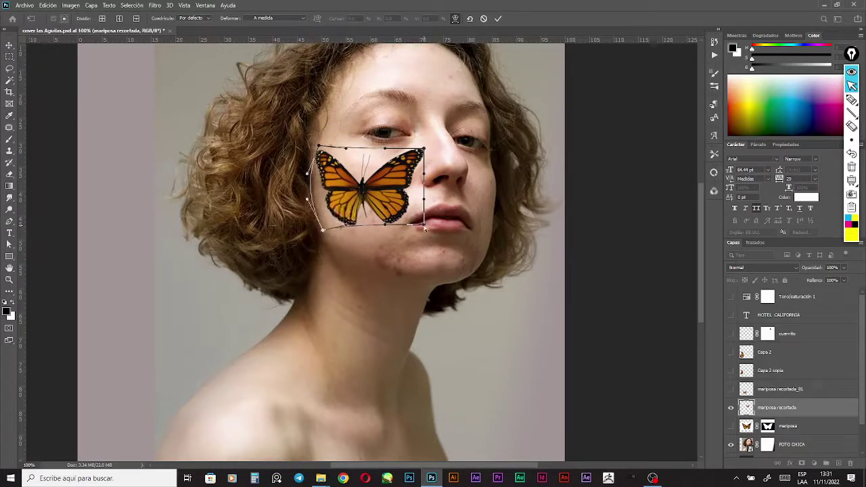
drag(425, 227, 409, 234)
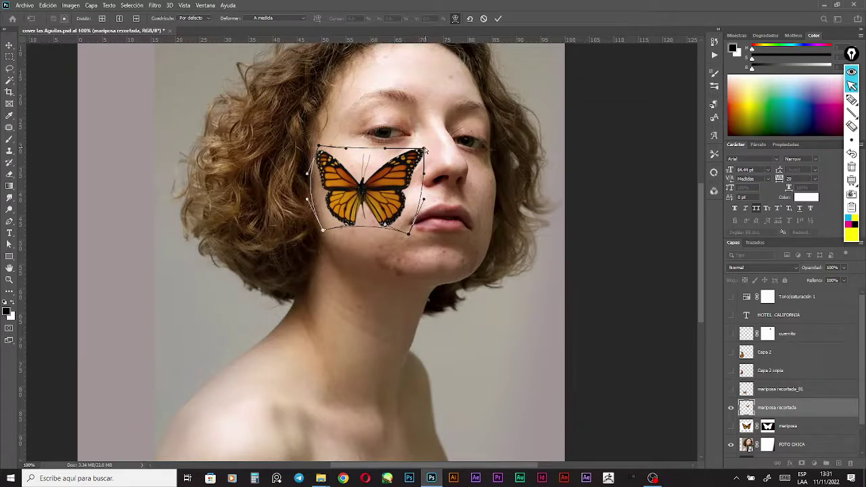
drag(425, 150, 415, 152)
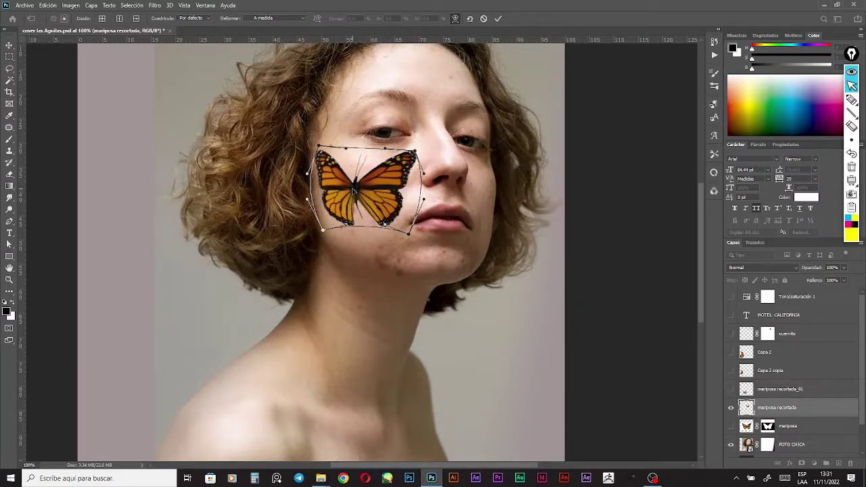
- Bend the butterfly's body toward the hair side, raise the upper left warp corner and stretch the lower edge down along the cheek
drag(353, 192, 391, 194)
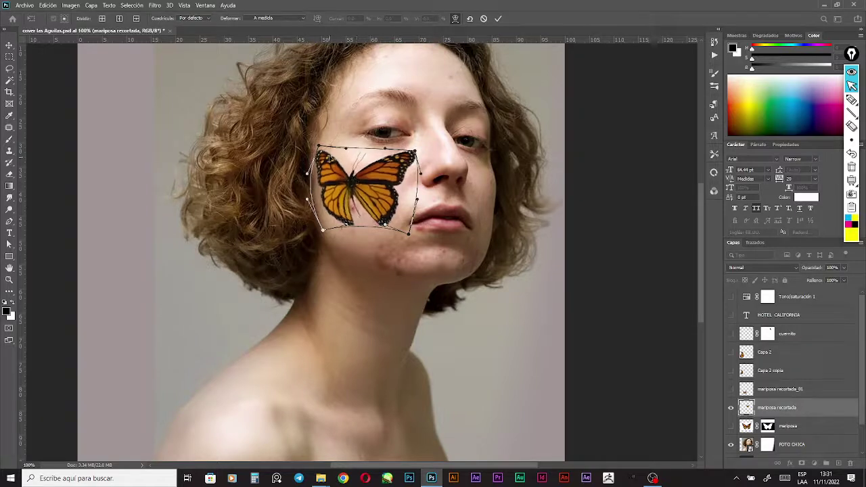
drag(319, 145, 319, 140)
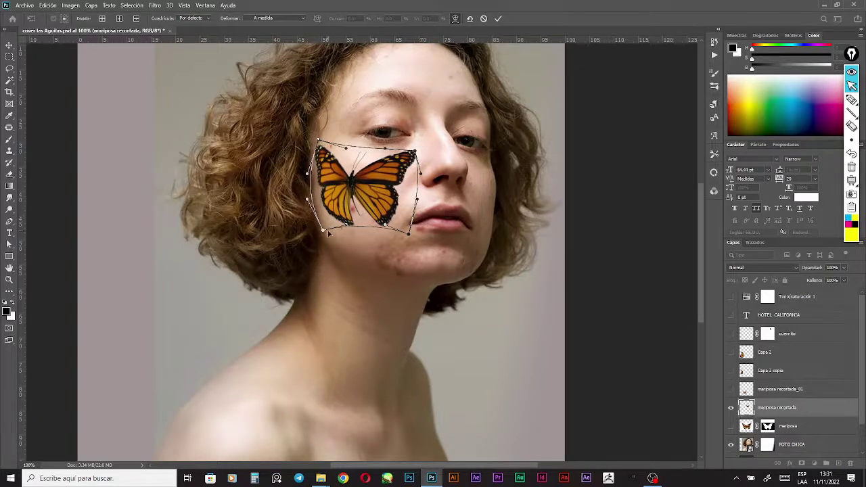
drag(325, 231, 320, 225)
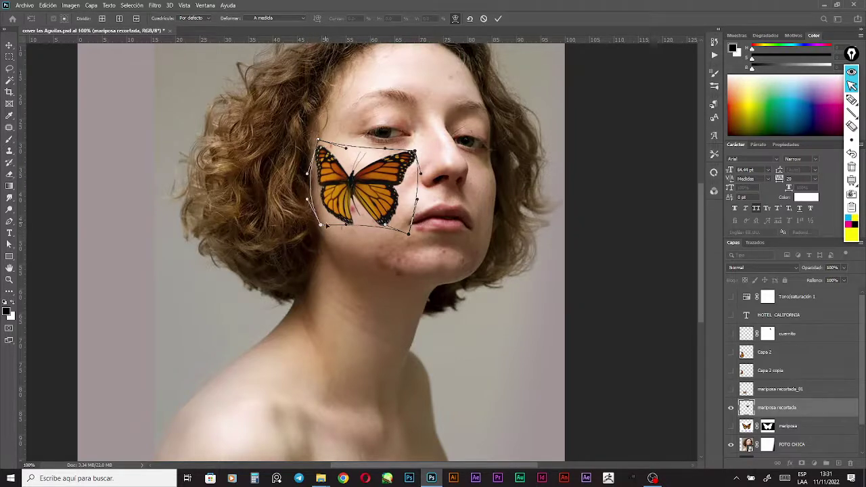
drag(321, 229, 321, 238)
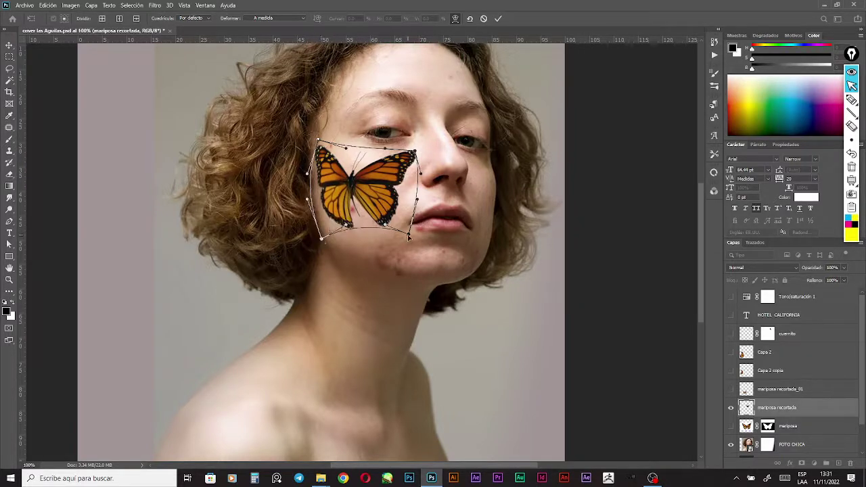
drag(409, 237, 351, 234)
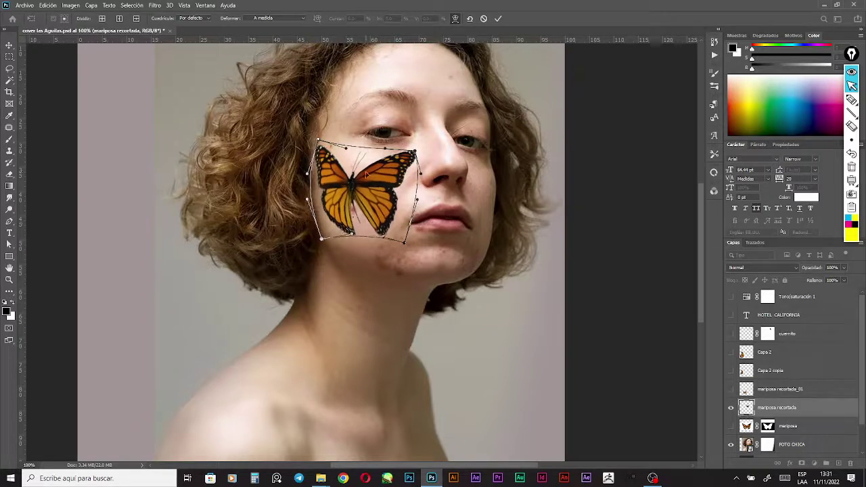
drag(385, 149, 376, 149)
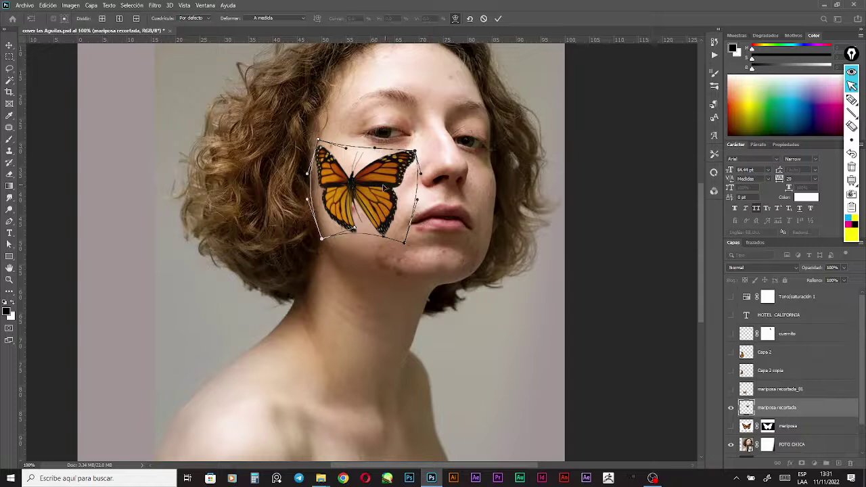
- Fine-tune the warp of both wings and the lower right corner, apply it, deselect to check the result and reselect the butterfly
drag(369, 191, 329, 211)
drag(323, 151, 319, 150)
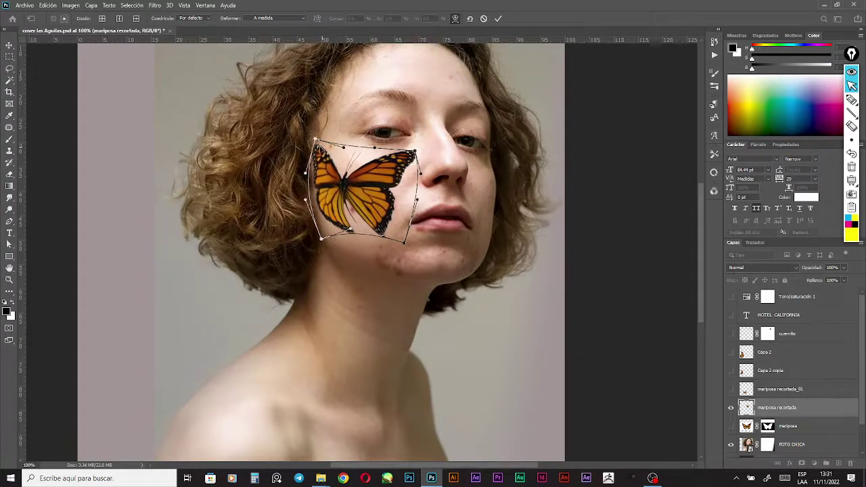
drag(374, 159, 375, 158)
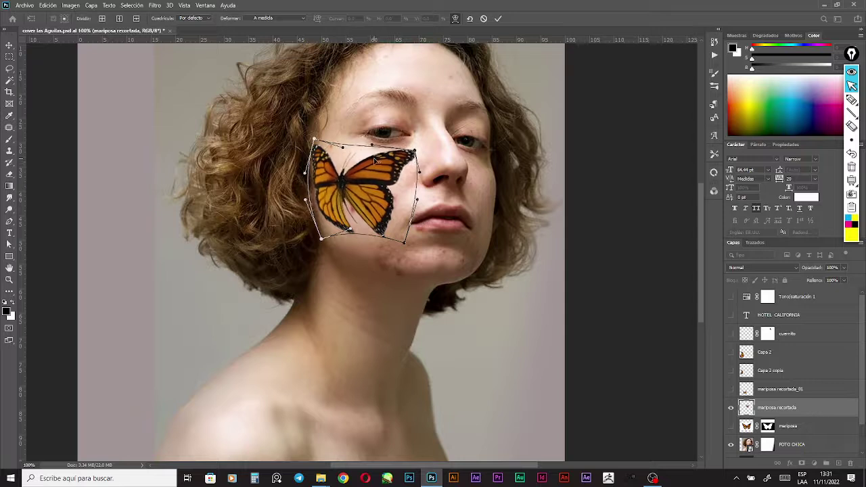
drag(375, 200, 382, 202)
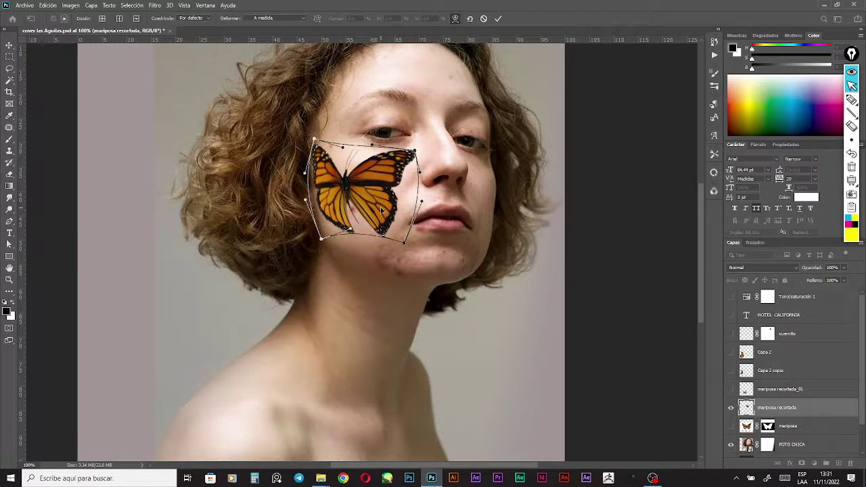
drag(404, 246, 401, 244)
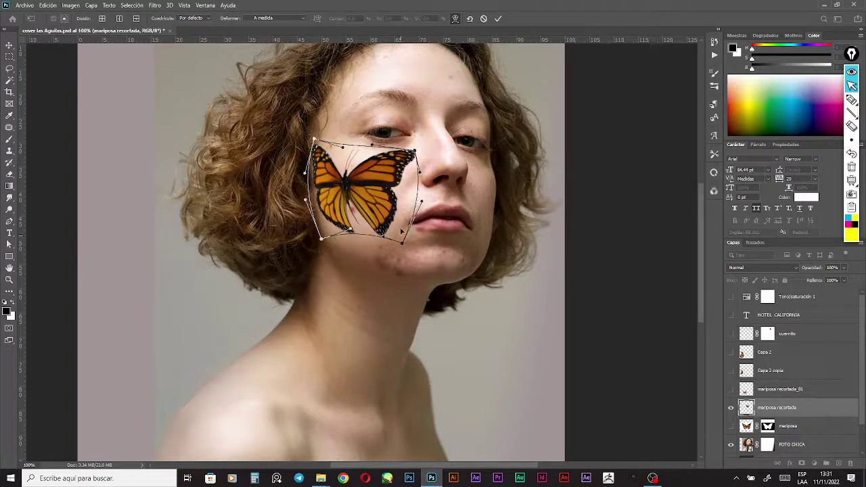
click(497, 19)
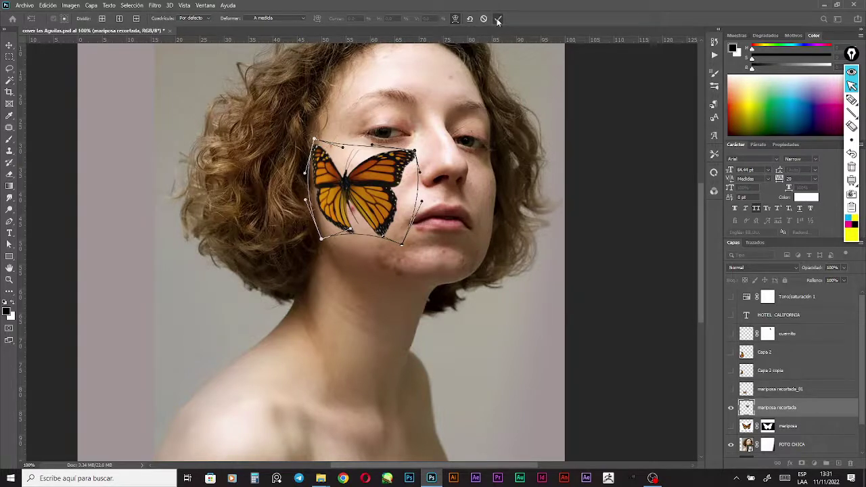
click(614, 222)
click(390, 173)
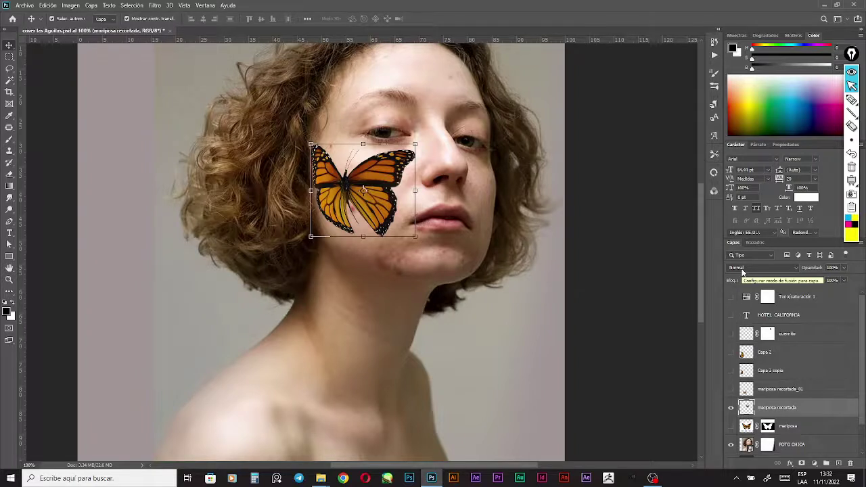
- Try the blend modes from Multiplicar through Luminosidad on the mariposa recortada layer to compare how the butterfly mixes with the skin
click(742, 271)
click(745, 281)
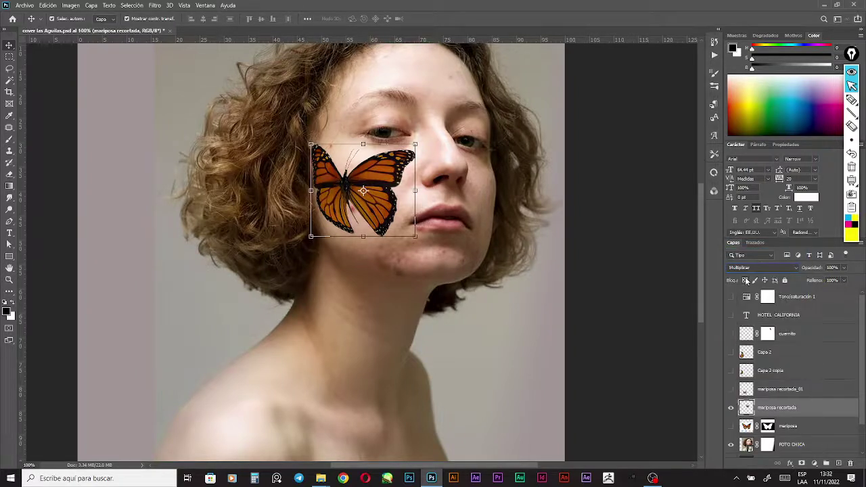
key(Down)
key(Down)
key(Down)
key(Down)
key(Down)
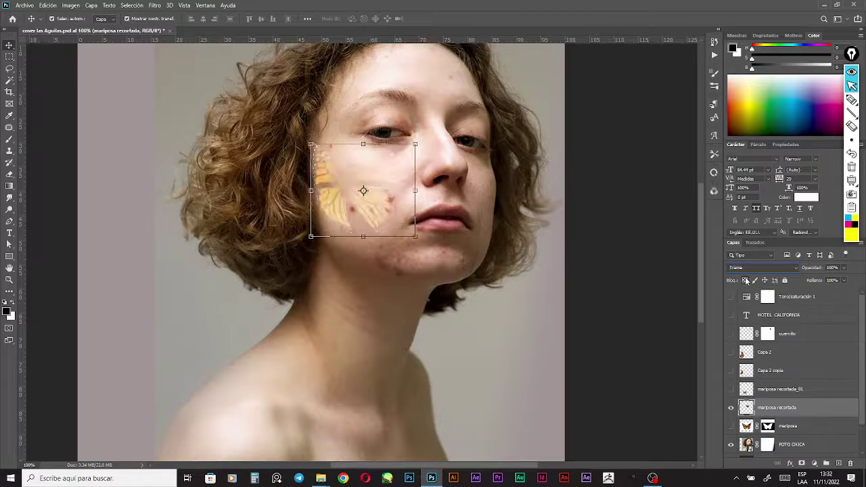
key(Down)
key(Down)
key(Down)
key(Down)
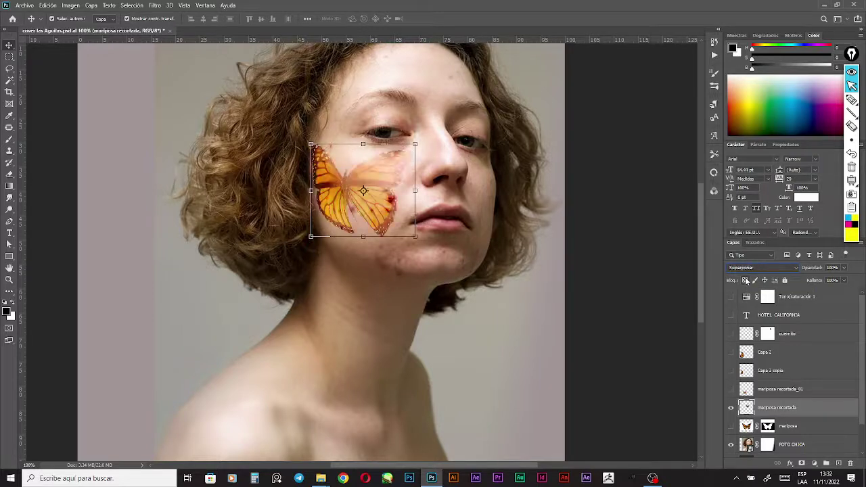
key(Down)
key(Down)
key(Up)
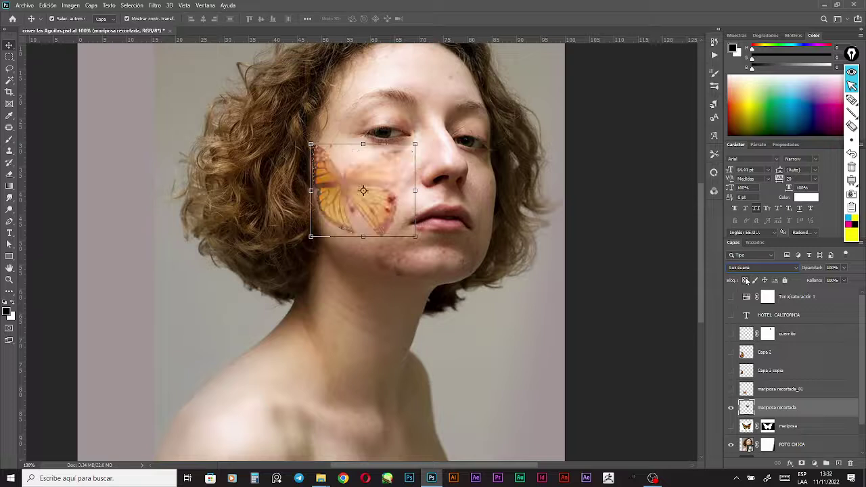
key(Down)
key(Down)
key(Down)
key(Down)
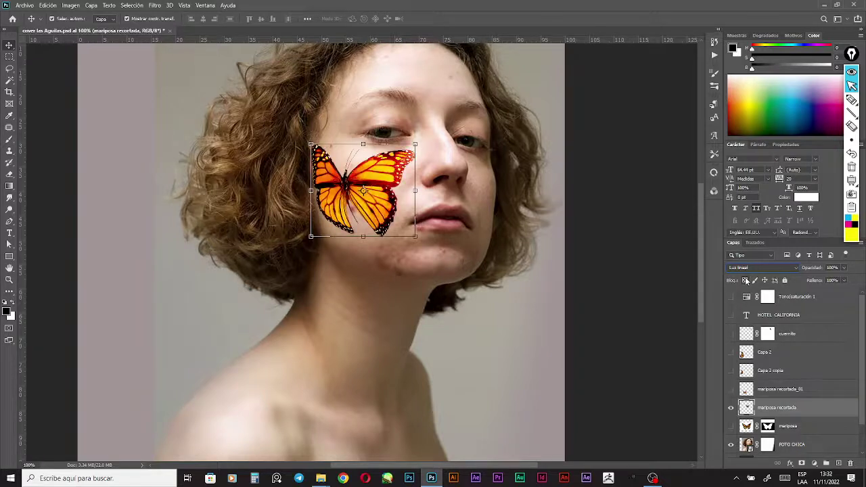
key(Down)
key(Up)
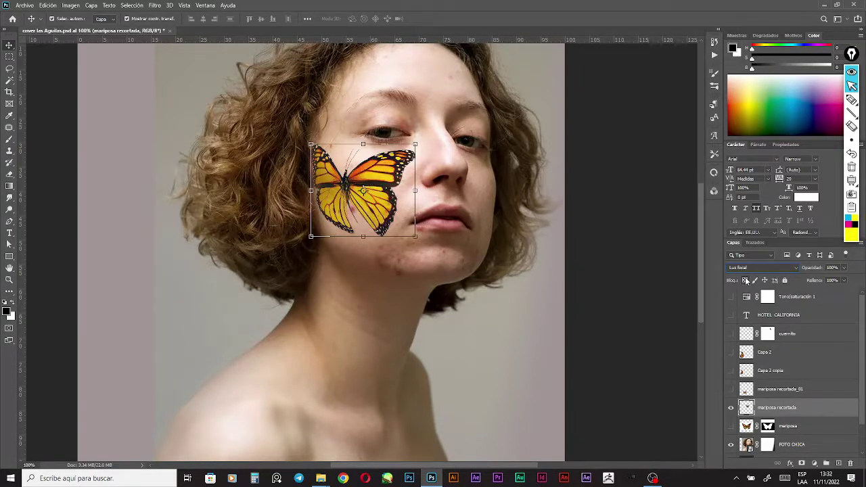
key(Down)
key(Down)
key(Down)
key(Down)
key(Down)
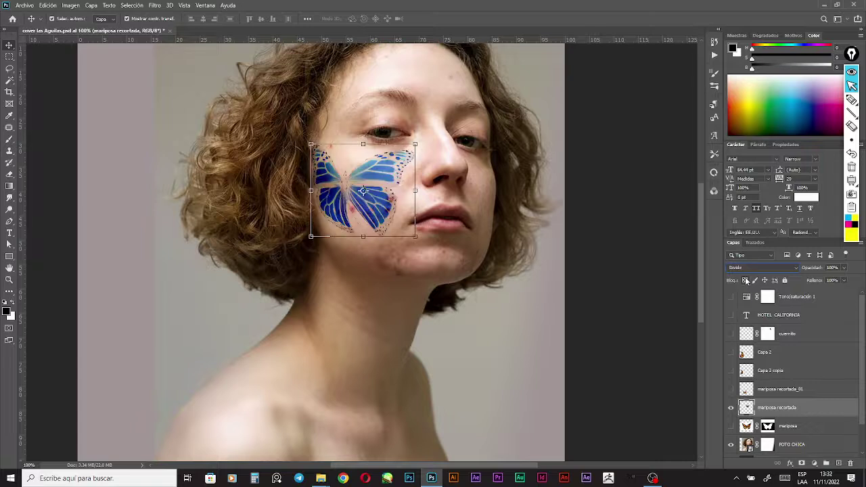
key(Down)
key(Down)
key(Down)
key(Down)
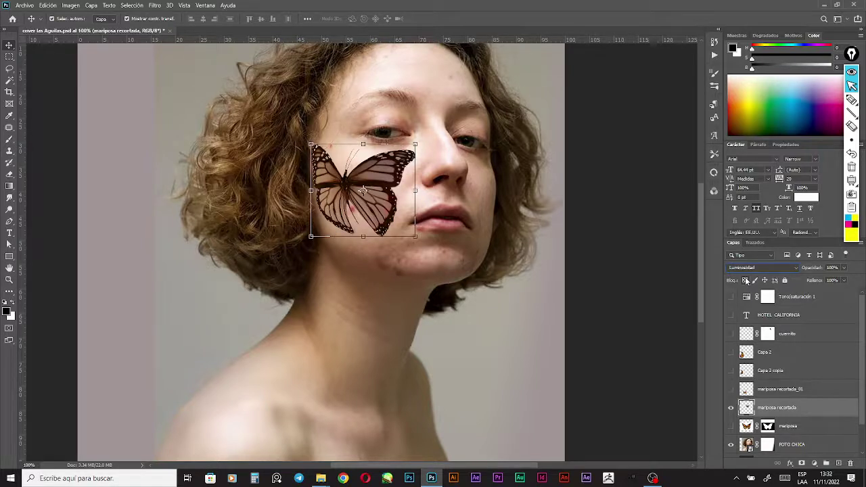
- Set the blend mode of the mariposa recortada layer to Superponer
key(Up)
key(Up)
key(Up)
key(Up)
key(Up)
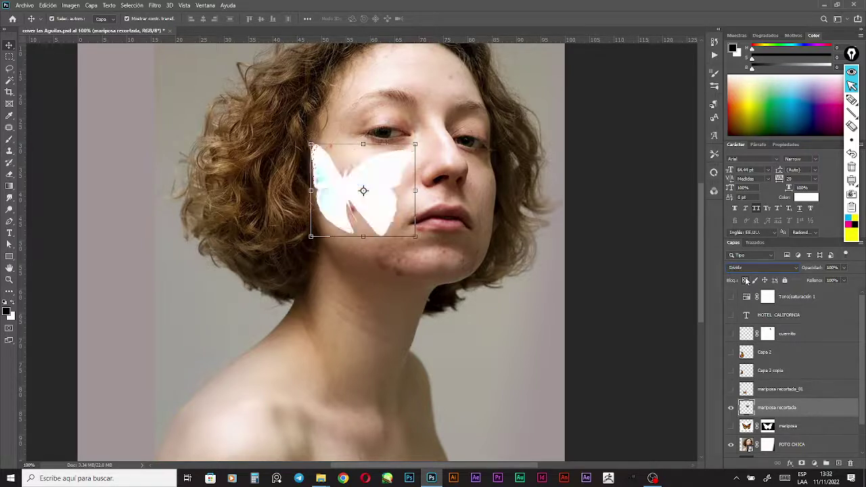
key(Up)
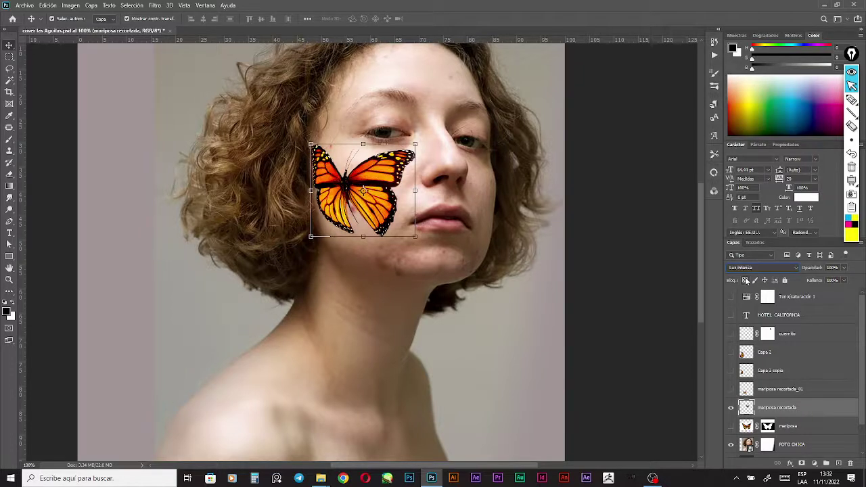
key(Up)
key(Up)
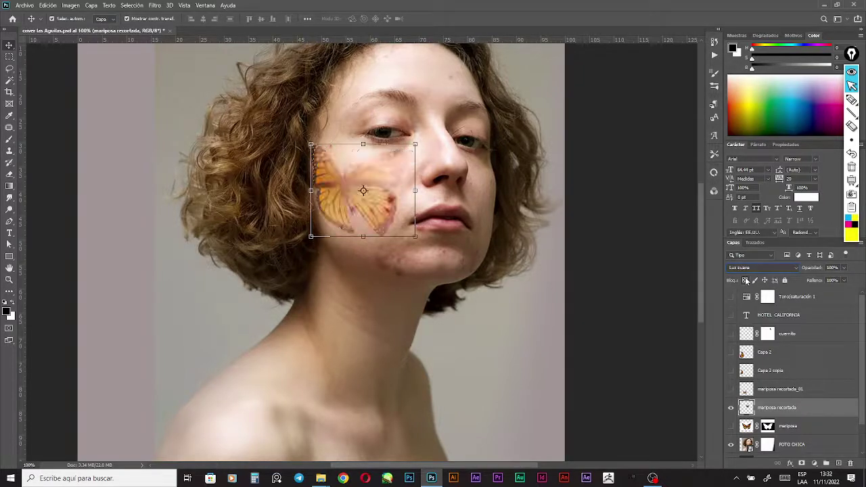
key(Up)
key(Up)
key(Up)
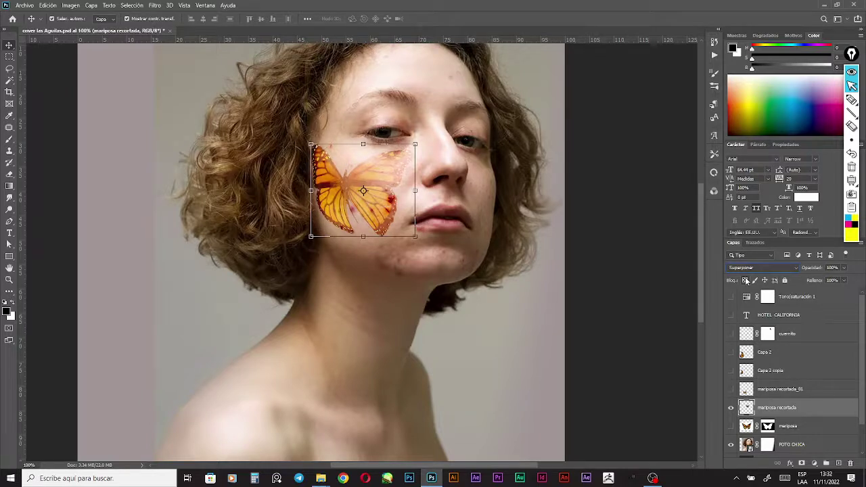
- Nudge the butterfly slightly upward and toward the hair on the cheek and apply the transformation
click(311, 191)
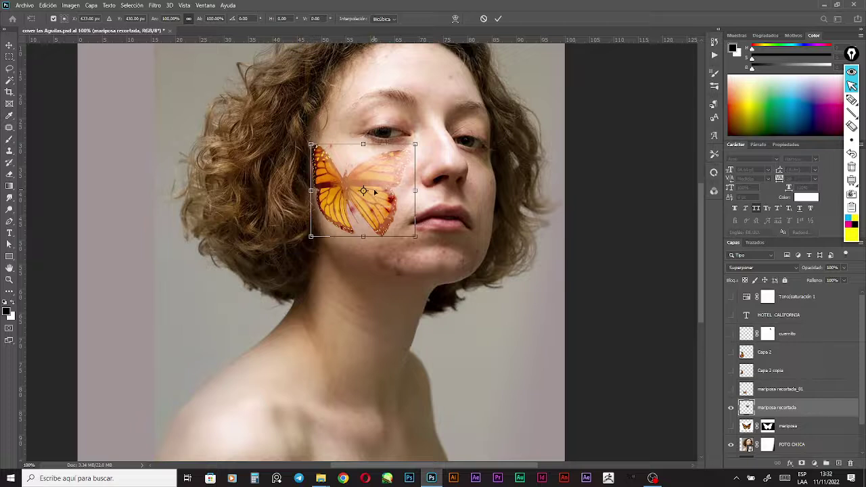
drag(380, 210, 377, 204)
key(Return)
- Shift the butterfly's hue to about +170 with Tono/saturación, then deselect the layer to check the result
key(ctrl+u)
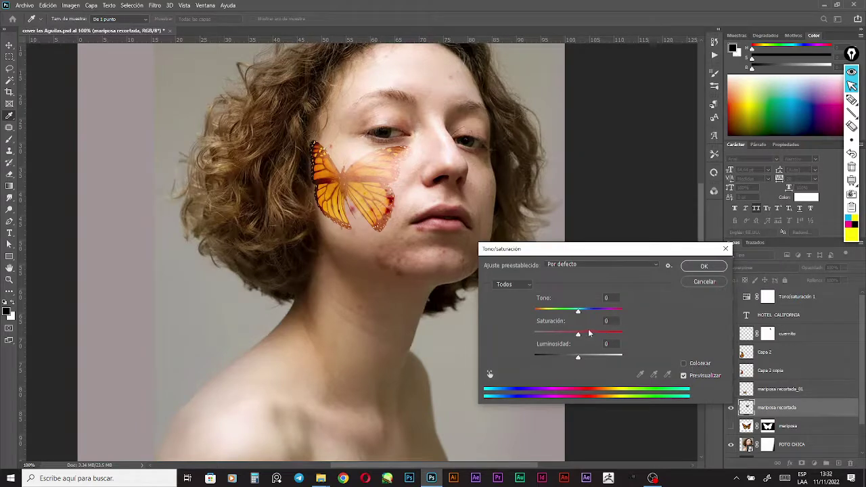
drag(577, 311, 627, 312)
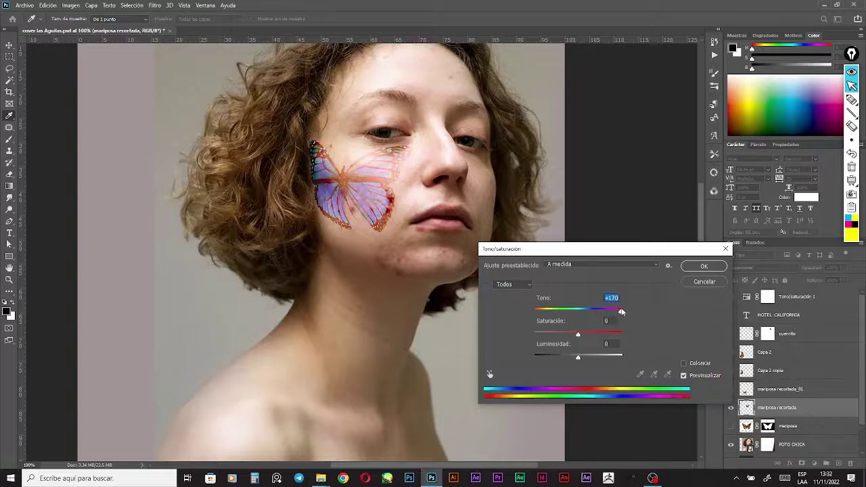
click(700, 272)
key(v)
mouse_move(357, 194)
mouse_down()
mouse_move(365, 219)
mouse_move(369, 184)
mouse_up()
key(alt+shift+o)
click(501, 230)
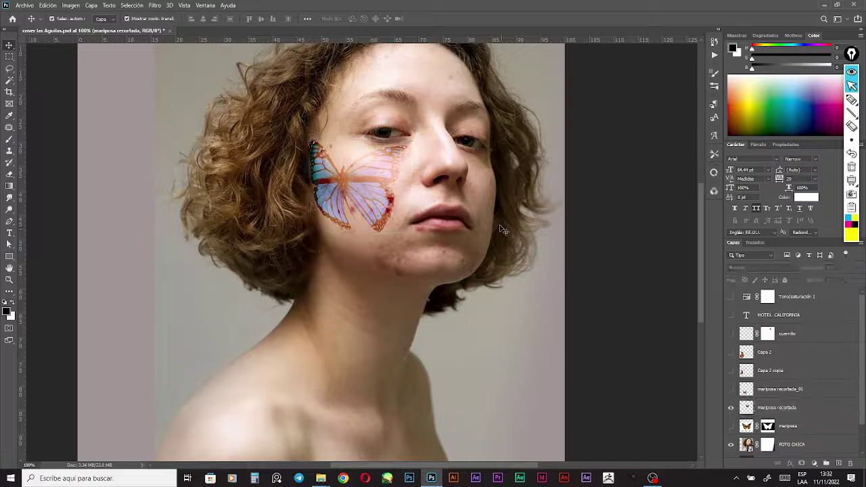
- Distort the butterfly by pulling its upper right corner outward and its lower right corner inward, apply it and reselect the layer
click(379, 202)
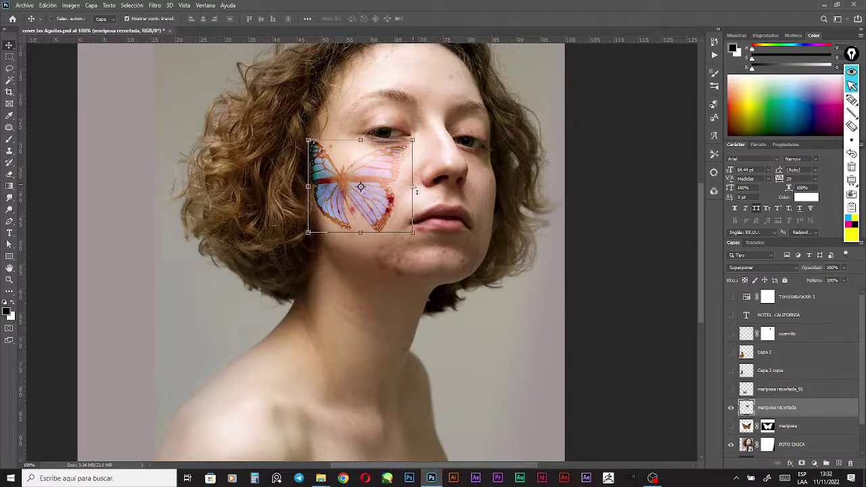
key(ctrl)
mouse_move(412, 140)
mouse_down()
mouse_move(436, 139)
mouse_move(424, 140)
mouse_up()
mouse_move(416, 233)
mouse_down()
mouse_move(399, 233)
mouse_move(438, 224)
mouse_move(405, 234)
mouse_up()
key(Return)
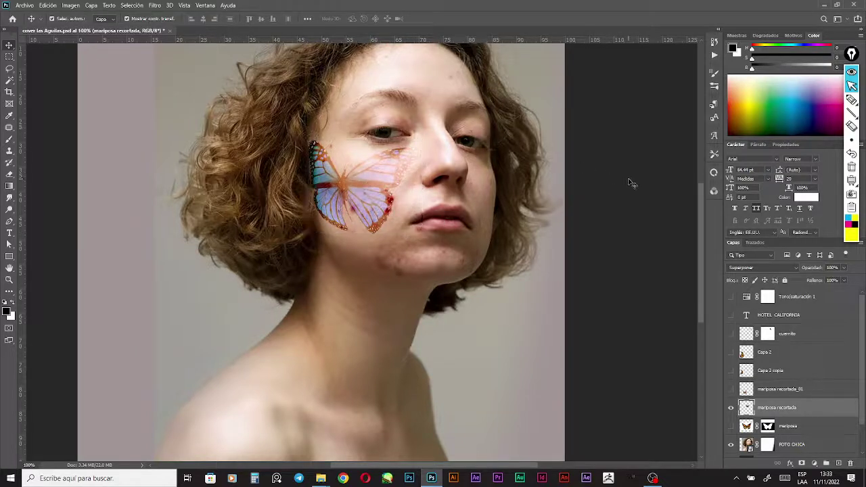
click(629, 183)
click(377, 187)
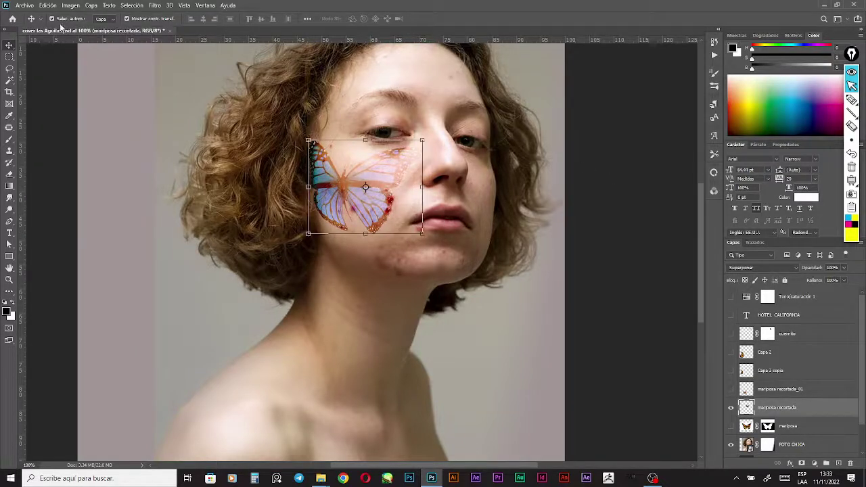
click(70, 6)
mouse_move(43, 6)
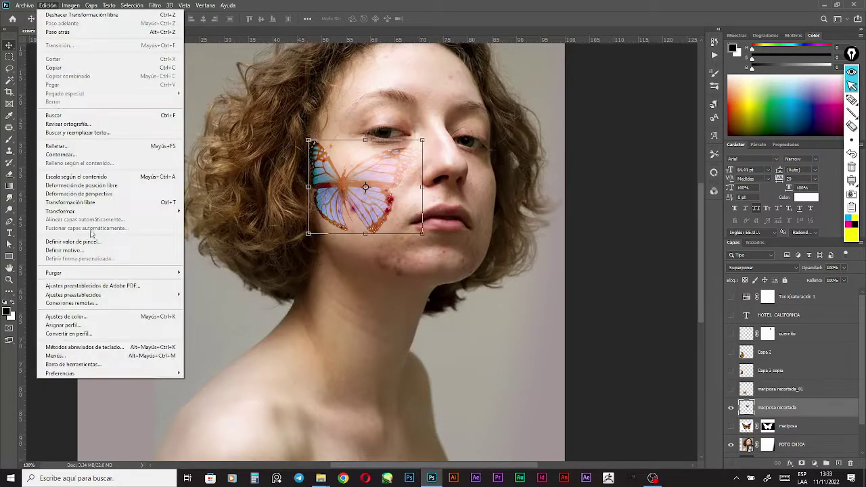
click(101, 194)
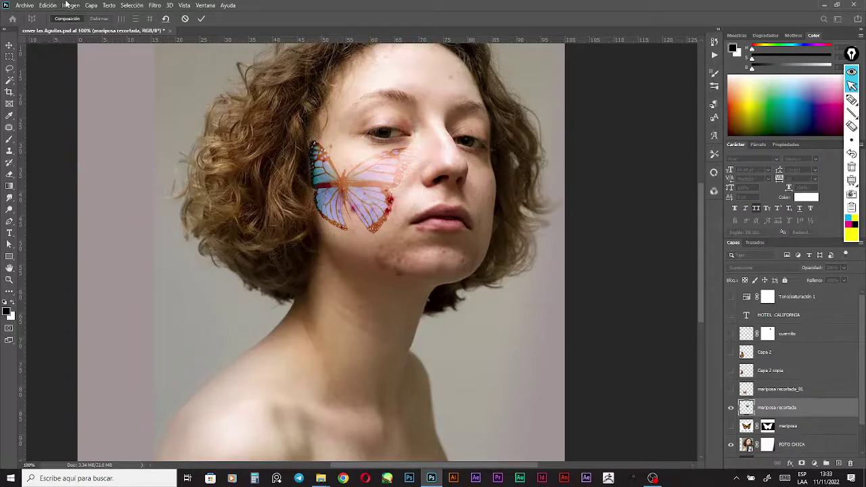
click(185, 18)
- Start Deformación de posición libre on the butterfly and place pins on its wings and along its body
click(48, 5)
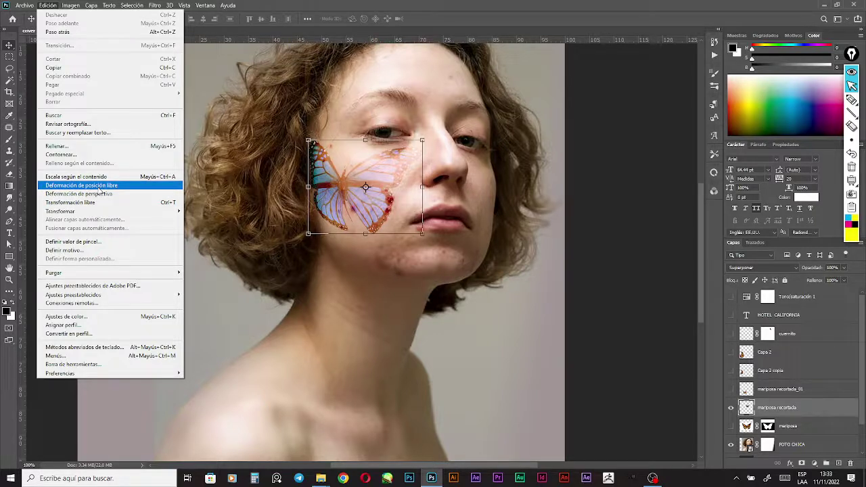
click(99, 187)
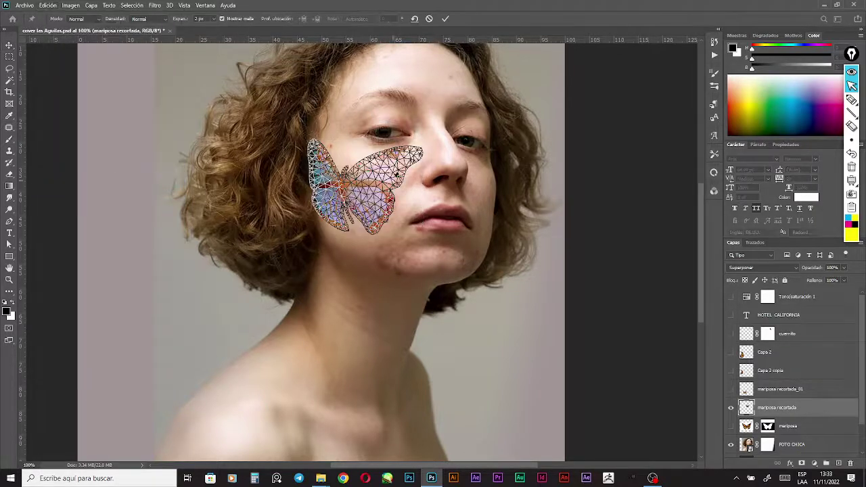
click(368, 180)
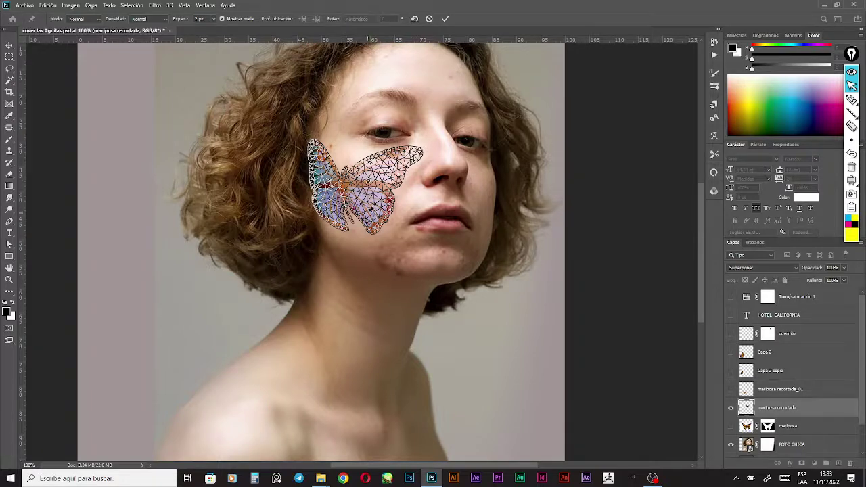
click(367, 212)
click(328, 202)
click(344, 200)
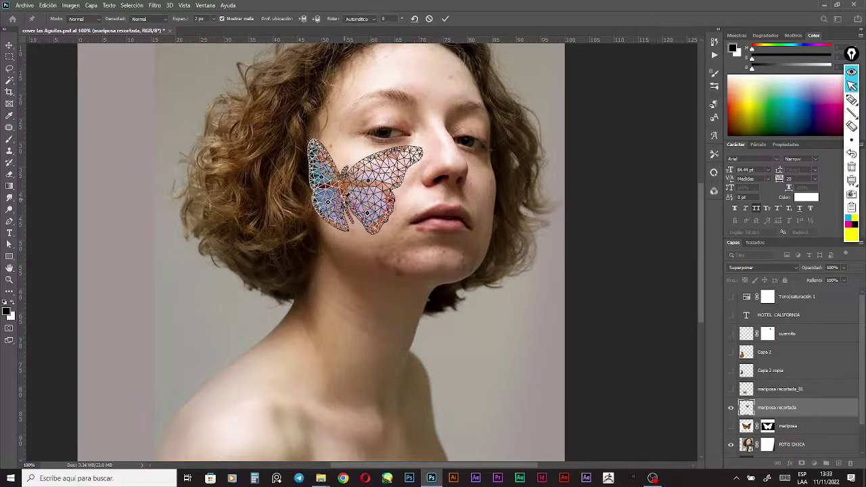
click(346, 183)
click(345, 171)
click(344, 190)
- Pin the upper right wing and stretch its tip up to the bridge of the nose
click(414, 158)
drag(425, 157, 434, 138)
drag(413, 169, 387, 166)
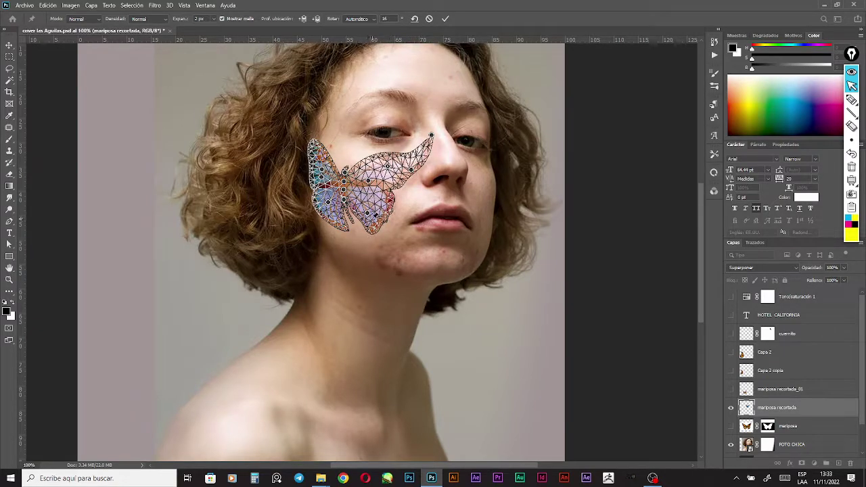
- Stretch both lower wing tips down the cheek, bend the upper left wing inward, apply the warp and deselect
drag(378, 233, 376, 251)
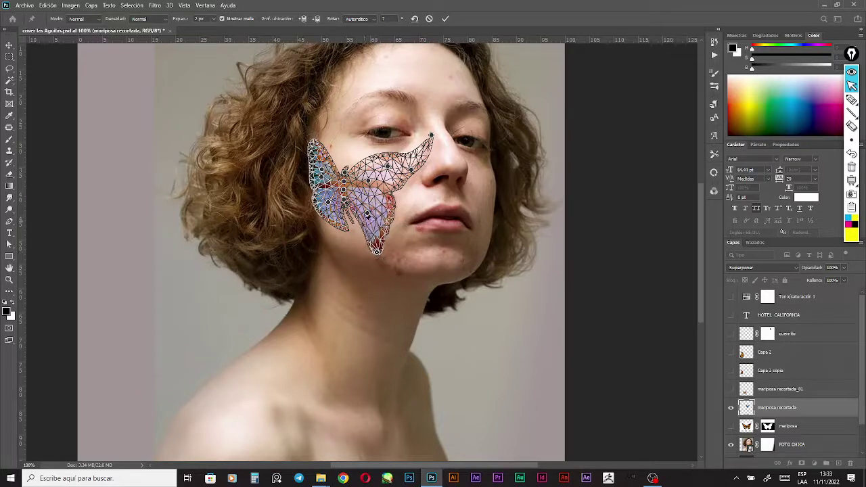
drag(340, 223, 339, 230)
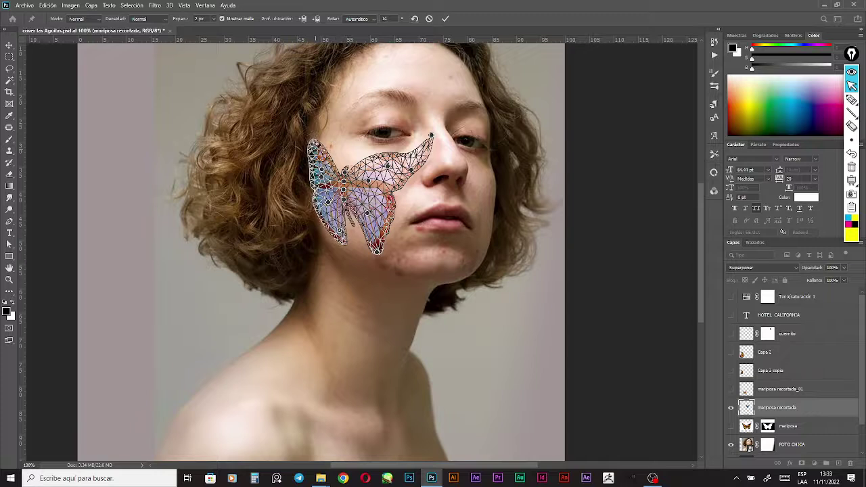
drag(321, 150, 342, 165)
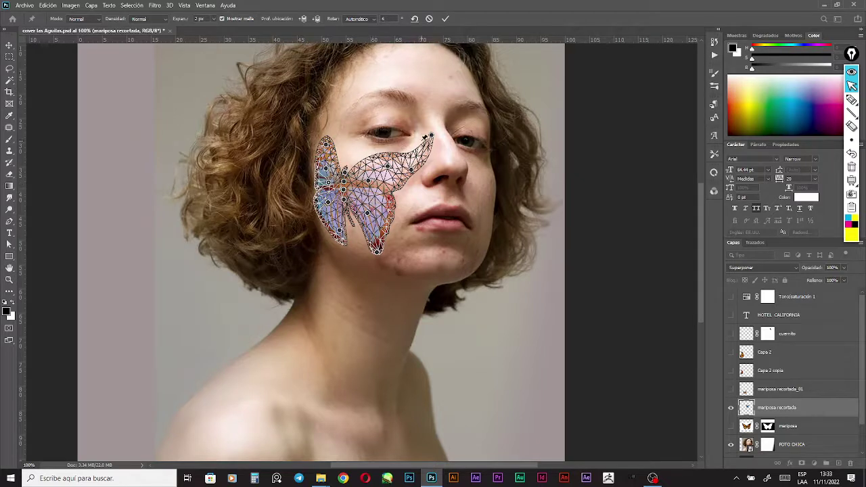
key(Return)
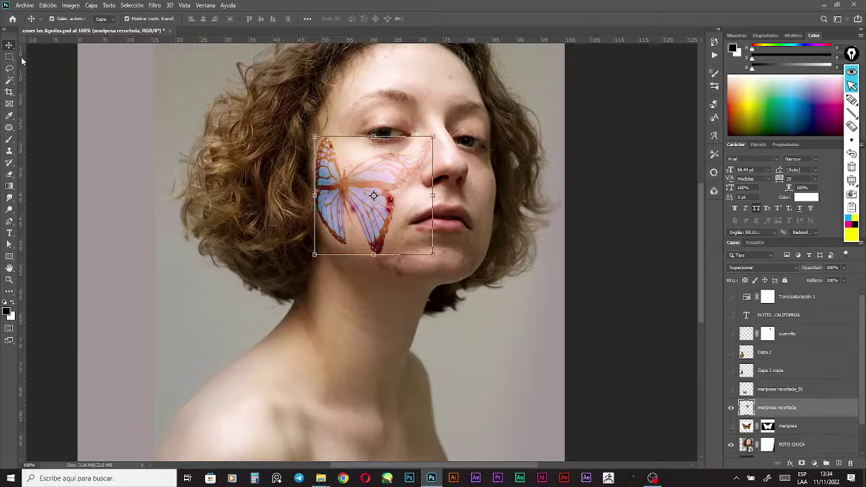
click(460, 217)
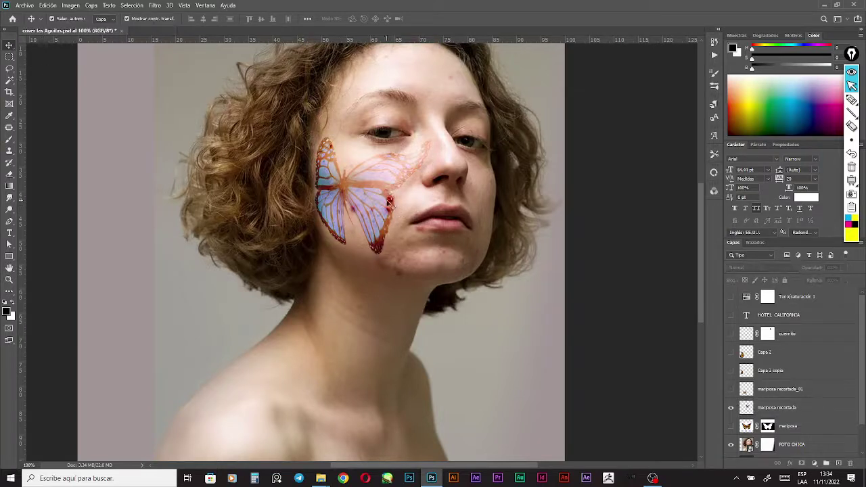
- Select the mariposa recortada layer and open the Liquify (Licuar) filter on it
click(375, 223)
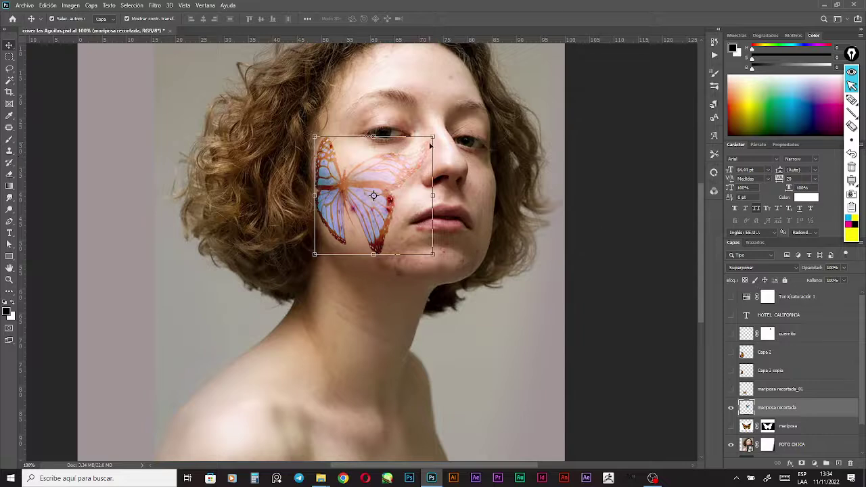
click(154, 6)
mouse_move(132, 5)
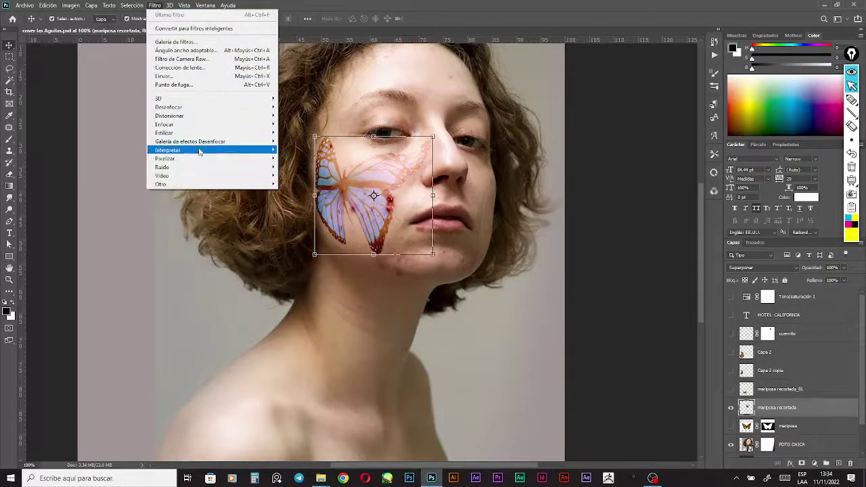
mouse_move(202, 152)
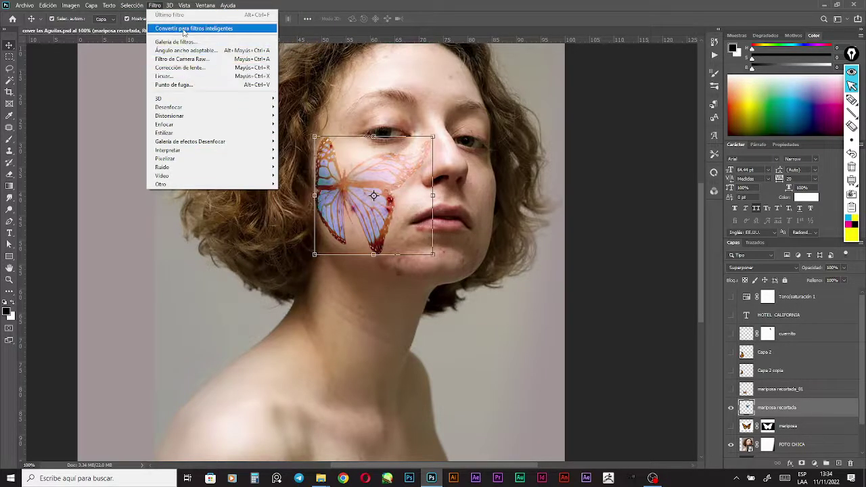
click(183, 76)
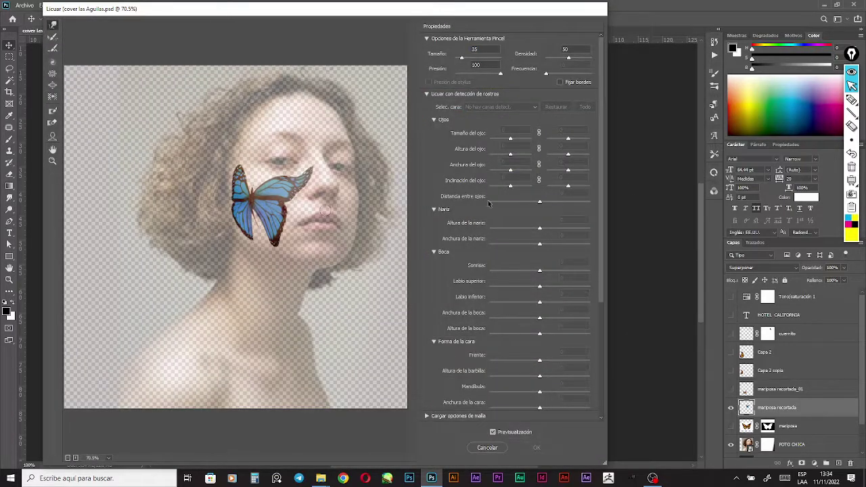
- Hide and reshow the backdrop in Liquify's display options to compare the butterfly alone with all layers
scroll(553, 255, down, 5)
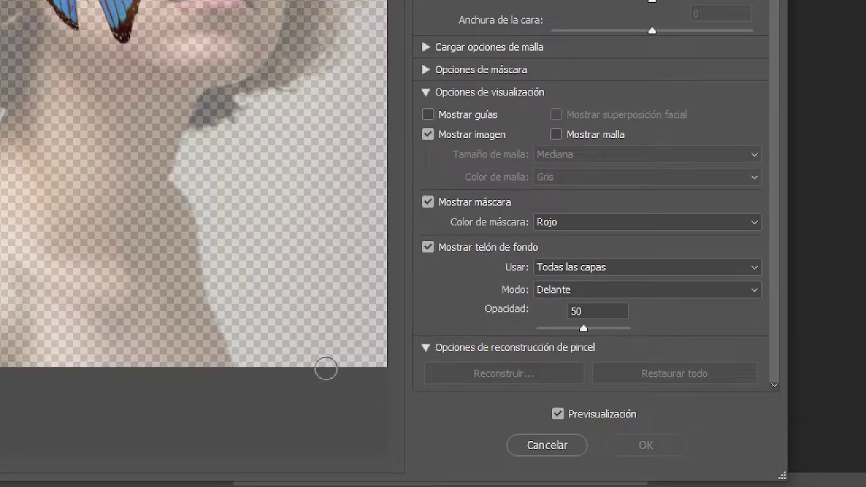
key(alt)
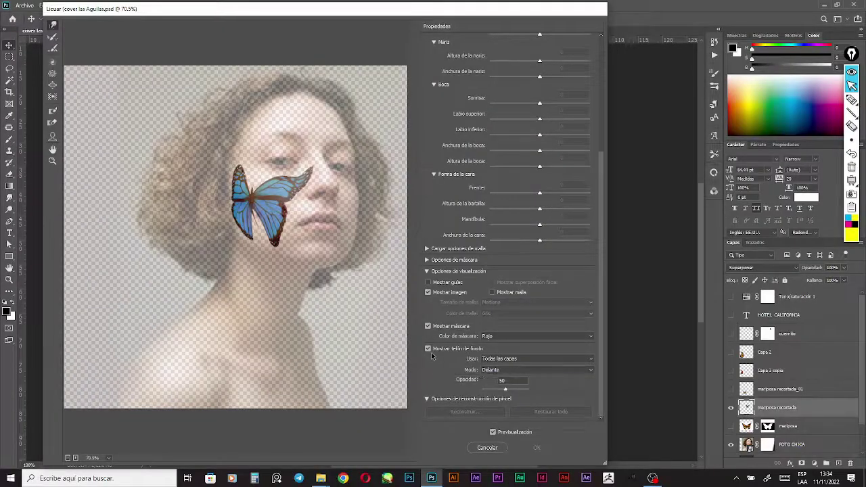
click(428, 349)
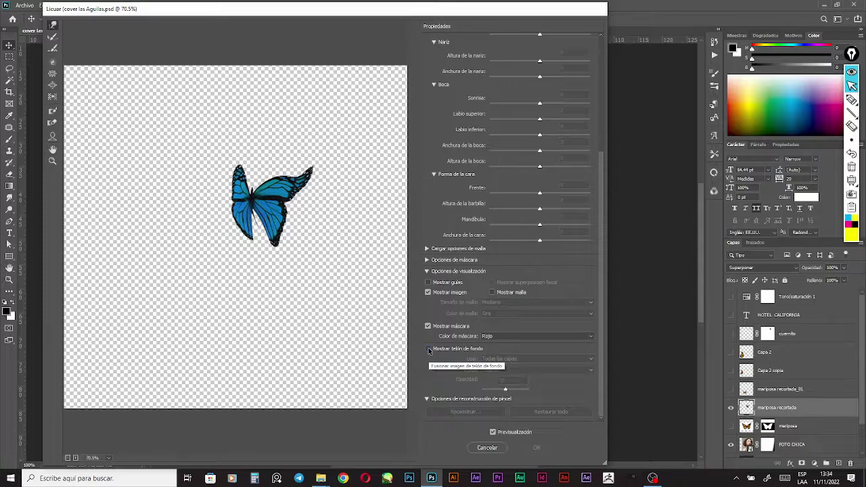
click(428, 349)
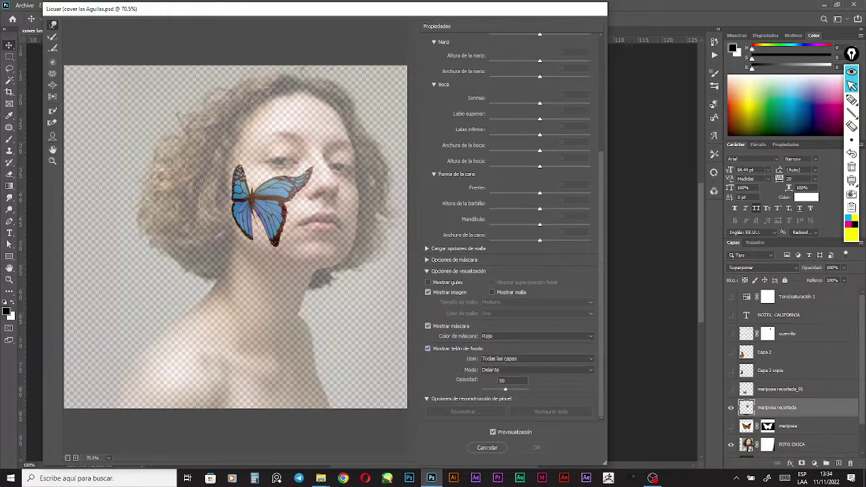
- Bloat the centre of the butterfly's body with Liquify's Bloat tool
key(alt)
scroll(289, 191, up, 1)
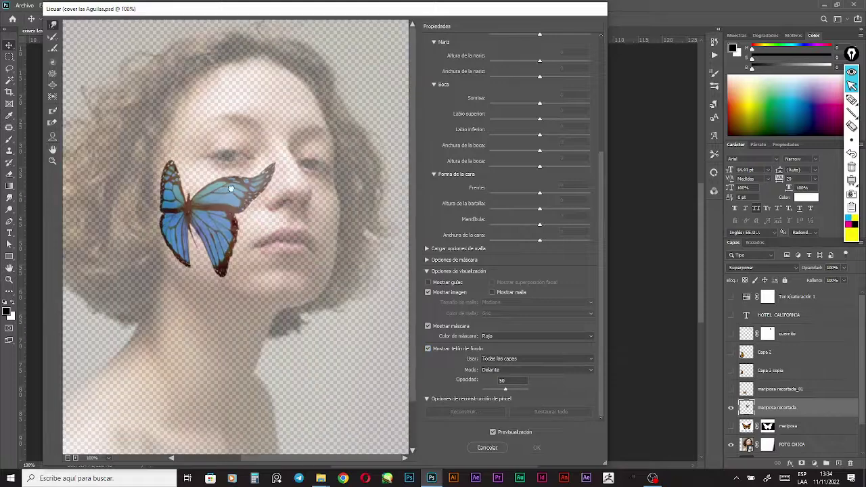
scroll(223, 203, left, 2)
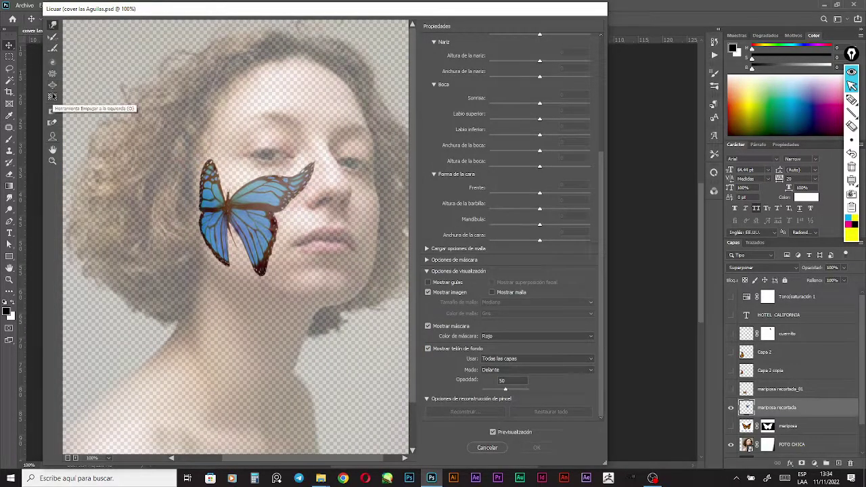
click(52, 85)
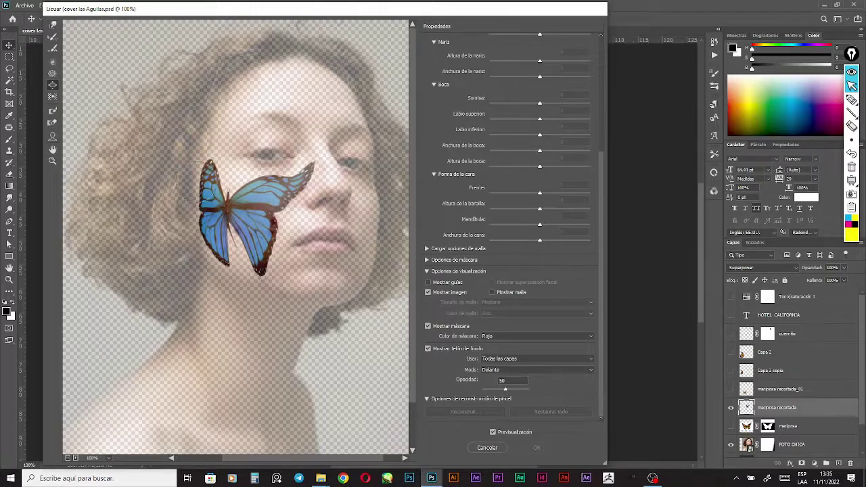
scroll(462, 100, up, 4)
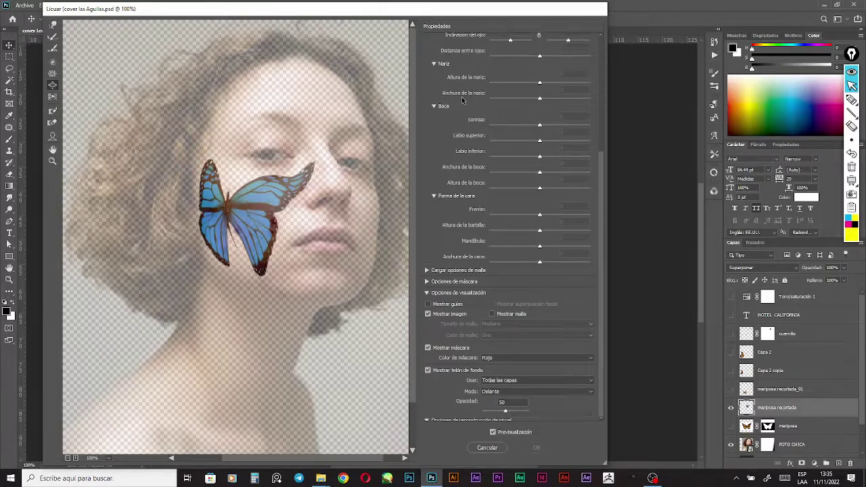
scroll(473, 85, up, 2)
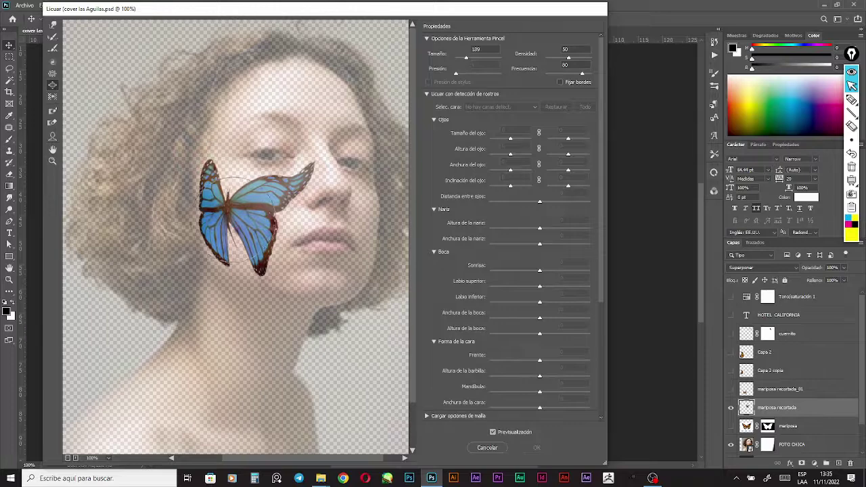
mouse_move(233, 223)
mouse_down()
mouse_move(222, 206)
mouse_move(245, 199)
mouse_move(234, 202)
mouse_move(246, 233)
mouse_move(233, 203)
mouse_up()
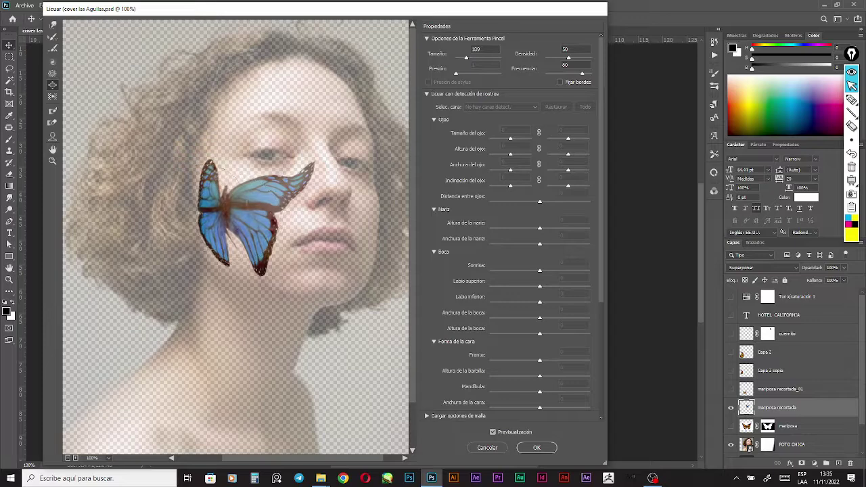
- Stretch the butterfly's upper wing tips upward and lower wing tips downward with Forward Warp, apply Liquify and deselect the layer
click(54, 26)
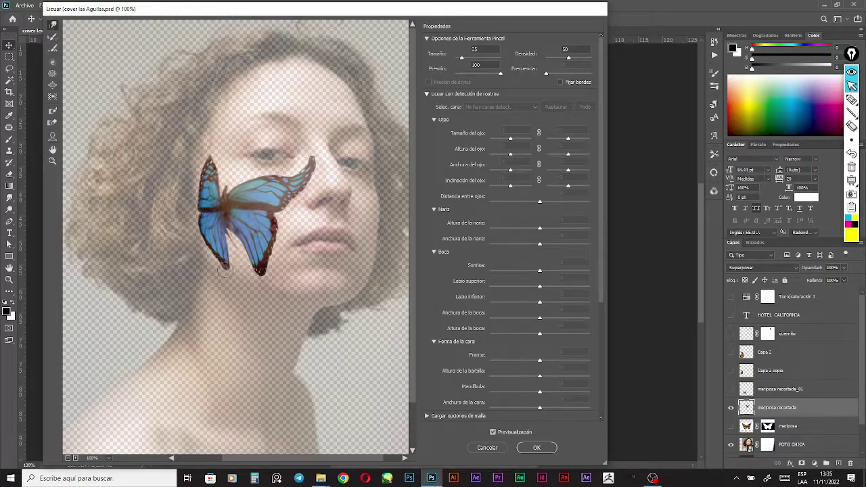
mouse_move(237, 276)
mouse_down()
mouse_move(265, 271)
mouse_move(261, 284)
mouse_up()
drag(258, 274, 256, 284)
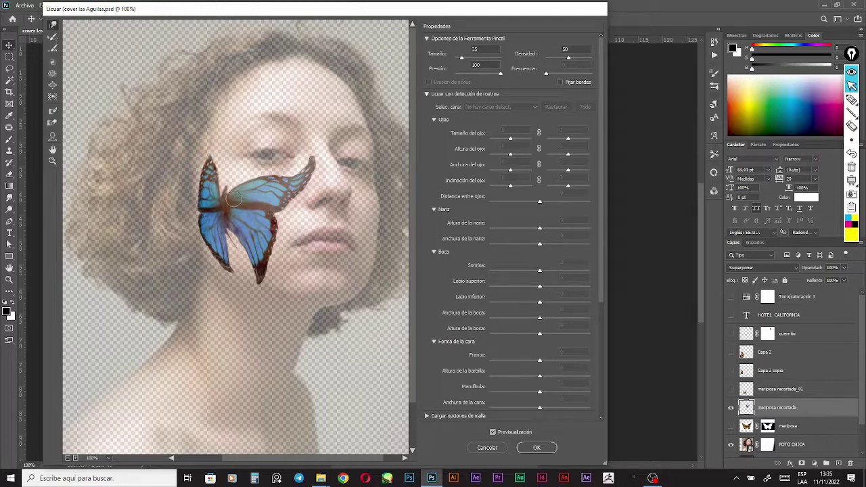
drag(214, 170, 208, 152)
click(536, 448)
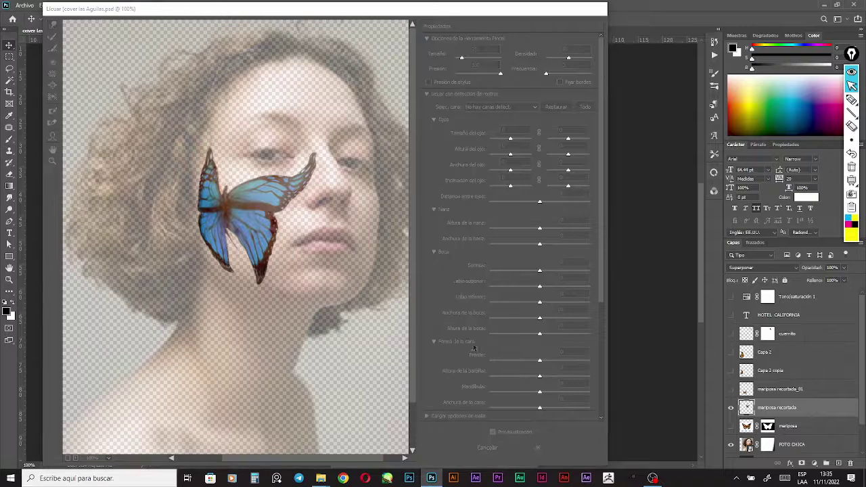
click(614, 198)
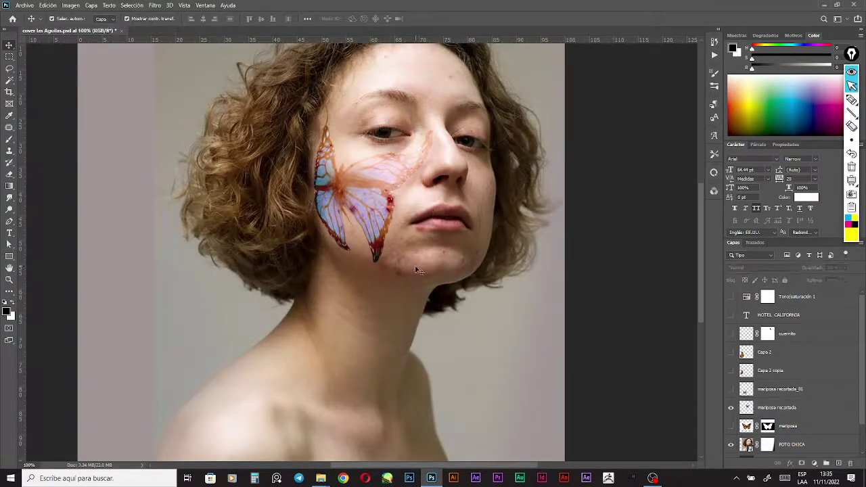
- Show the Tono/saturación 1 adjustment layer to preview the portrait in black and white, and deselect it
key(ctrl+minus)
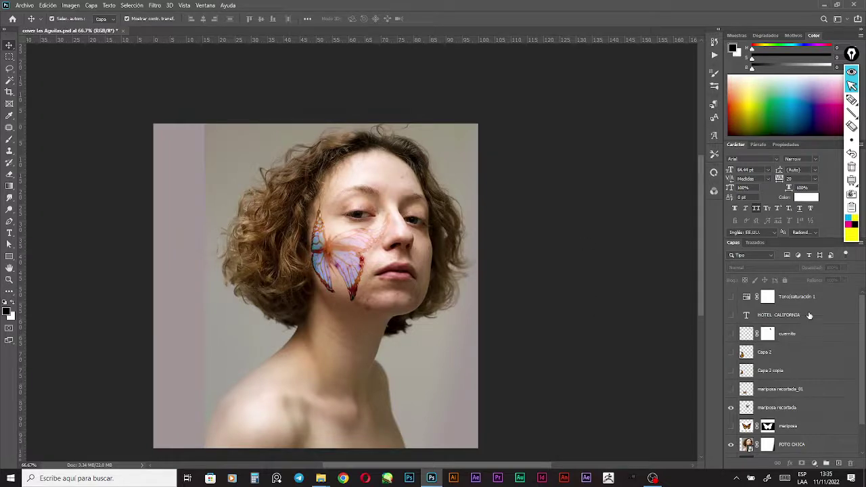
scroll(473, 241, down, 3)
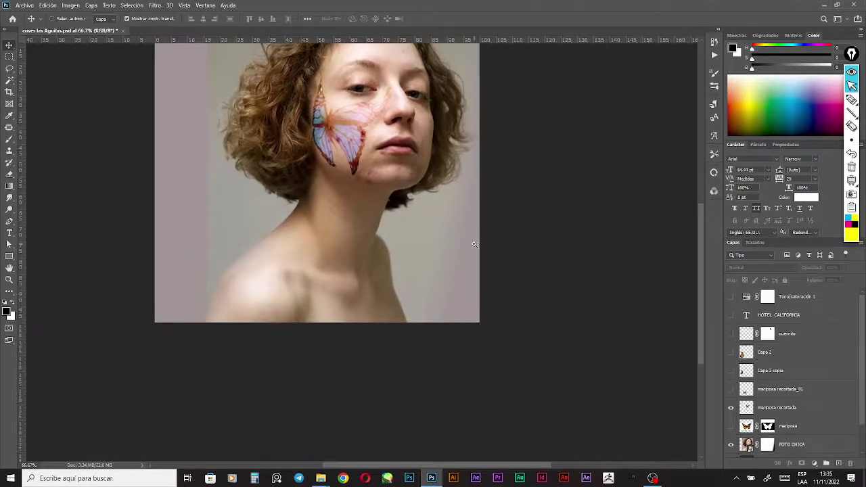
scroll(473, 245, up, 1)
mouse_move(440, 251)
mouse_down()
mouse_move(469, 266)
mouse_move(448, 245)
mouse_up()
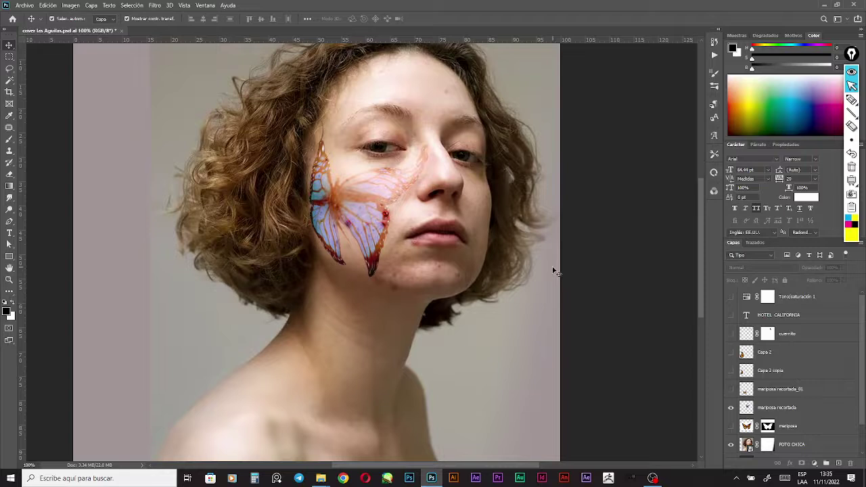
click(804, 302)
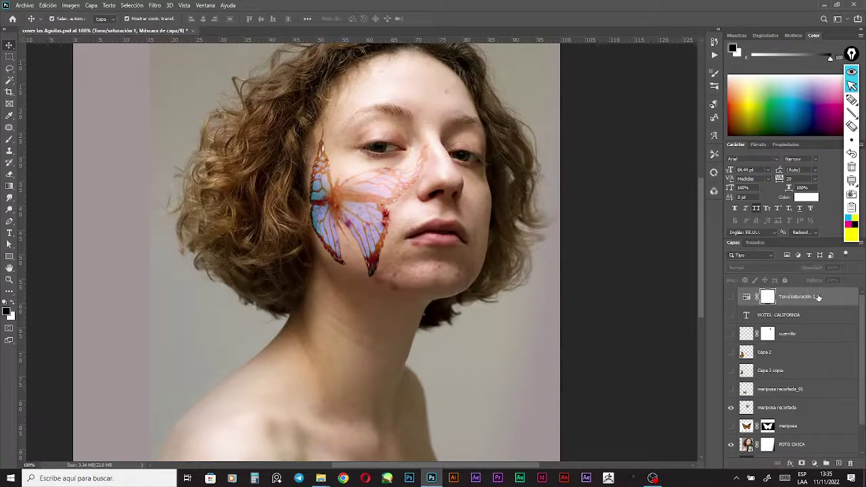
click(731, 297)
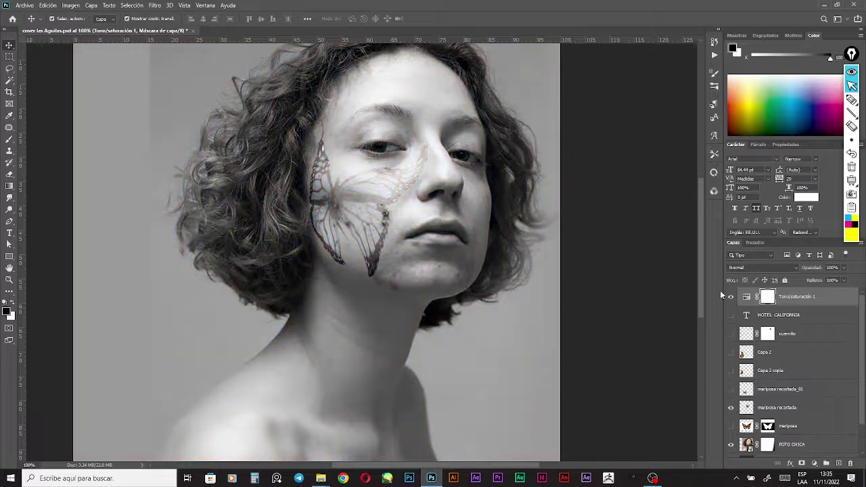
click(620, 183)
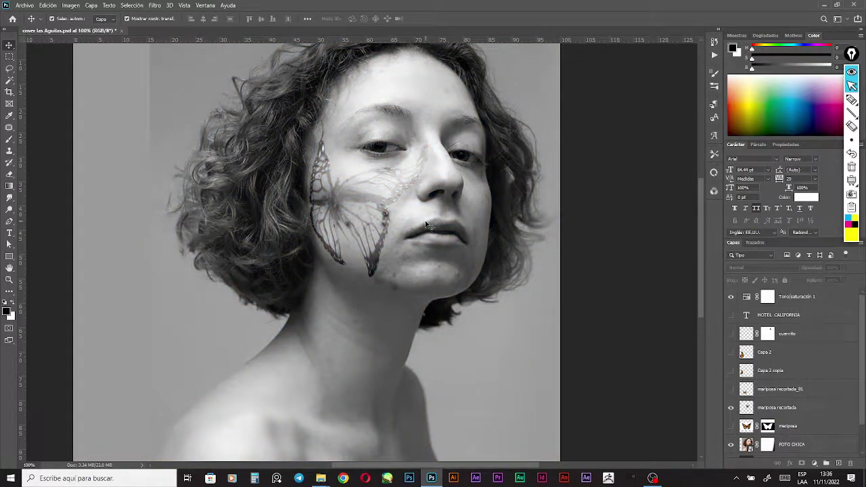
- Apply Levels to the mariposa recortada layer, setting the black input to 14, keeping white at 255 and adjusting the midtones
click(383, 213)
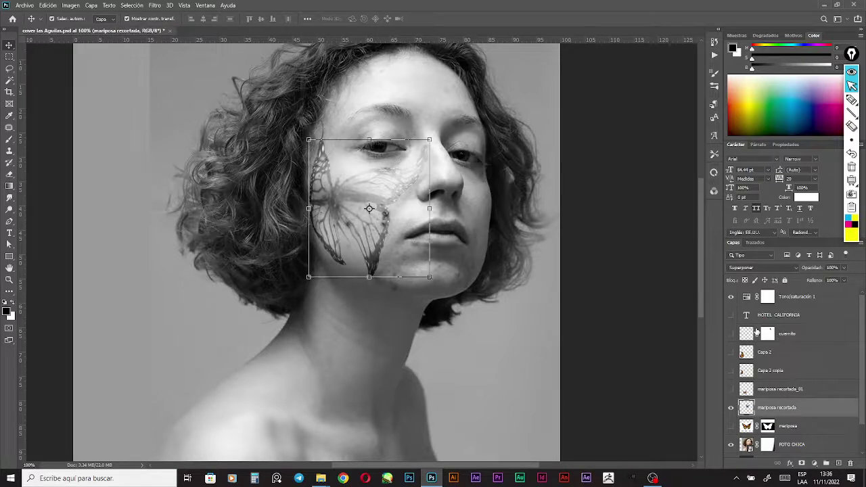
key(ctrl+l)
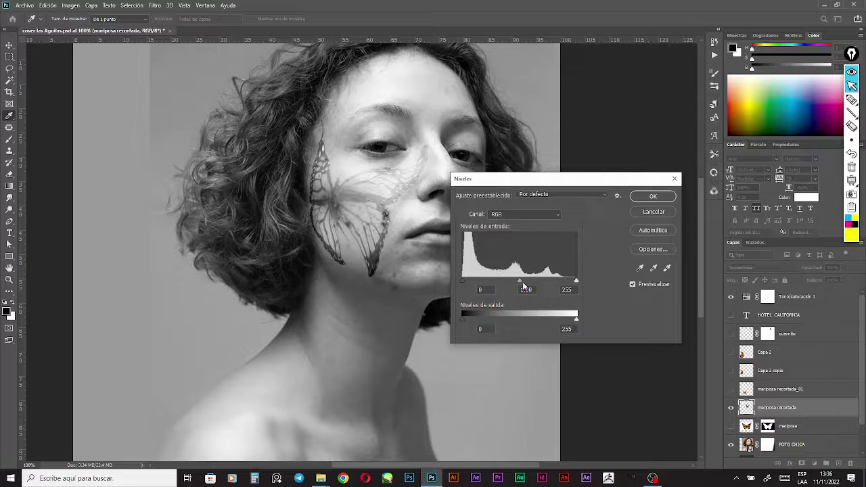
mouse_move(522, 283)
mouse_down()
mouse_move(511, 281)
mouse_move(532, 284)
mouse_move(493, 283)
mouse_move(517, 286)
mouse_up()
drag(576, 284, 565, 284)
drag(464, 282, 576, 283)
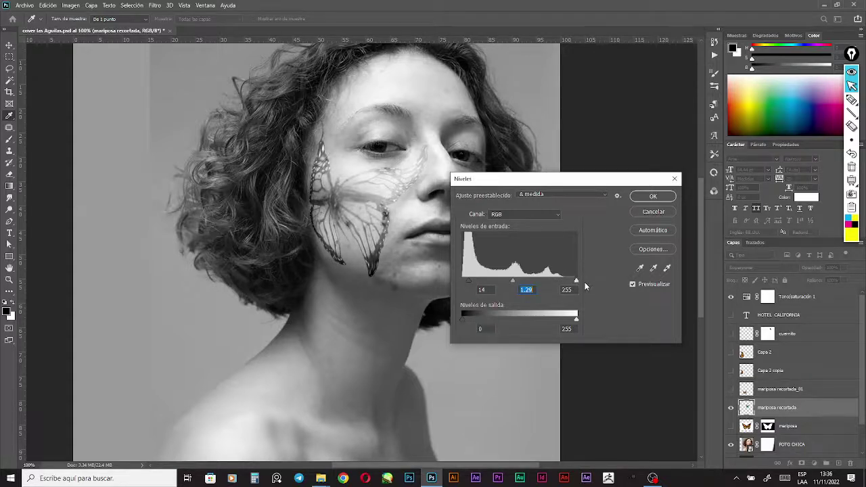
key(Tab)
drag(510, 280, 512, 281)
click(510, 280)
drag(509, 280, 517, 283)
click(651, 197)
key(v)
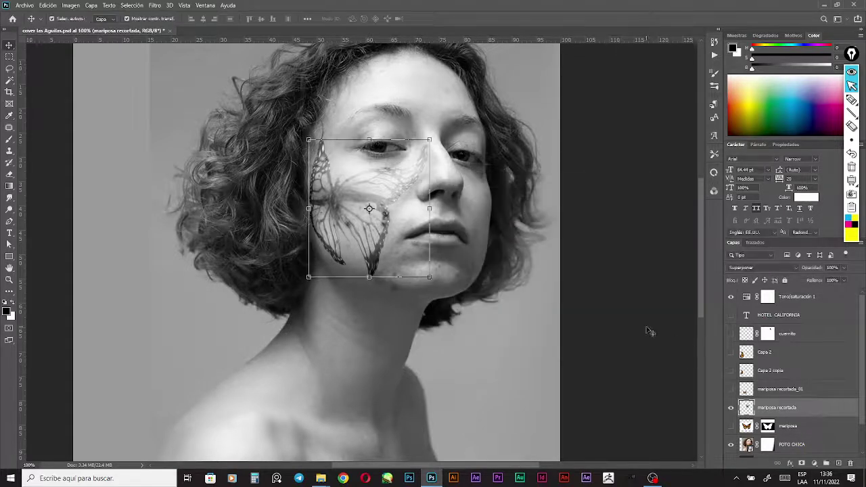
- Hide the Tono/saturación 1 adjustment layer to bring the portrait back to colour, and deselect it
click(781, 297)
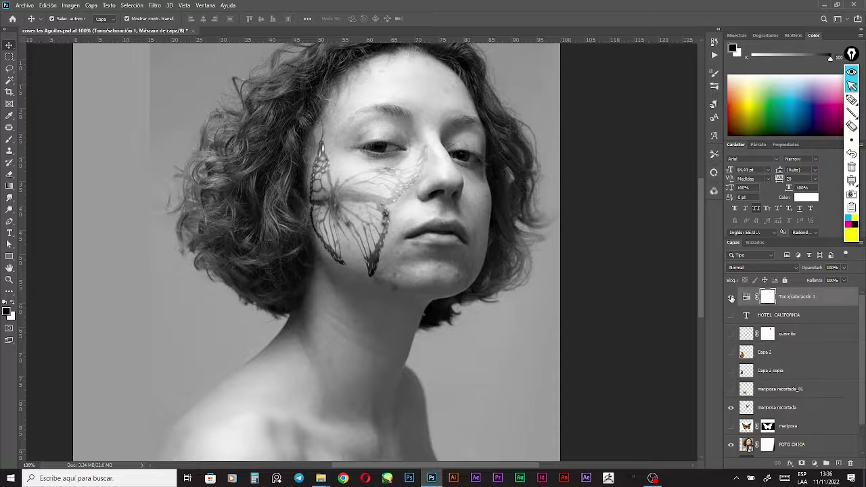
click(730, 298)
click(576, 205)
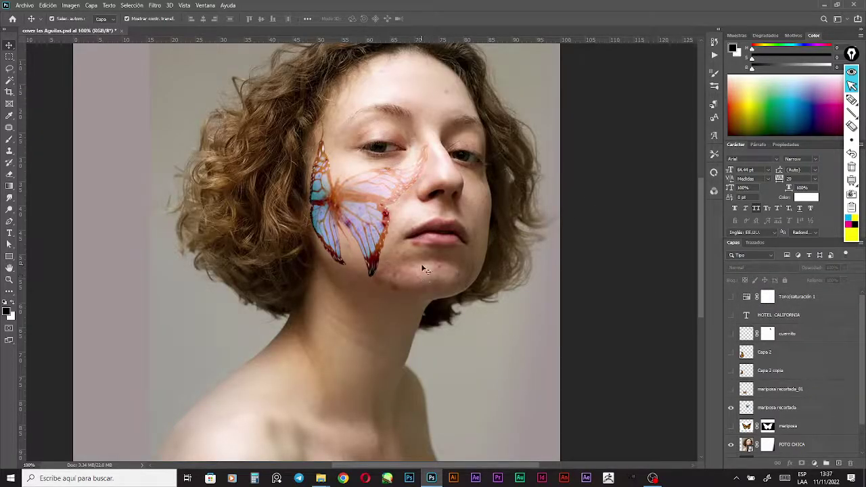
- Lower the mariposa recortada layer's opacity to about half and deselect it
click(359, 205)
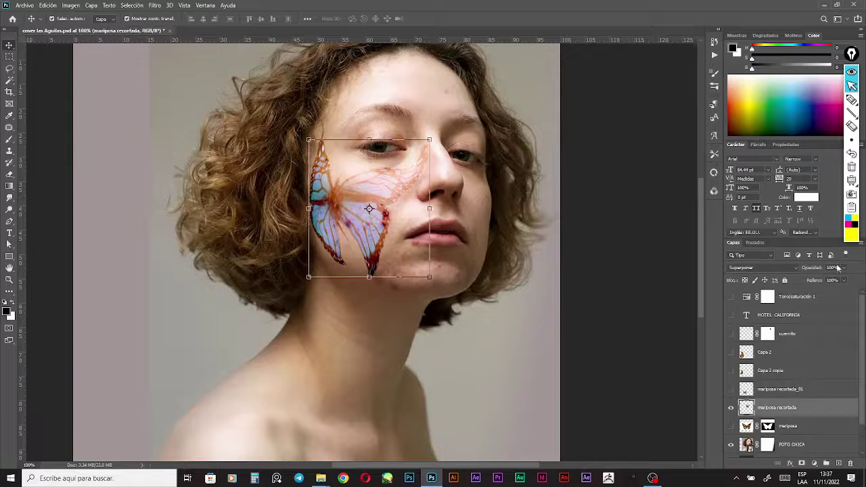
drag(820, 269, 812, 269)
mouse_move(804, 270)
mouse_down()
mouse_move(791, 276)
mouse_move(801, 274)
mouse_up()
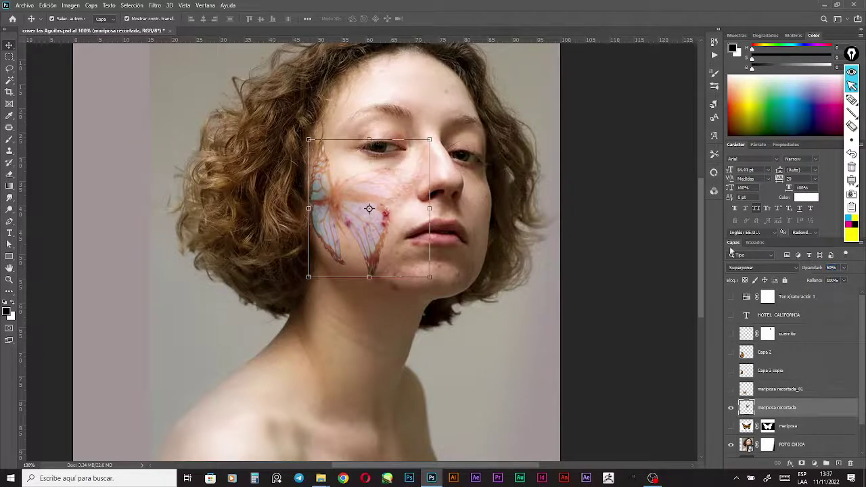
key(Return)
click(636, 195)
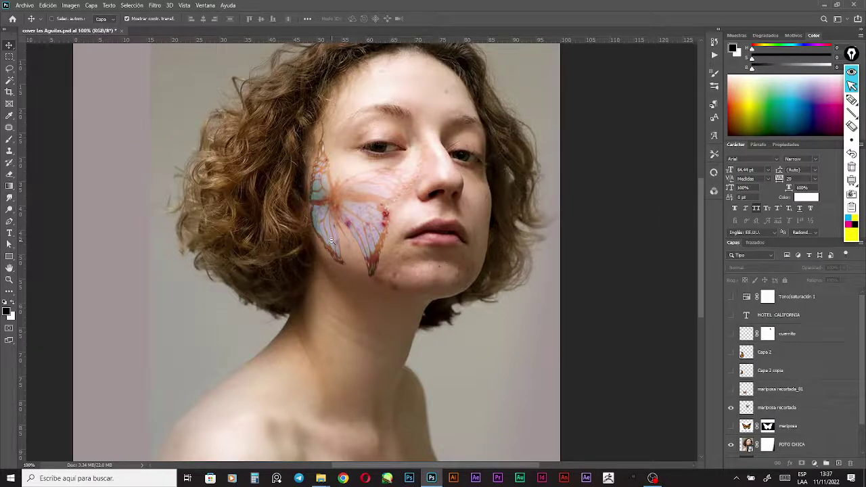
key(ctrl+minus)
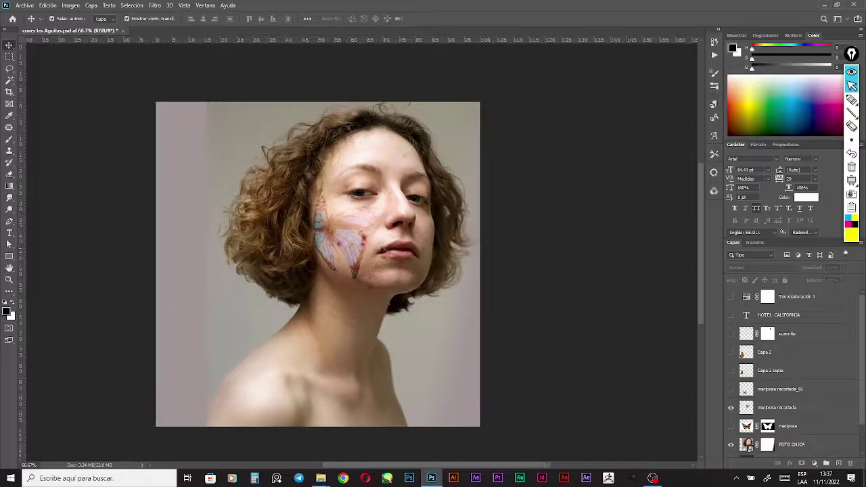
drag(350, 366, 344, 340)
drag(512, 277, 552, 292)
key(ctrl+plus)
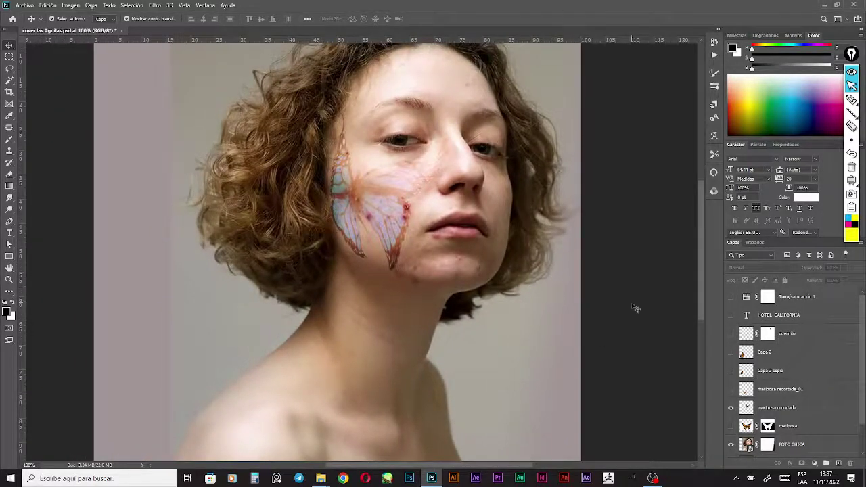